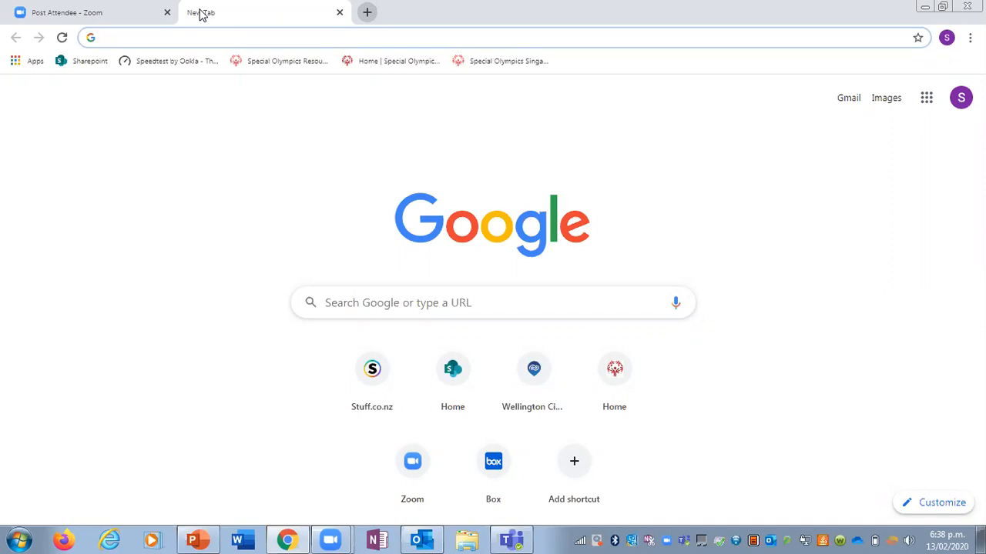
type("www")
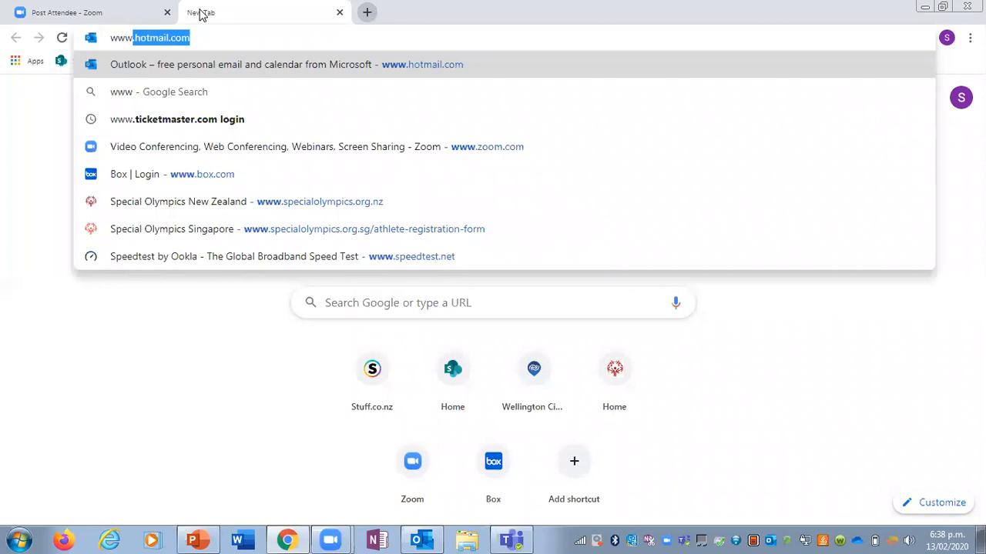
type(".bo")
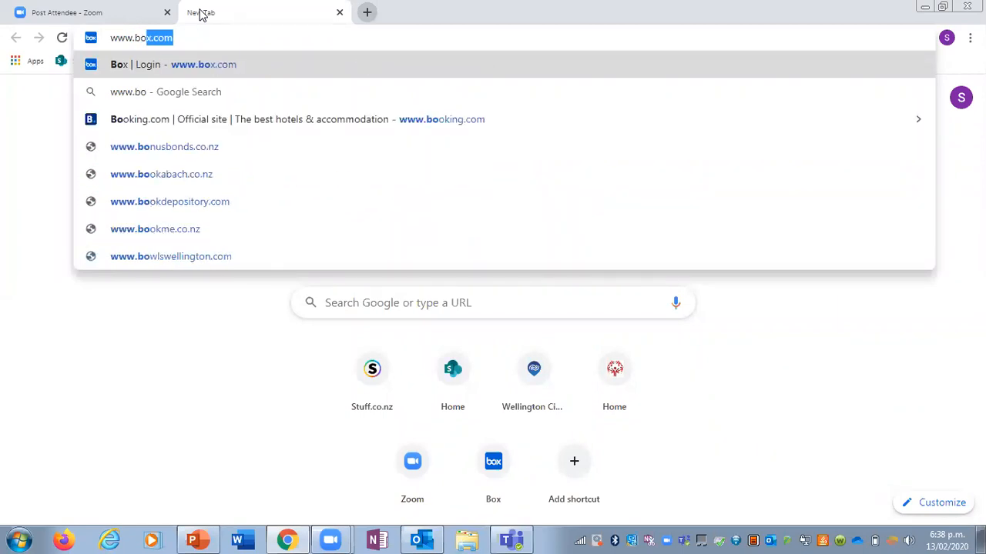
type("x.com")
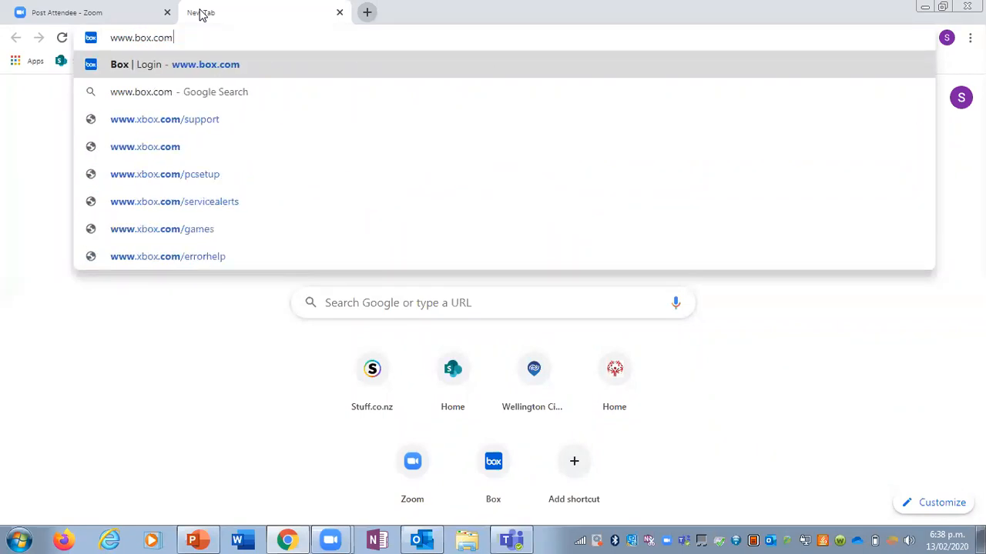
key("Return")
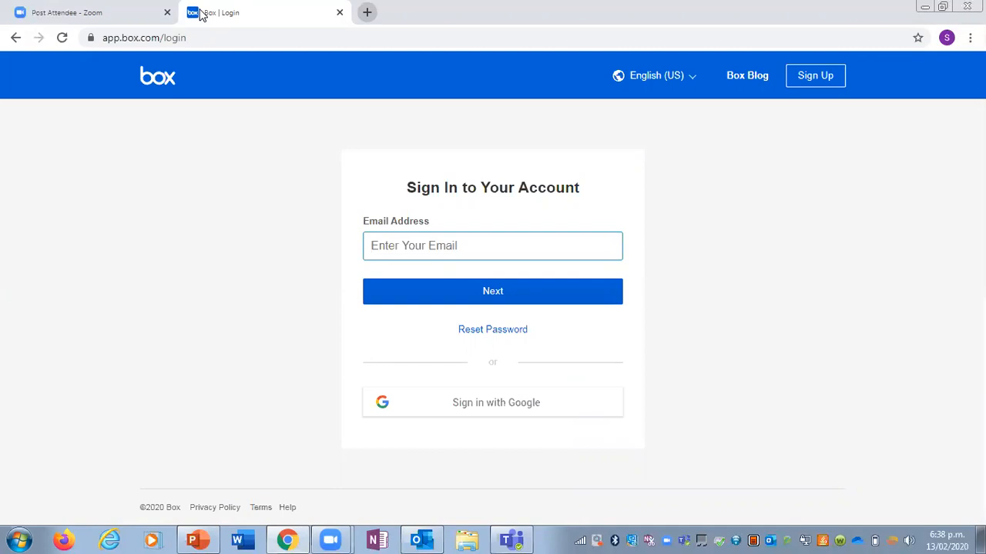
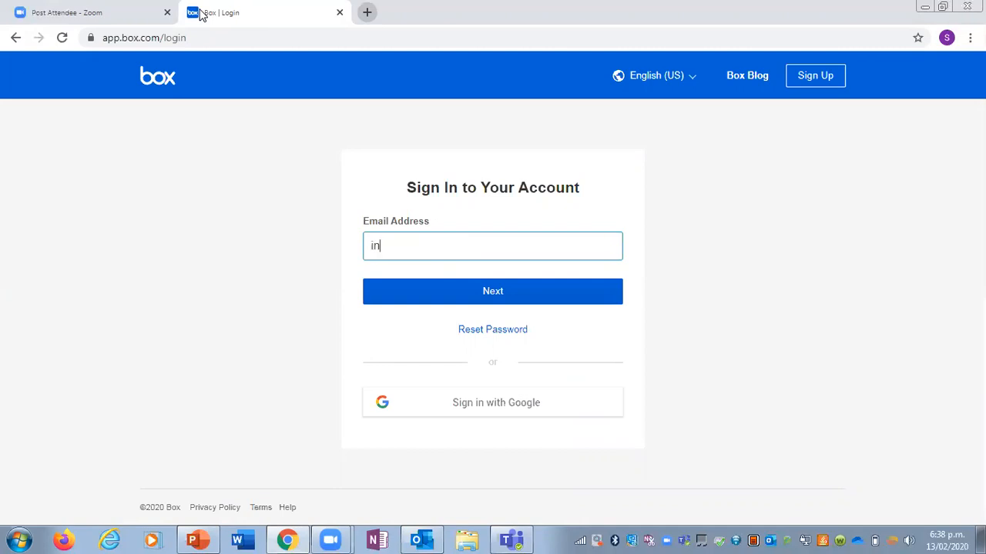
Step: Enter the account's email address on the Box sign-in page and continue to the password prompt
key("Return")
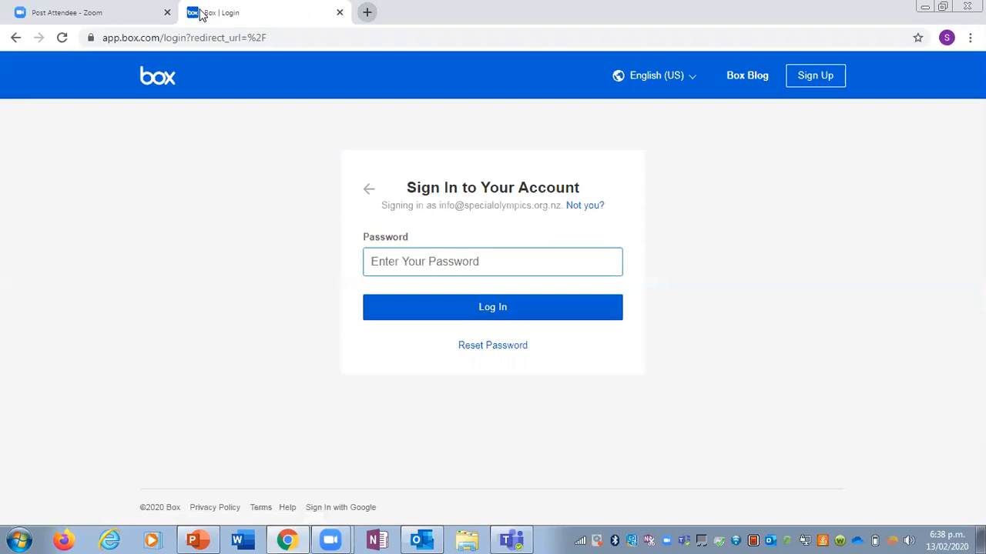
Step: Enter the account password and log in to Box
type("••")
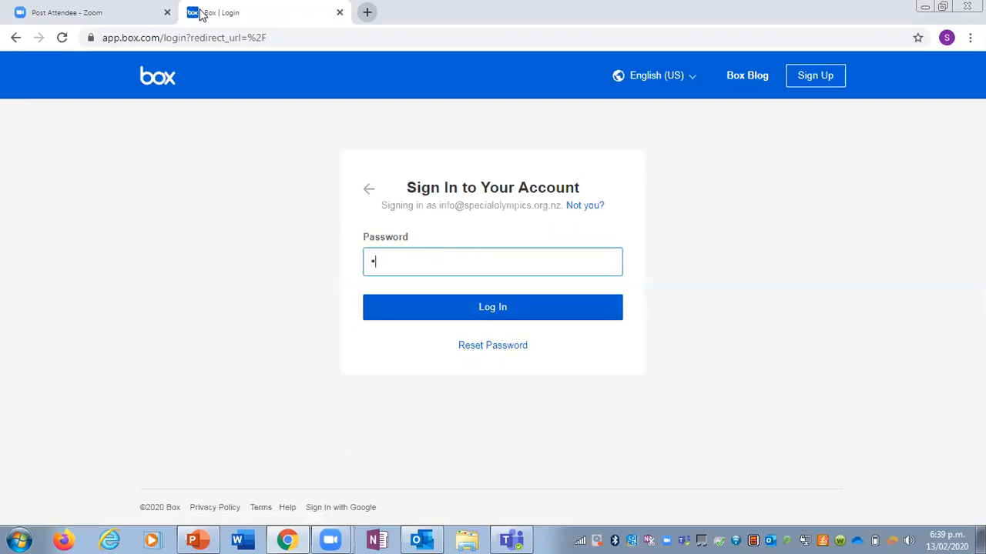
type("•••••")
left_click(438, 306)
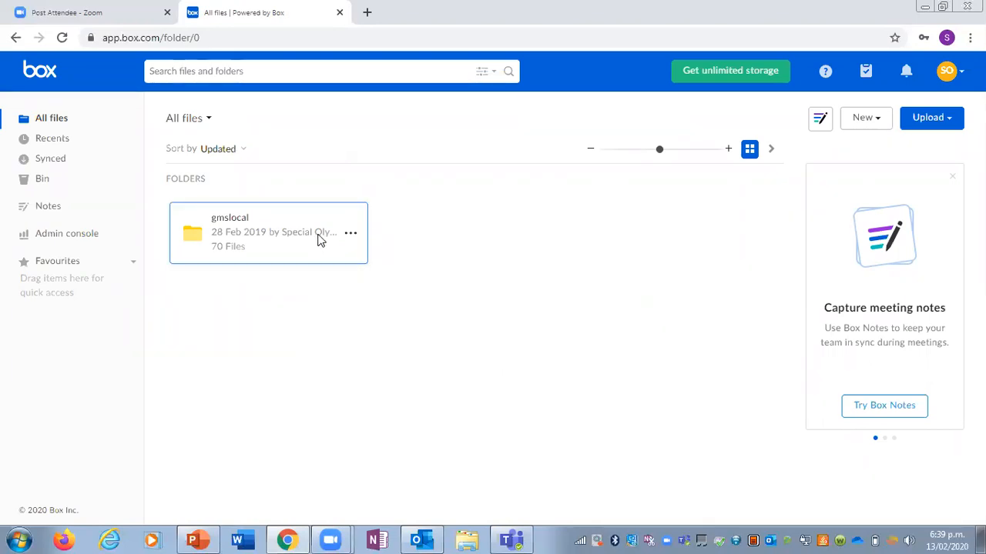
Step: Download the gmslocal folder as a zip, keeping the flagged file, and show it in its download folder
right_click(320, 240)
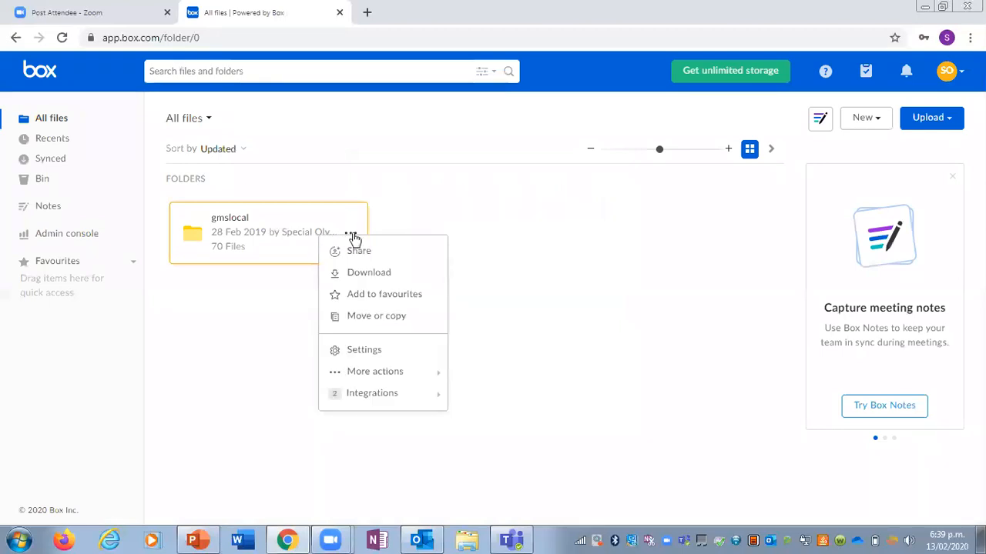
left_click(374, 272)
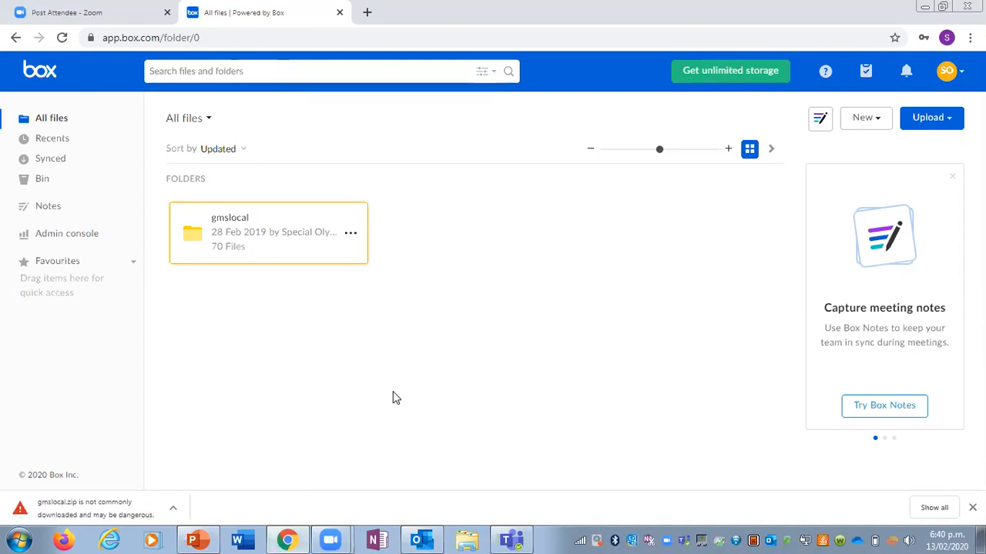
left_click(172, 513)
left_click(195, 467)
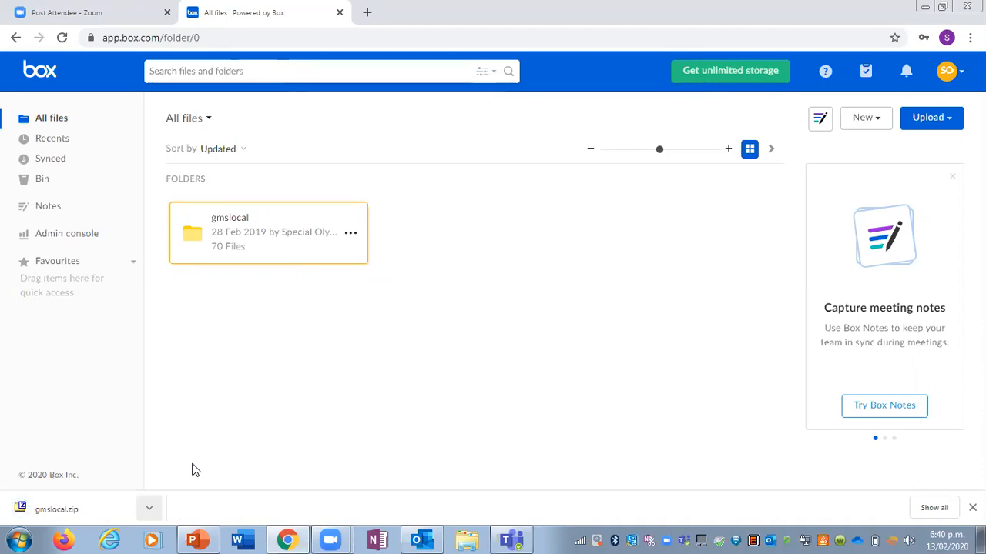
left_click(149, 510)
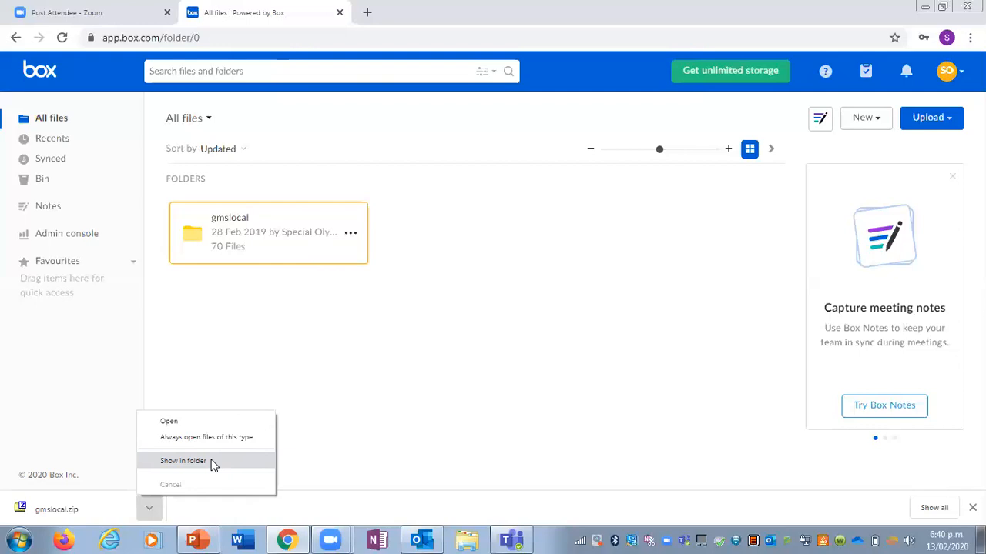
left_click(183, 461)
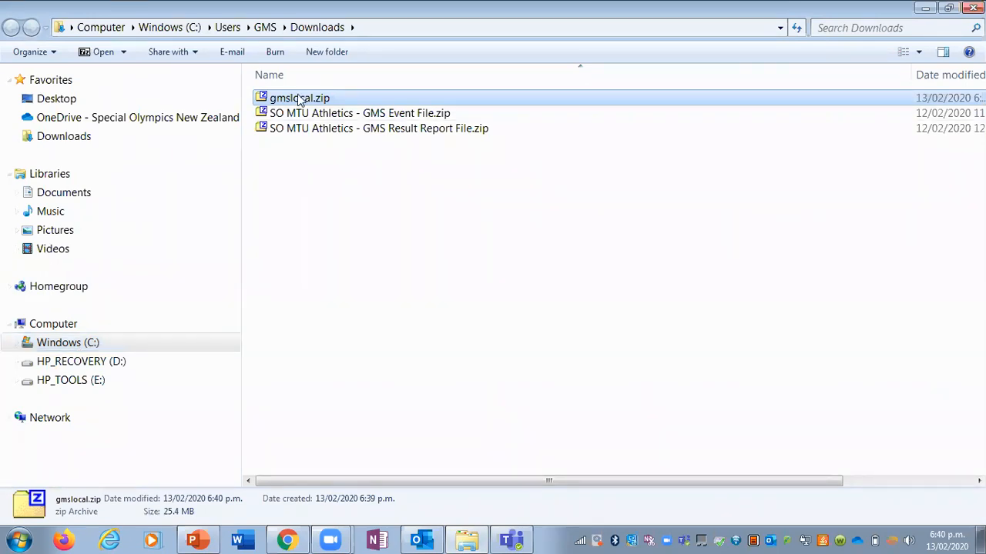
Step: Try to move gmslocal.zip from Downloads to the Windows (C:) drive
left_click_drag(301, 101, 148, 345)
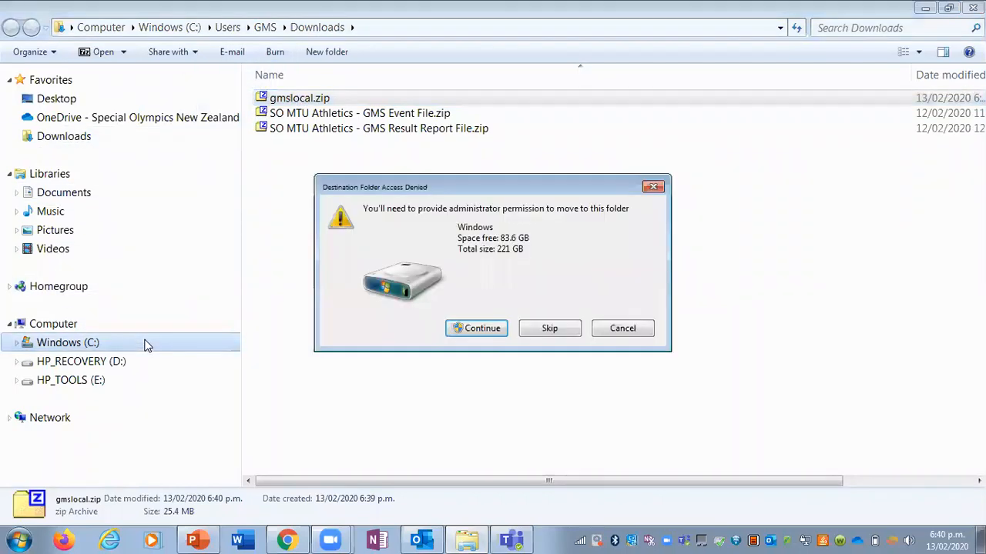
left_click(617, 332)
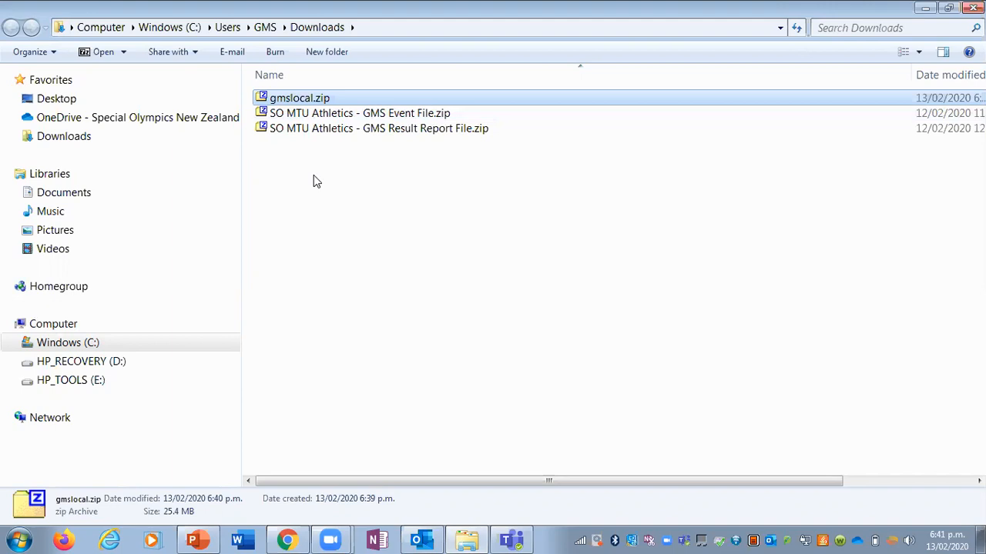
Step: Extract gmslocal.zip into the Downloads folder with 7-Zip and open the extracted gmslocal folder
right_click(324, 104)
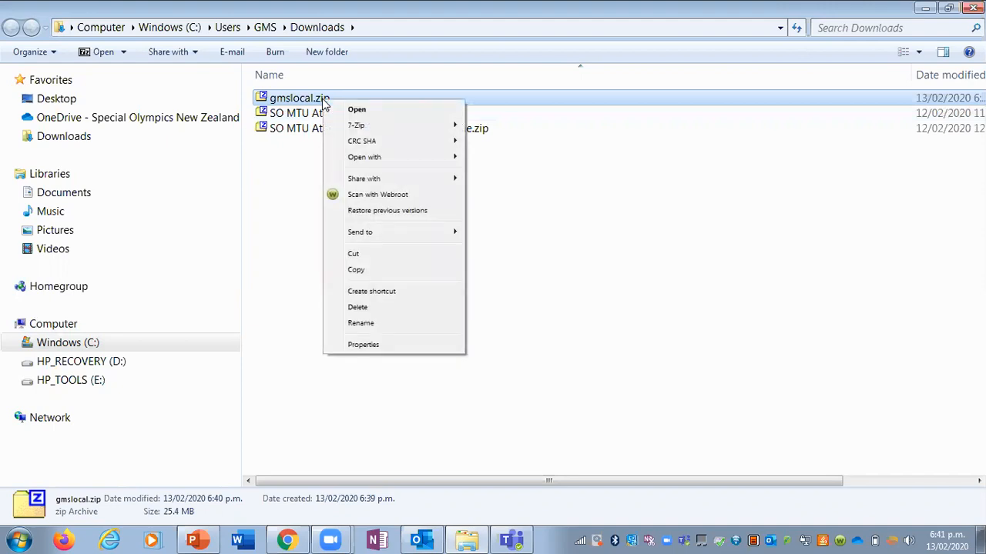
mouse_move(354, 127)
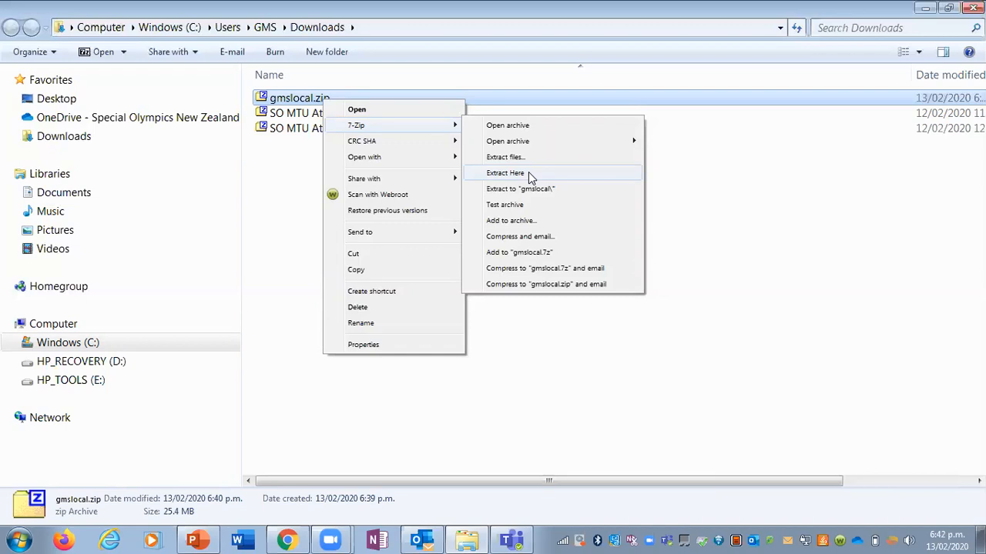
left_click(529, 176)
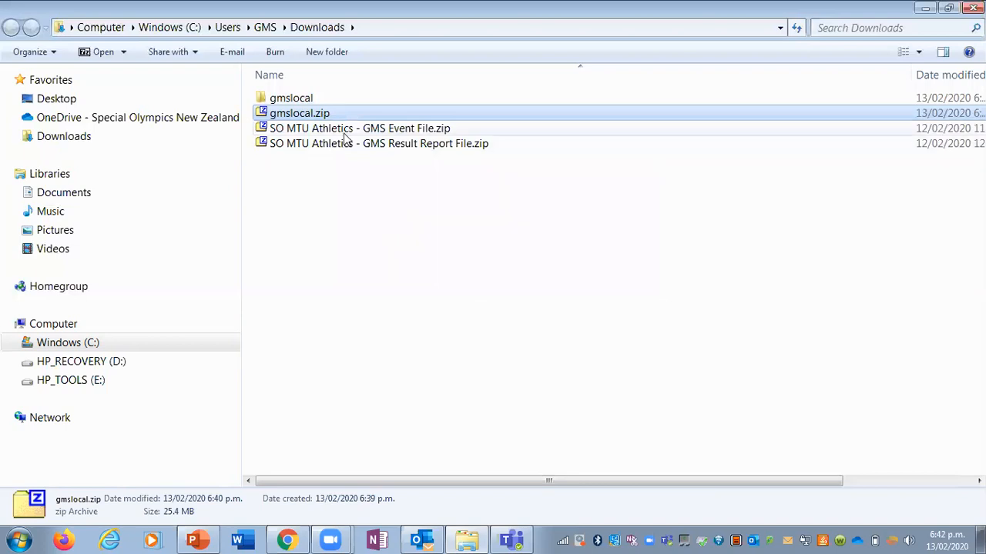
double_click(305, 100)
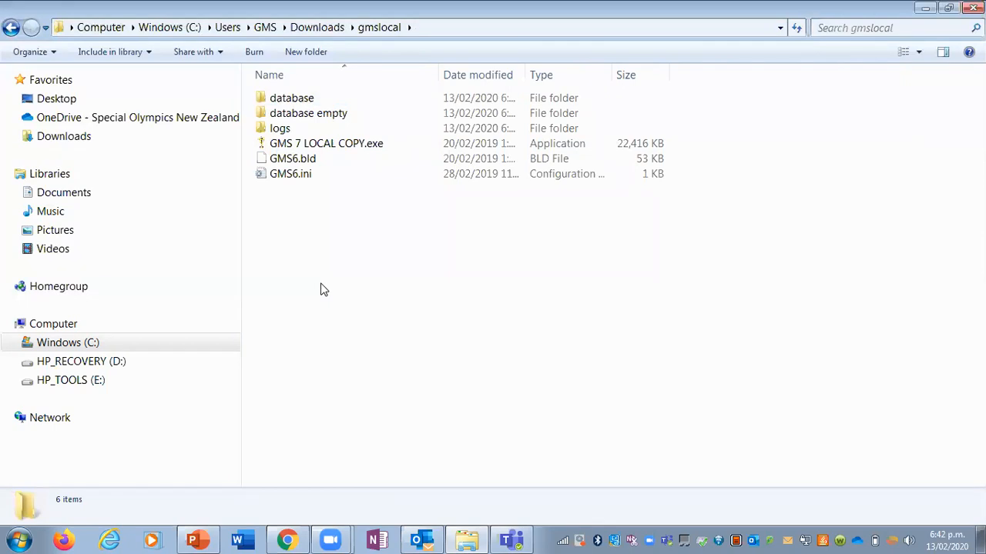
left_click_drag(323, 290, 508, 253)
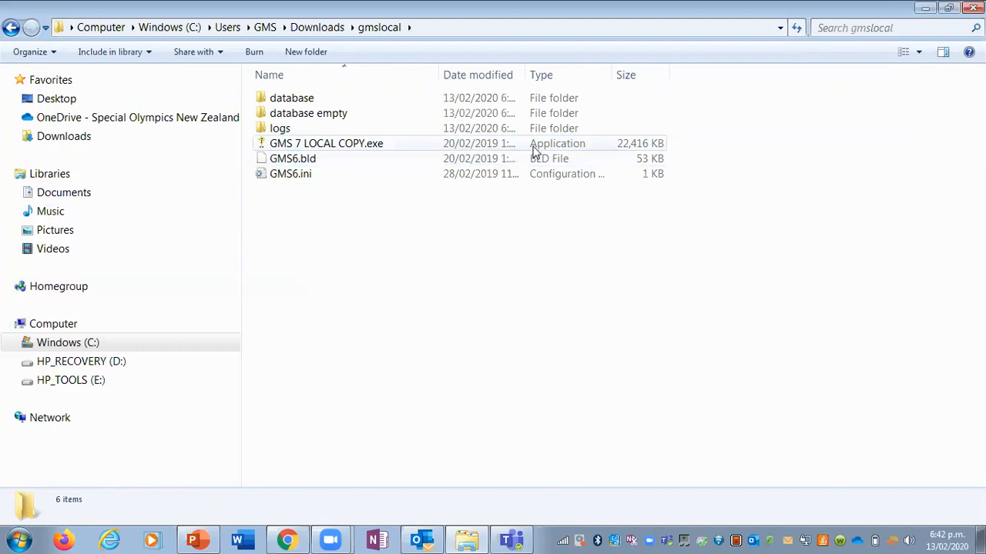
Step: Launch GMS 7 LOCAL COPY.exe, connected to the NexusDB: GMSLocal database, in a maximized window
double_click(362, 146)
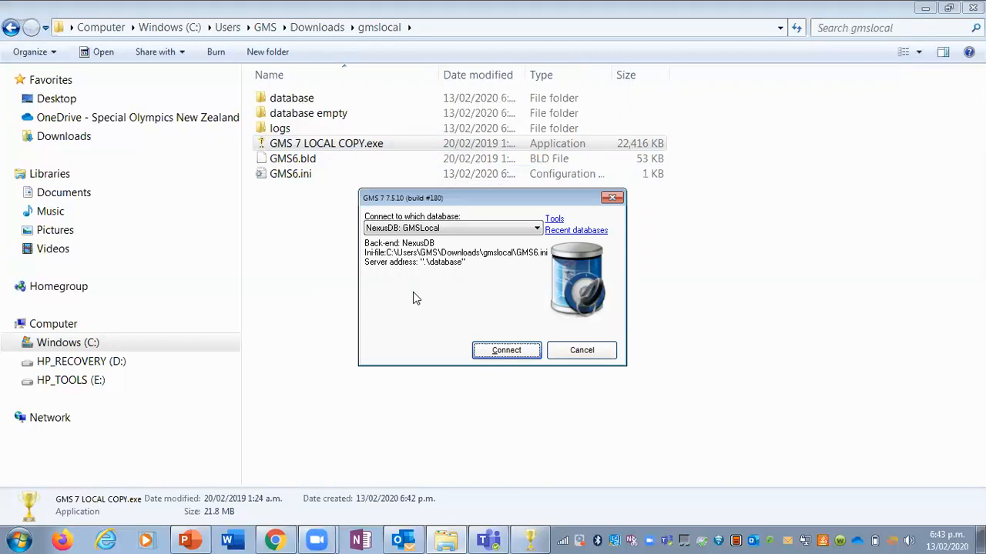
left_click(499, 350)
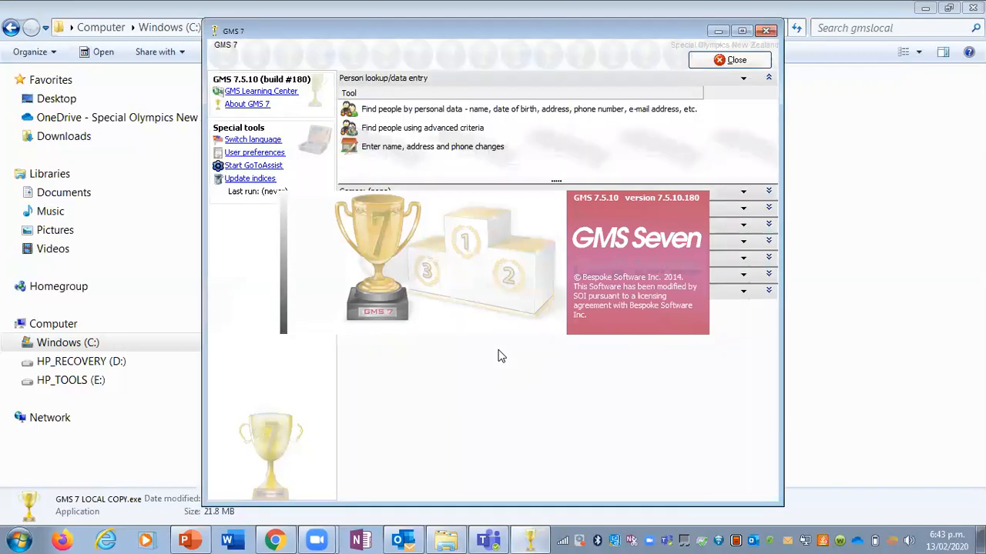
left_click(742, 30)
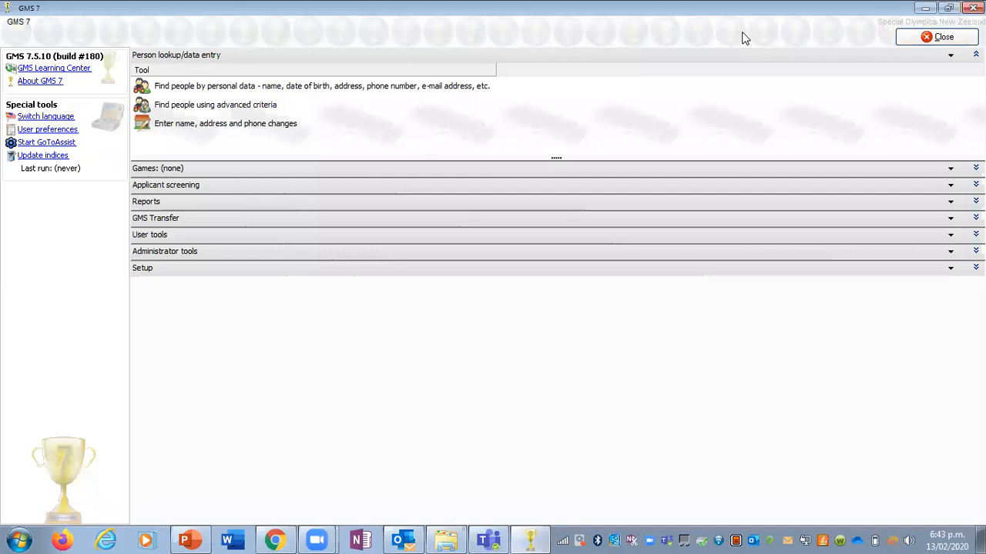
Step: Look at the Games section of the GMS 7 main screen, then return to Person lookup/data entry
left_click(241, 170)
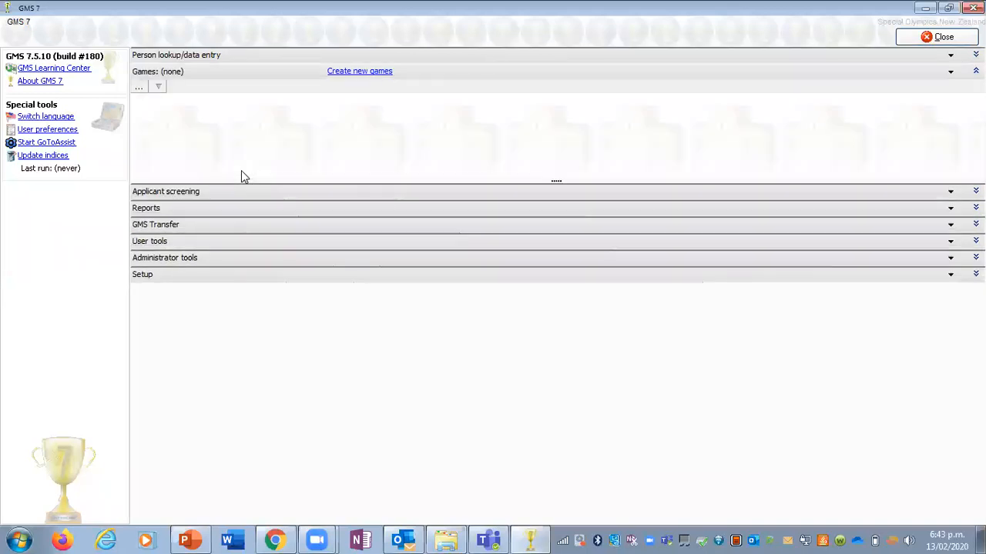
left_click(232, 76)
left_click(231, 57)
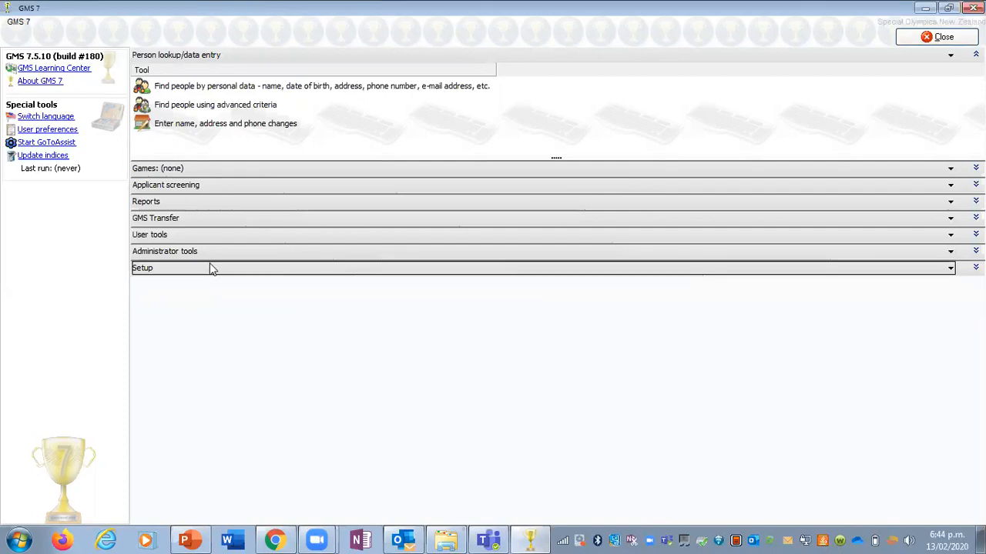
Step: Load SO MTU GF - Full Event GMS Zipped File.zip from the Programme folder into the GMS transfer importer
left_click(205, 219)
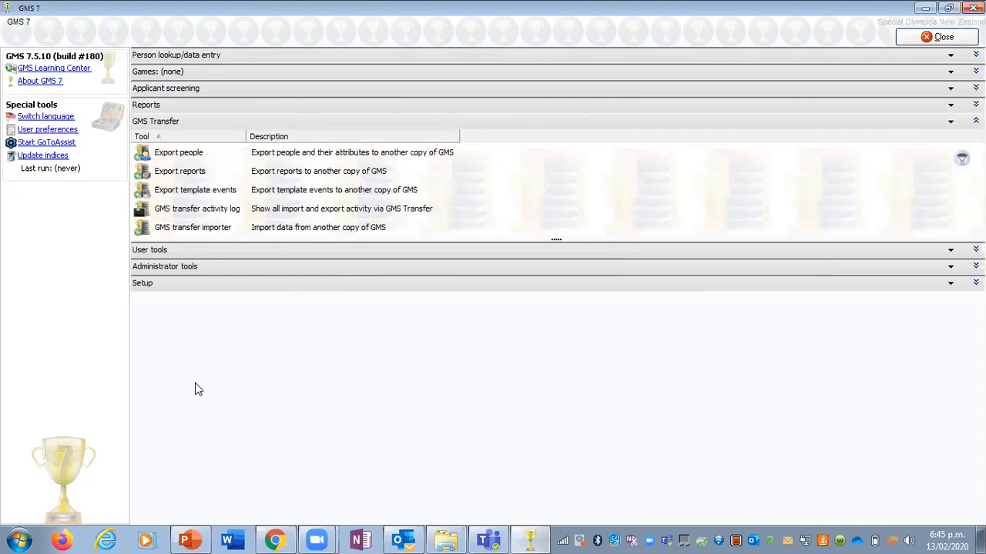
double_click(288, 229)
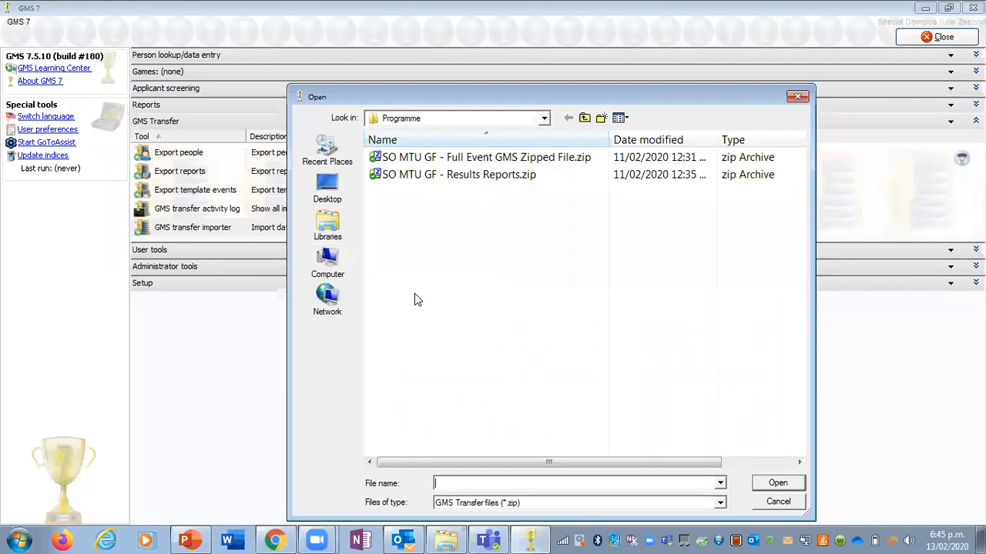
left_click(543, 119)
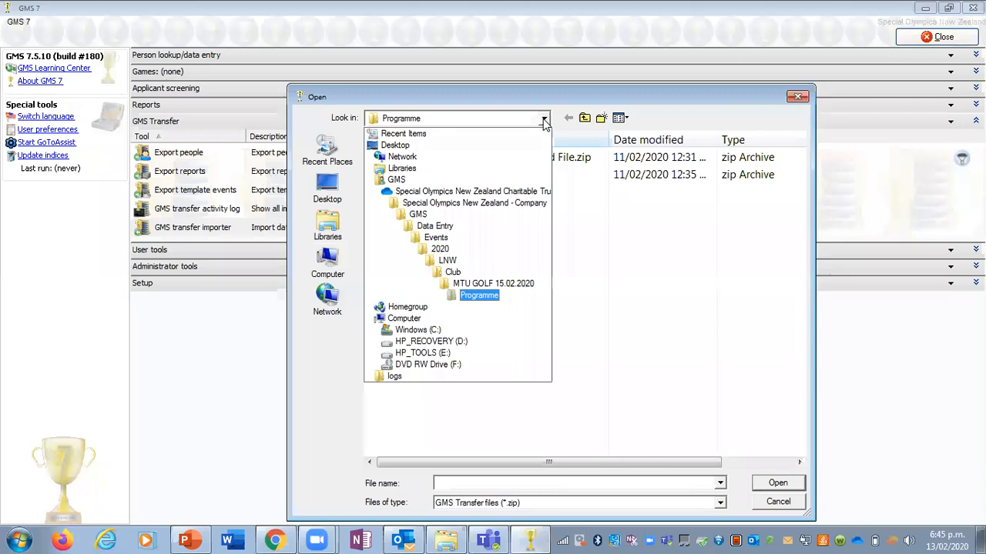
left_click(638, 316)
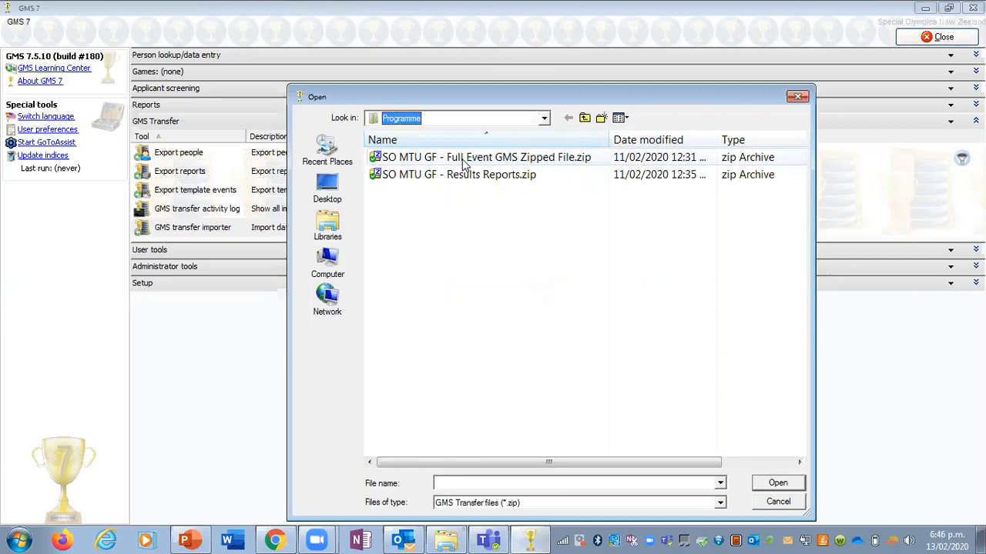
left_click(465, 164)
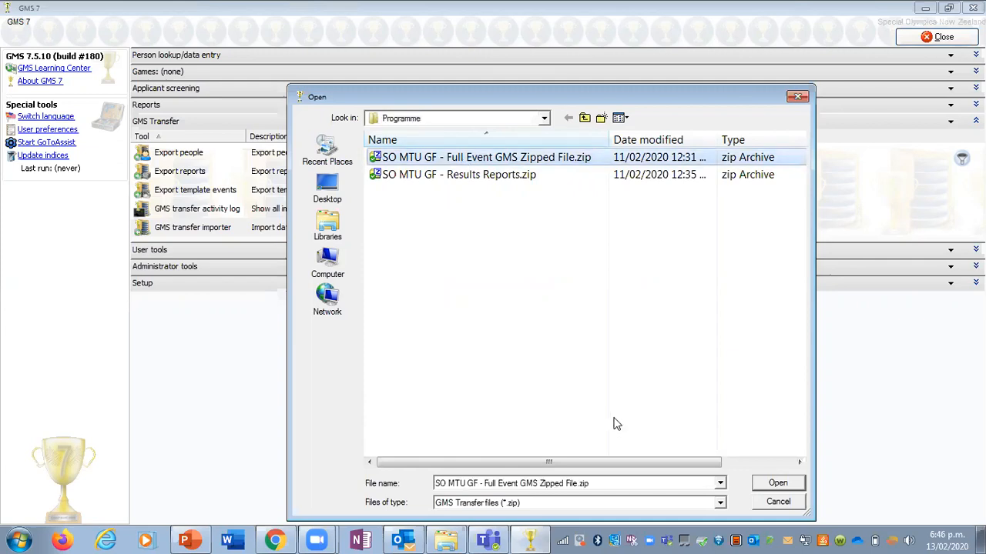
left_click(778, 484)
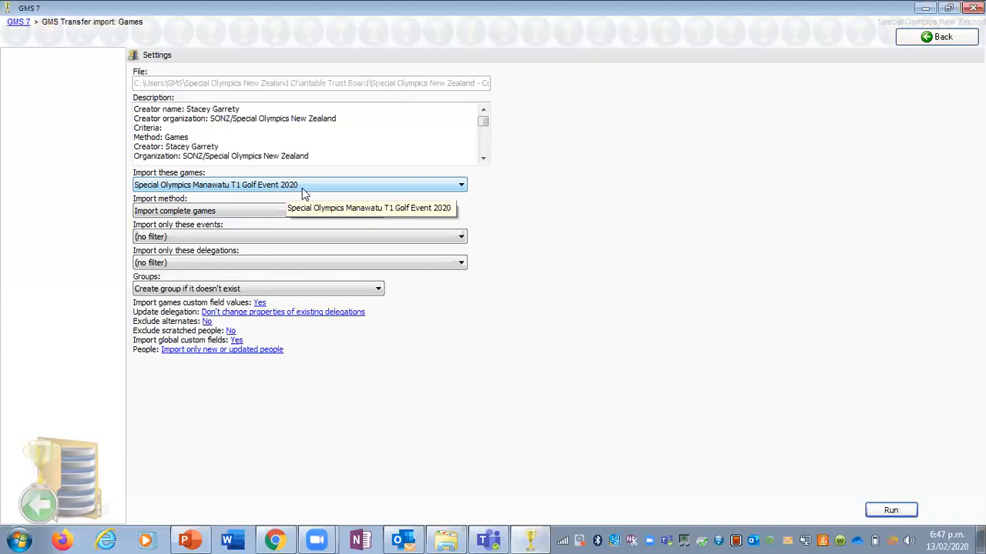
Step: Include all four golf events in the import: Level 1 Individual Skills, Level 2 Alternate Shot Team Play, Level 4 Stroke Play 9 and Level 5 Stroke Play 18
left_click(184, 238)
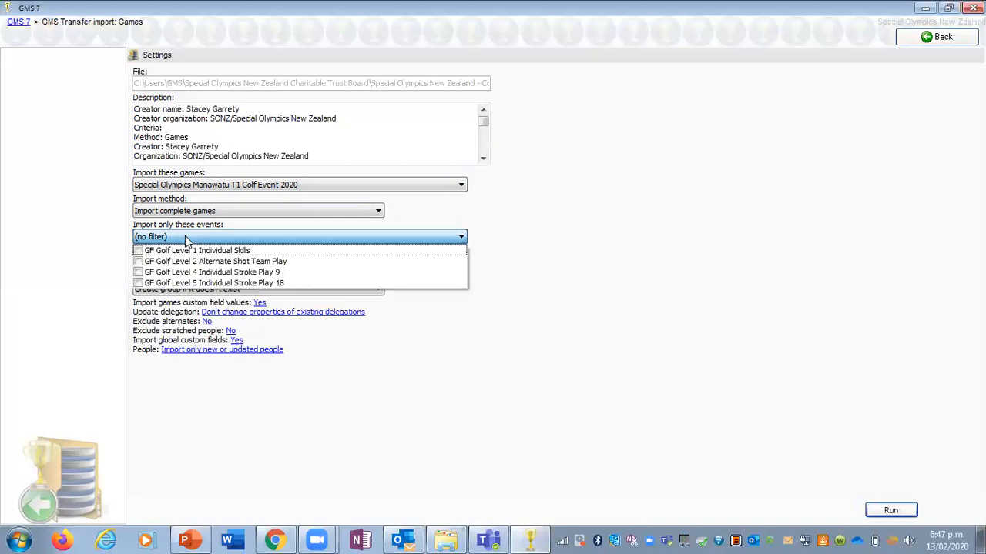
left_click(139, 251)
left_click(140, 262)
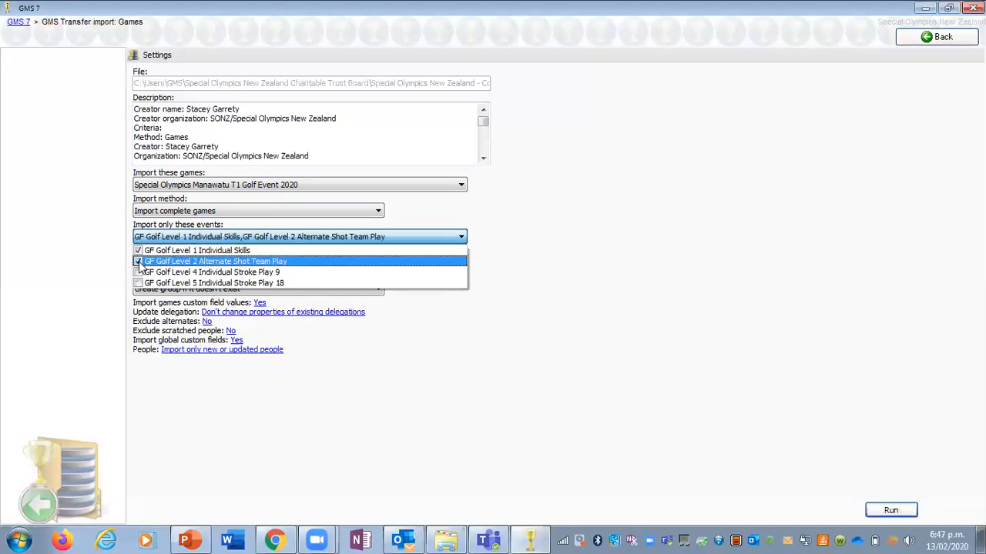
left_click(139, 273)
left_click(139, 283)
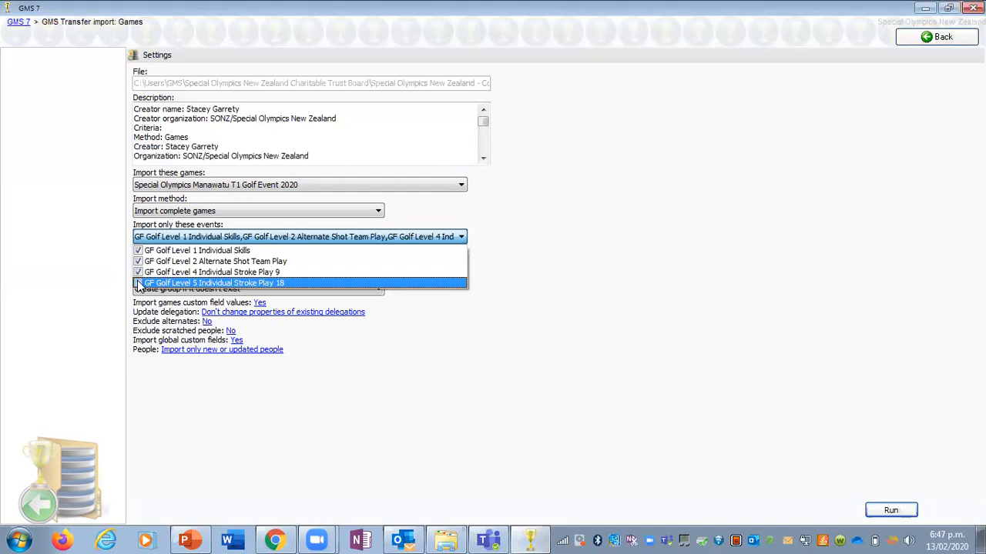
left_click(86, 287)
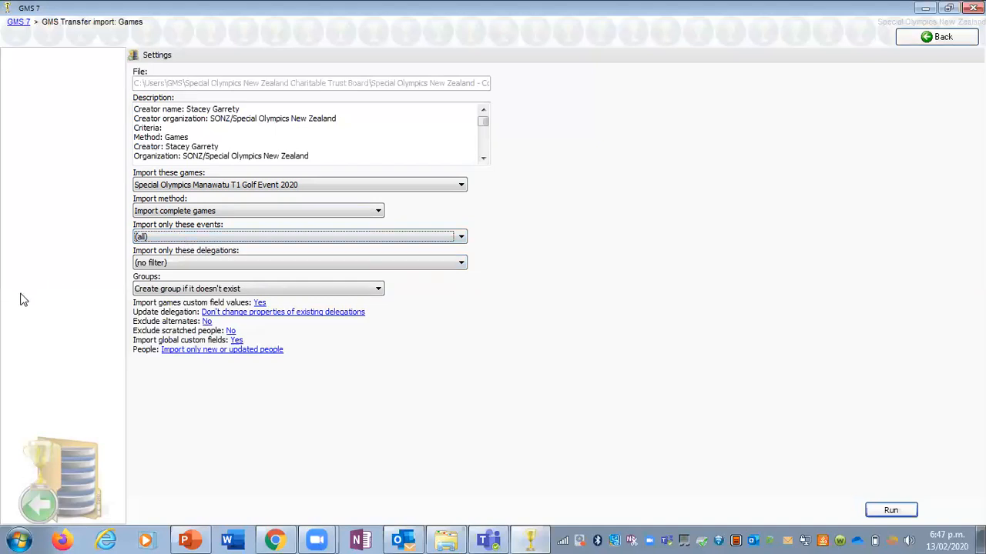
Step: Include all eight delegations (CNA.TGA, CNA.TVL, LNS.HBY, LNS.HVL, LNS.KAP, LNW.NTK, UNN.NHB, USA.NEL) and run the games import
left_click(190, 265)
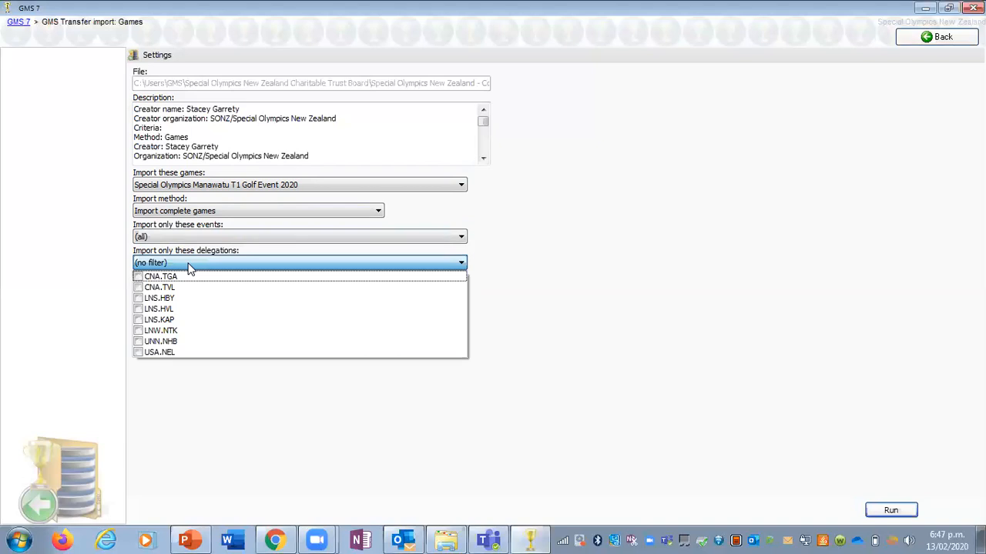
left_click(138, 277)
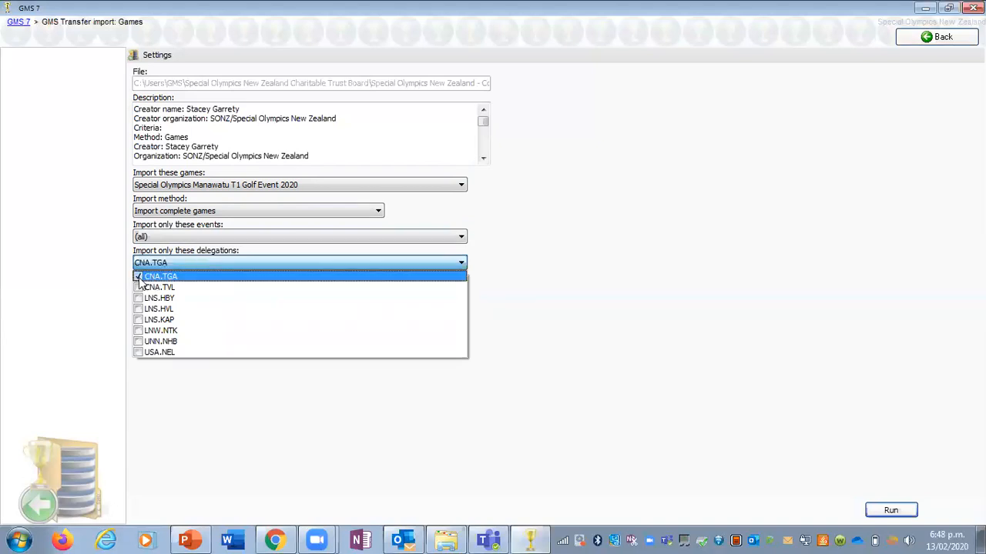
left_click(138, 287)
left_click(138, 298)
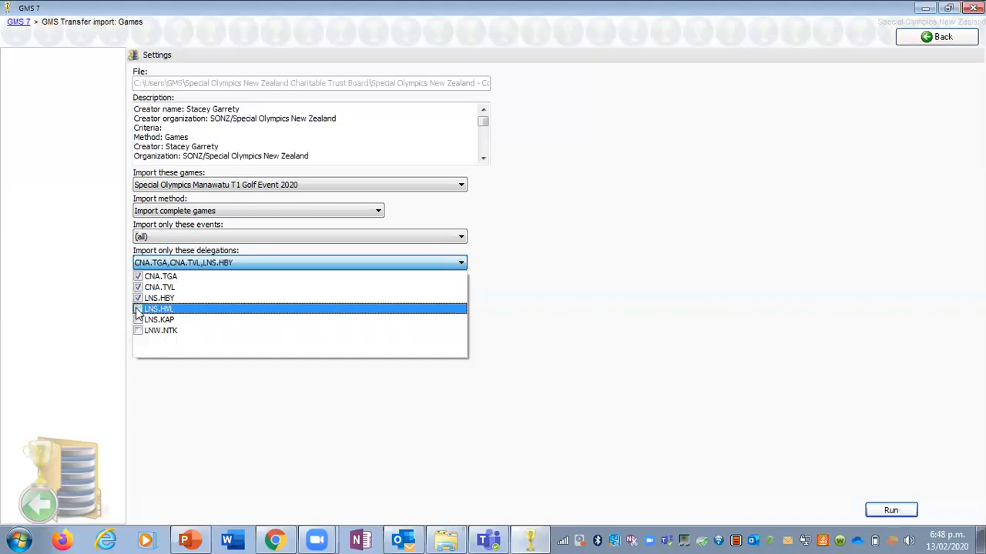
left_click(137, 309)
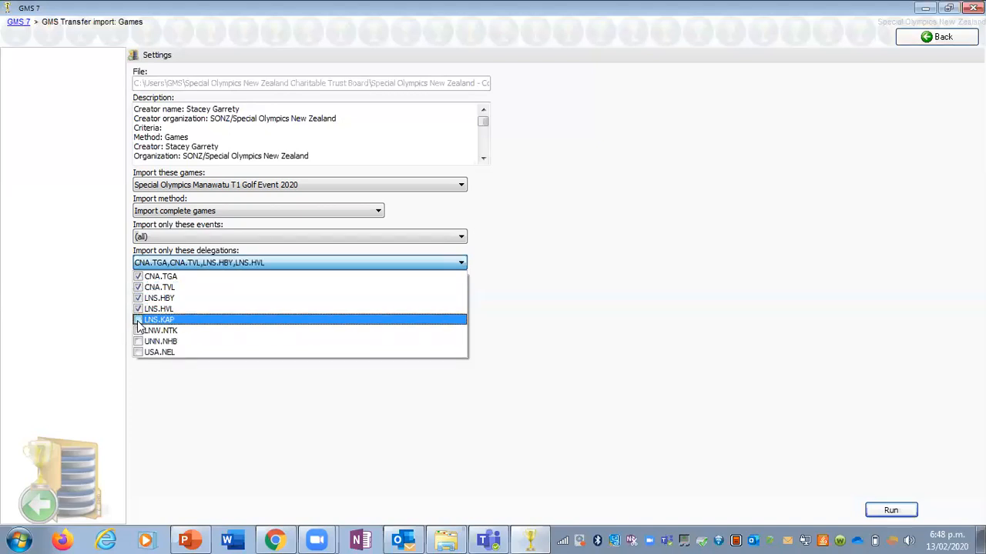
left_click(138, 319)
left_click(138, 330)
left_click(138, 341)
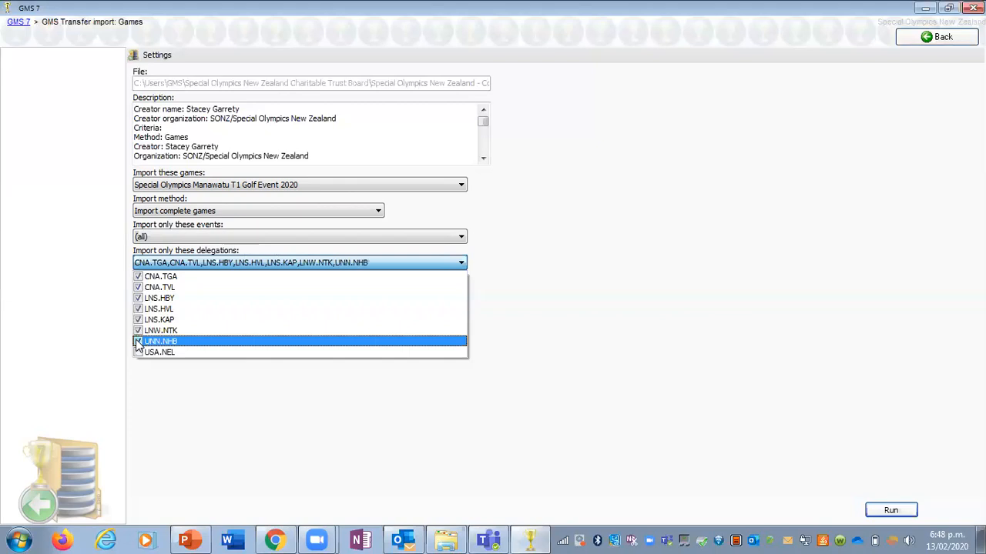
left_click(138, 351)
left_click(164, 396)
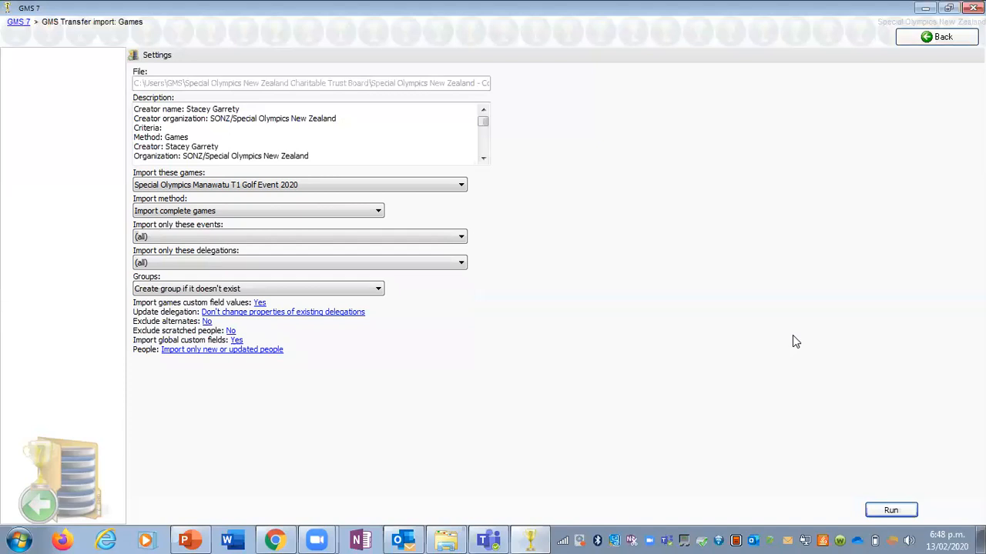
left_click(893, 511)
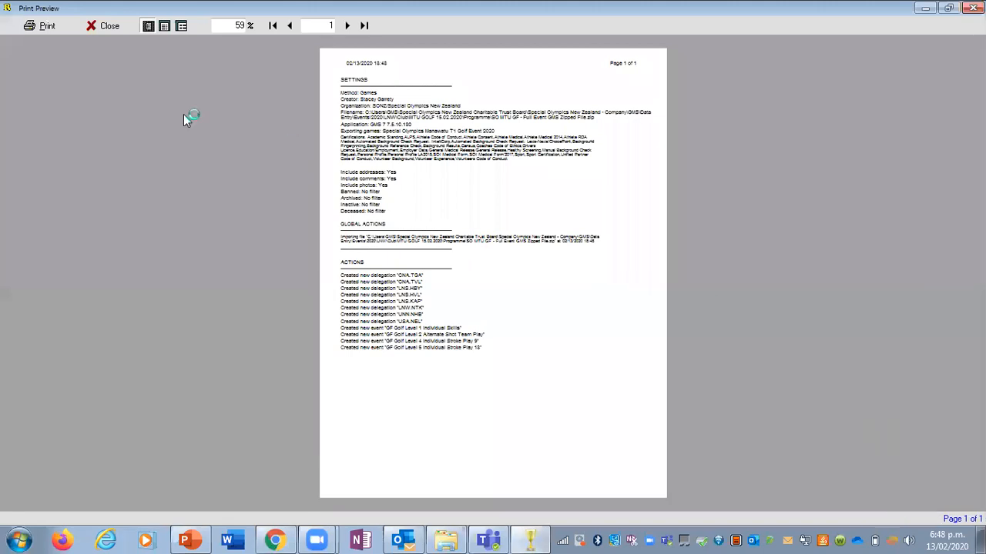
Step: Enlarge the games import log to page width, review its settings and the delegations and events created, and close it
left_click(165, 25)
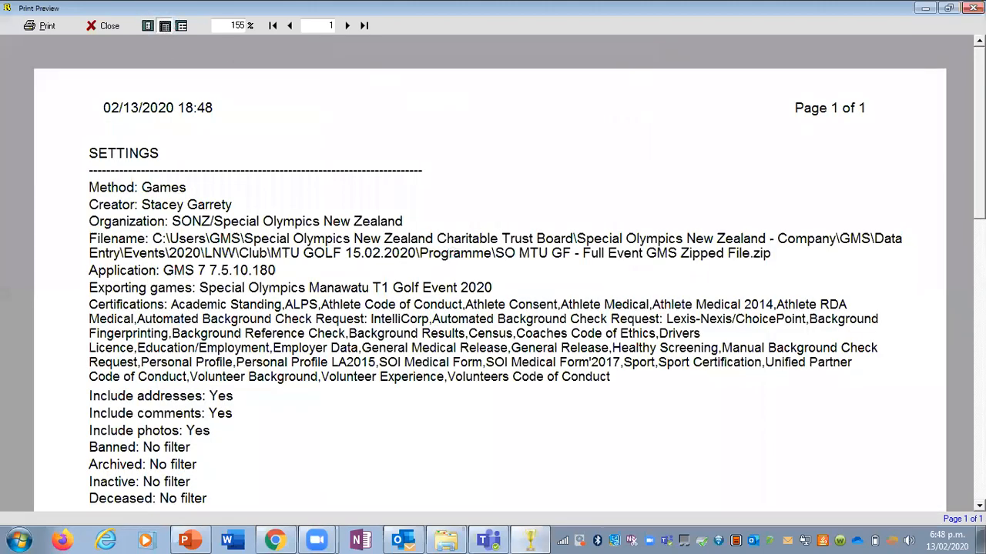
scroll(839, 149, "down", 3)
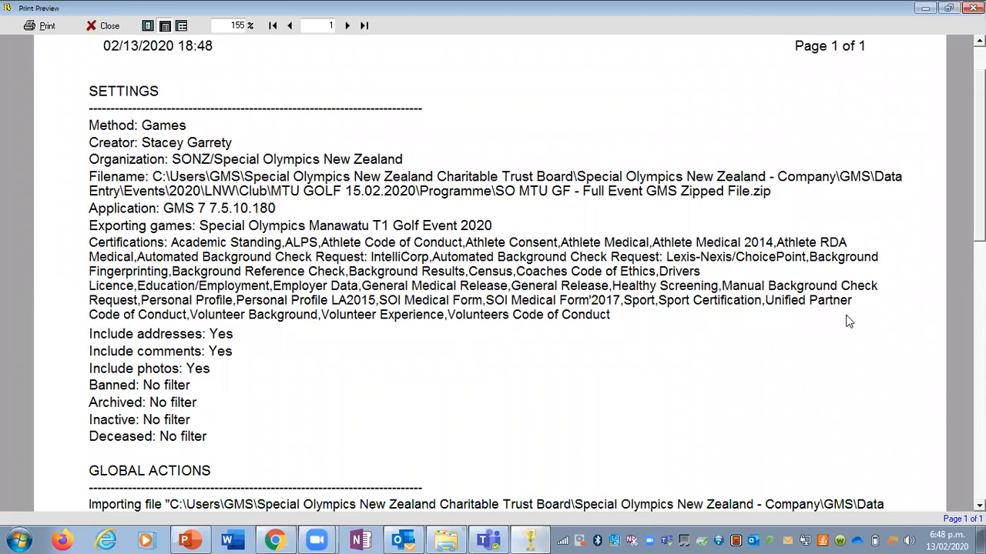
scroll(850, 321, "down", 1)
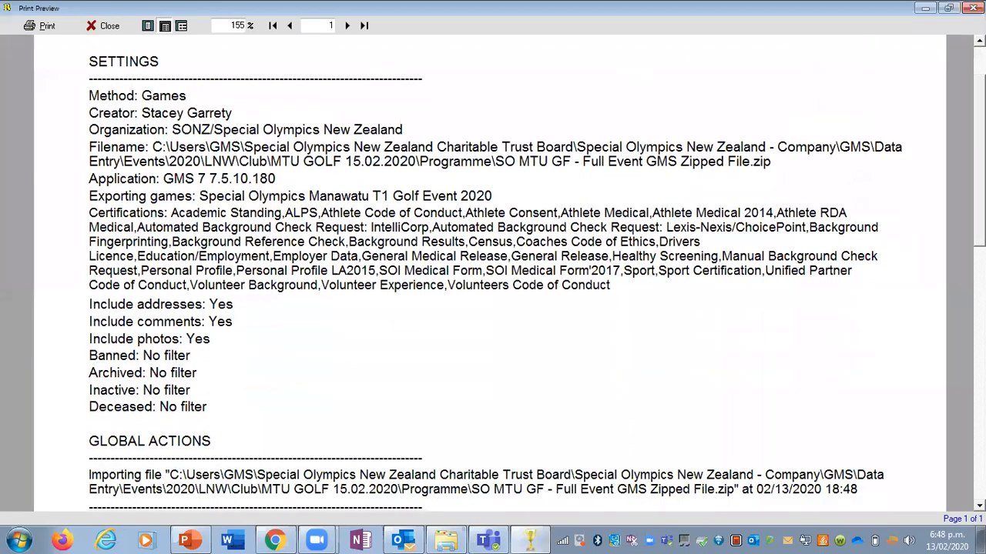
scroll(850, 322, "down", 9)
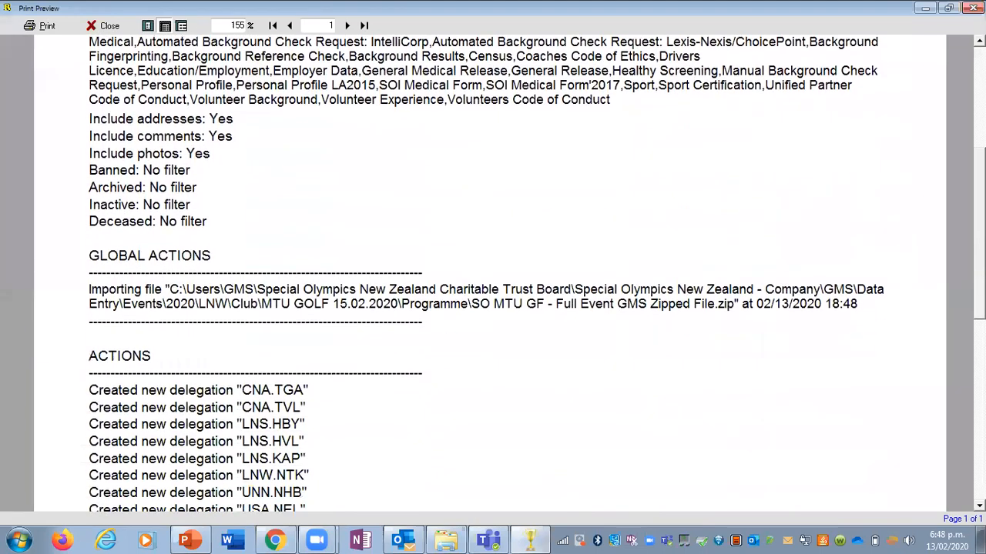
scroll(493, 269, "down", 4)
scroll(493, 269, "down", 6)
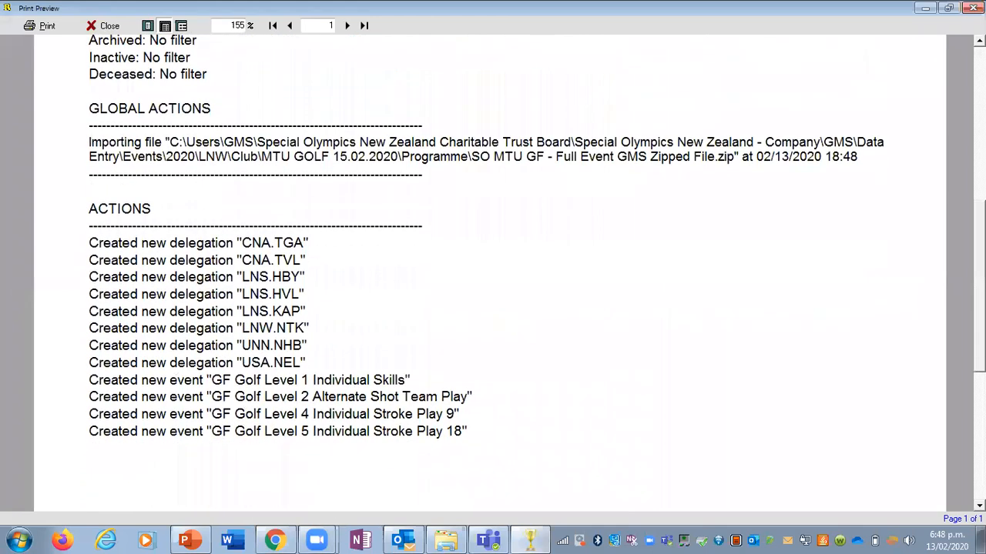
scroll(500, 73, "up", 18)
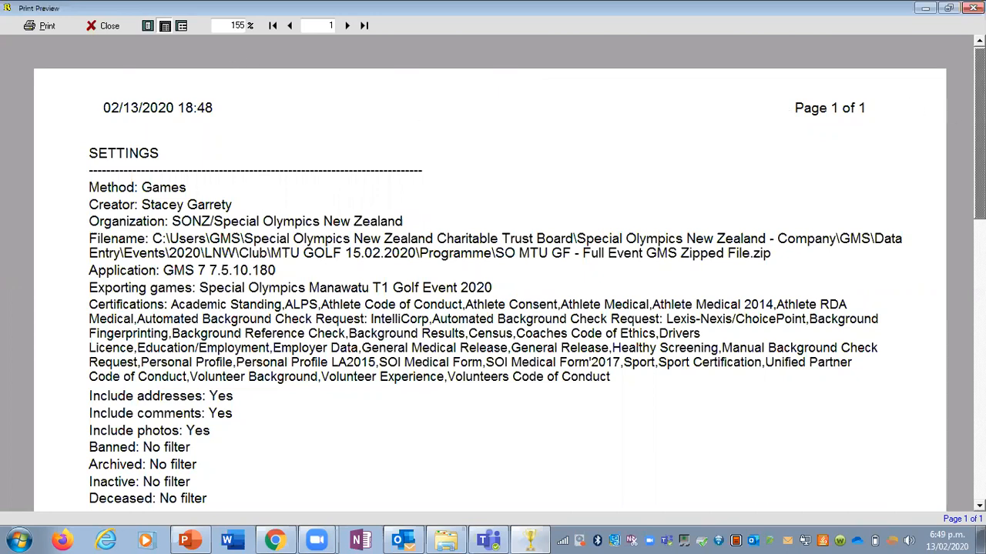
scroll(958, 113, "down", 1)
scroll(490, 275, "down", 8)
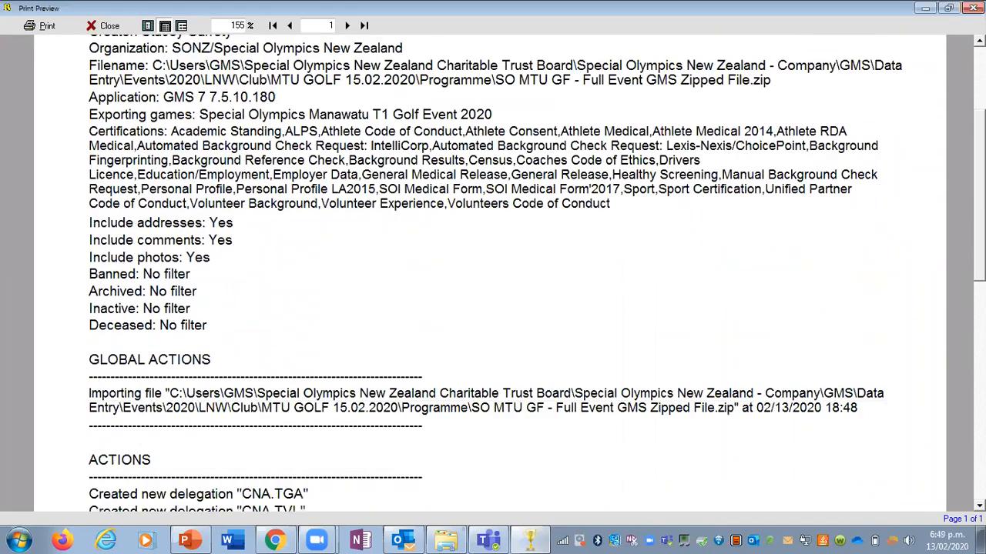
scroll(364, 139, "up", 9)
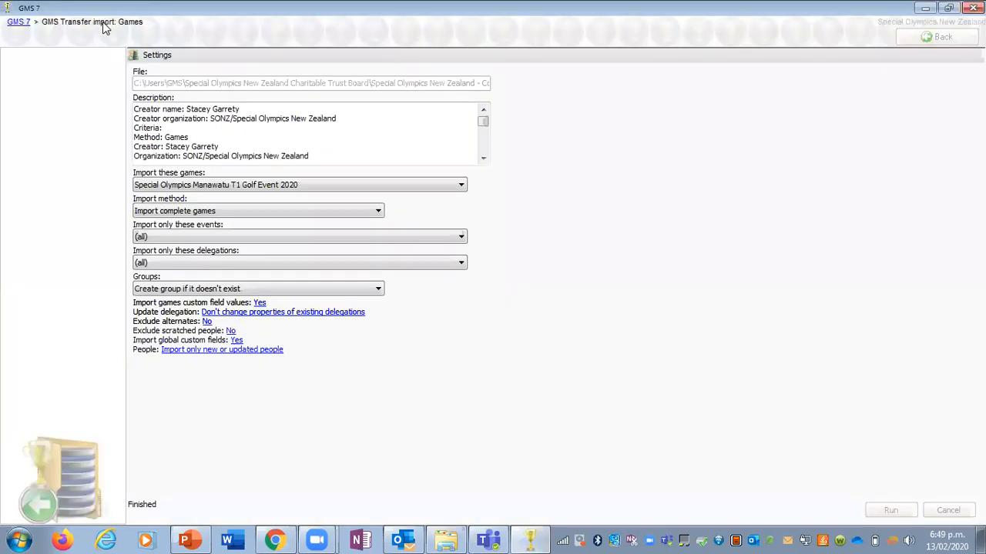
left_click(106, 26)
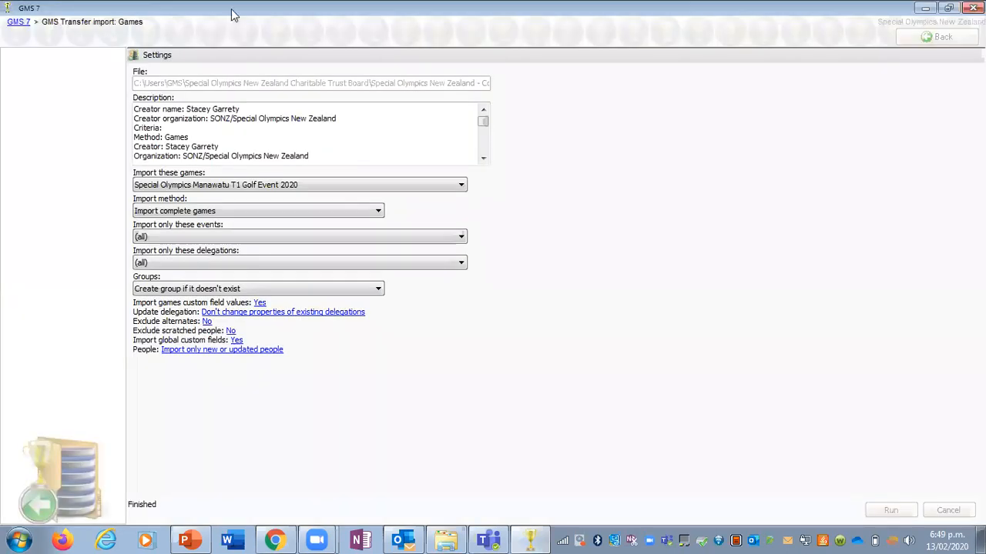
Step: Return to the main screen and check the Games section for the imported golf event
left_click(919, 39)
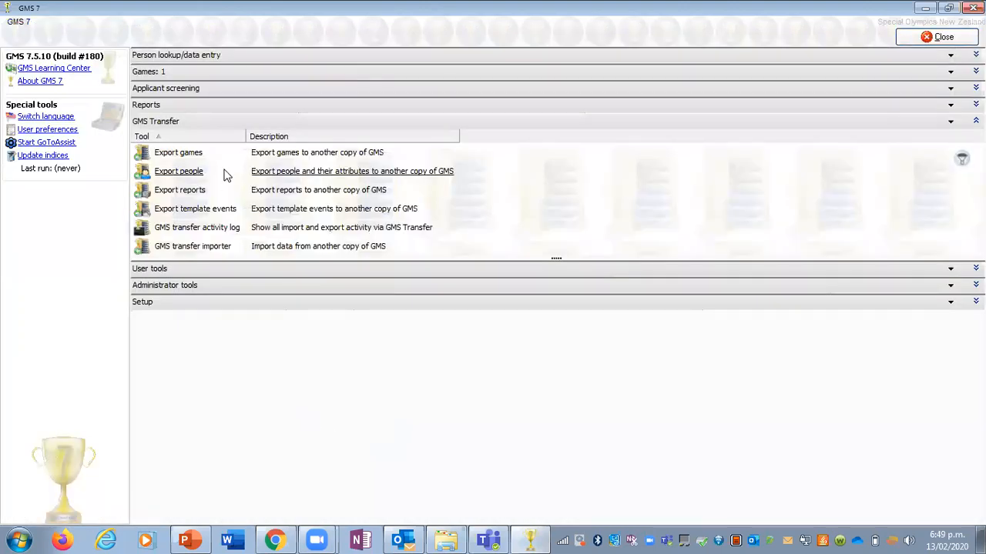
left_click(158, 75)
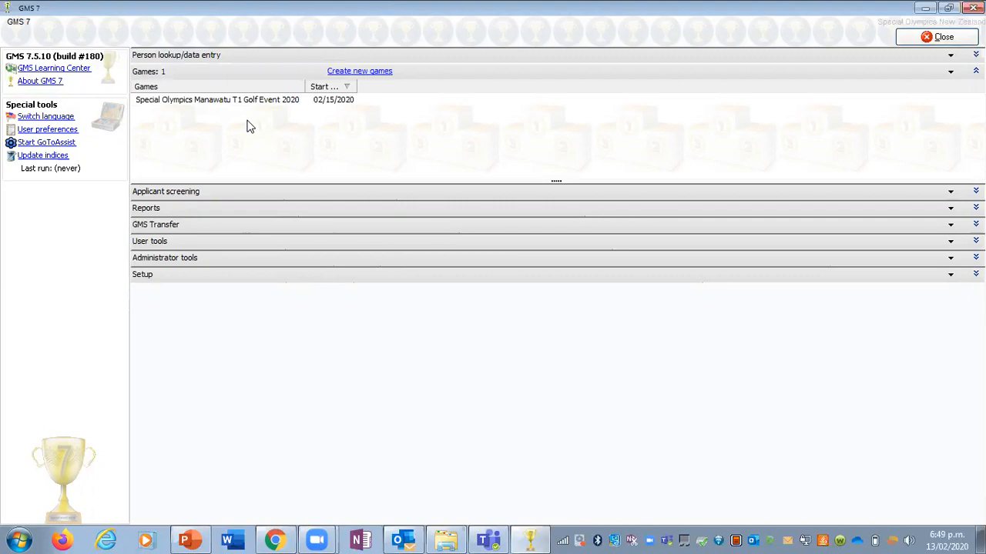
left_click(224, 71)
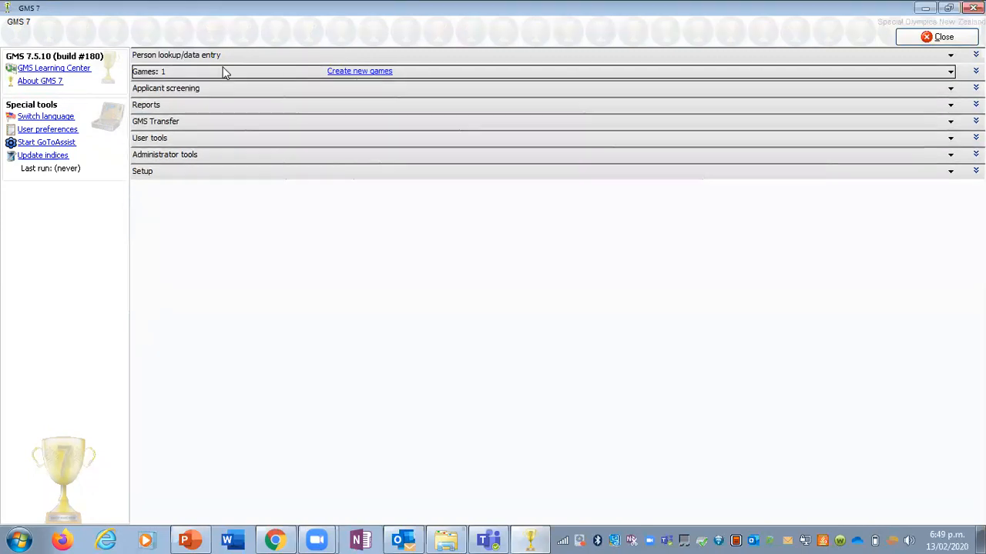
Step: Load SO MTU GF - Results Reports.zip from the Programme folder into the GMS transfer importer
left_click(203, 126)
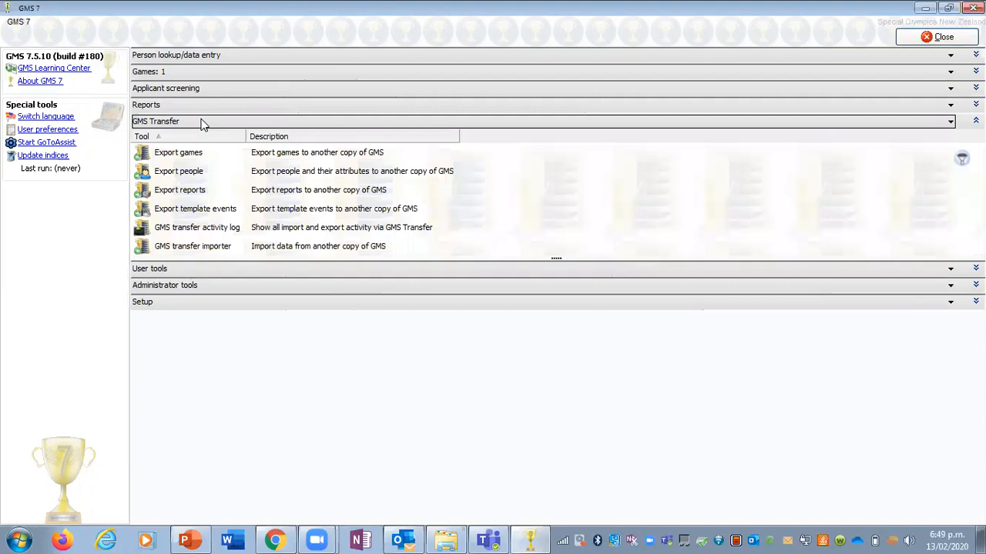
left_click(228, 252)
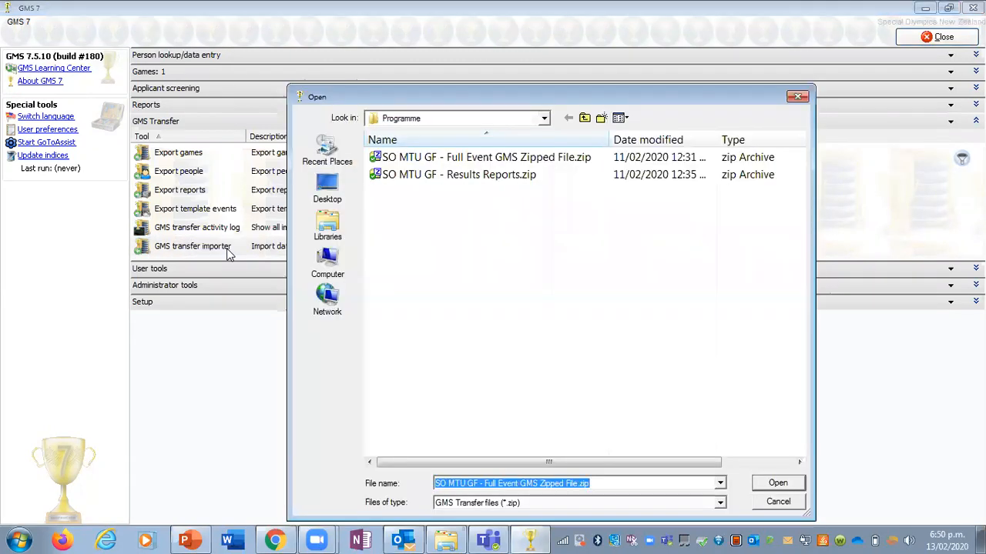
left_click(414, 186)
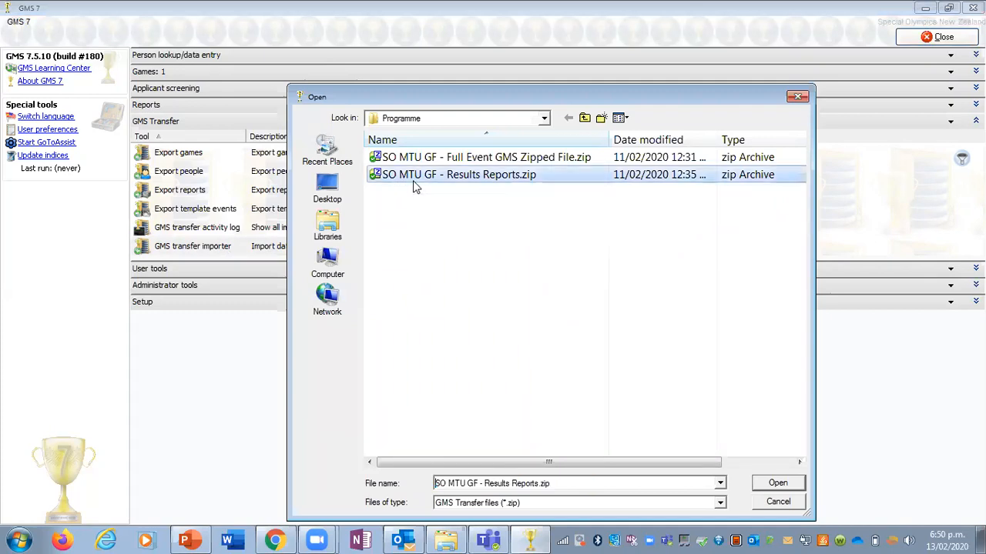
left_click(776, 483)
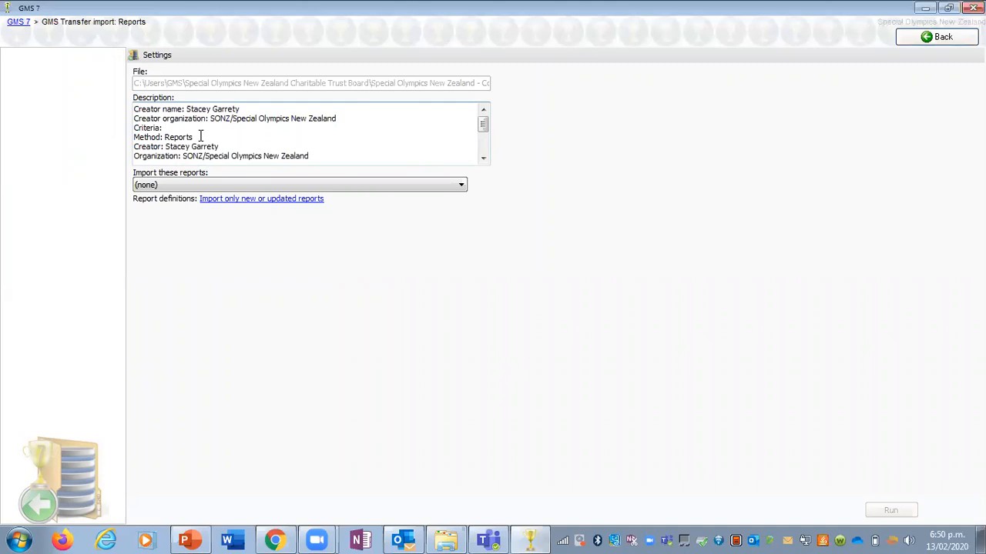
Step: Include the L2 Final Results, L4, L5 Single Round Final Results and L1 Single Round FINAL Scores MASTER reports and run the import
left_click(166, 189)
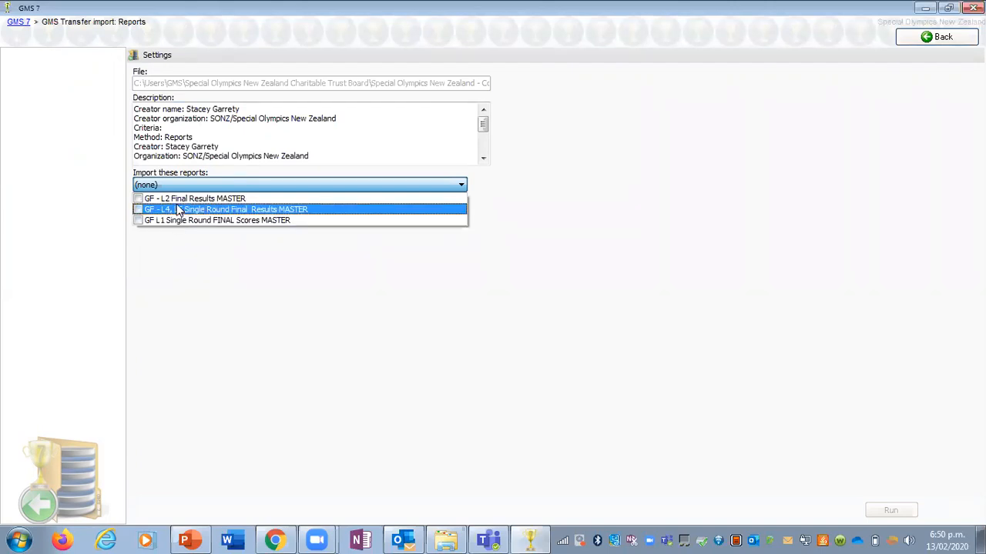
left_click(177, 199)
left_click(181, 211)
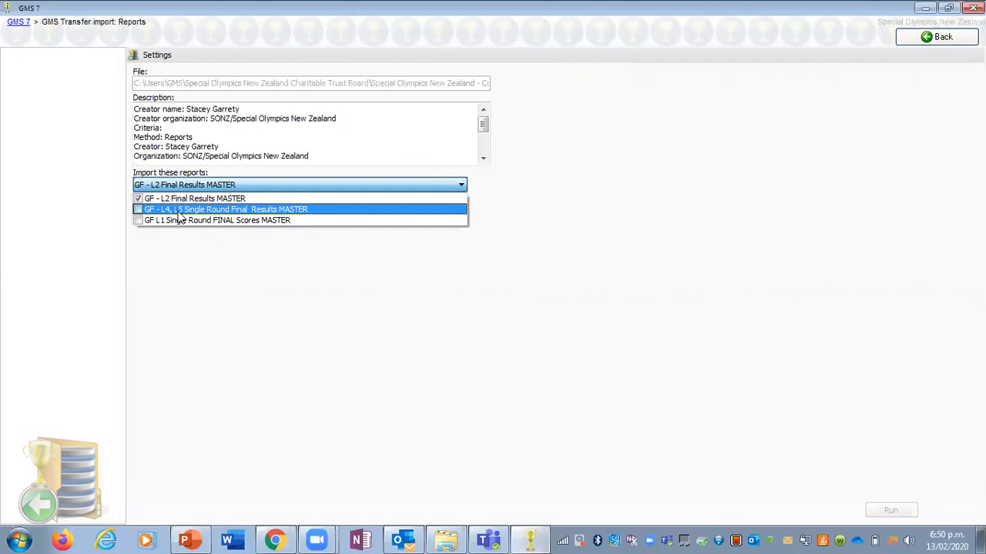
left_click(181, 221)
left_click(391, 339)
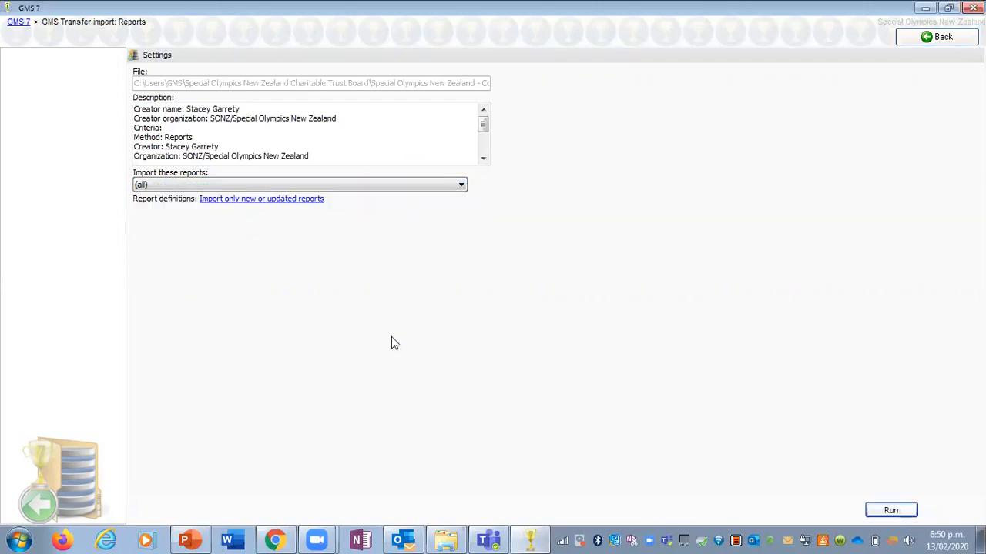
left_click(885, 509)
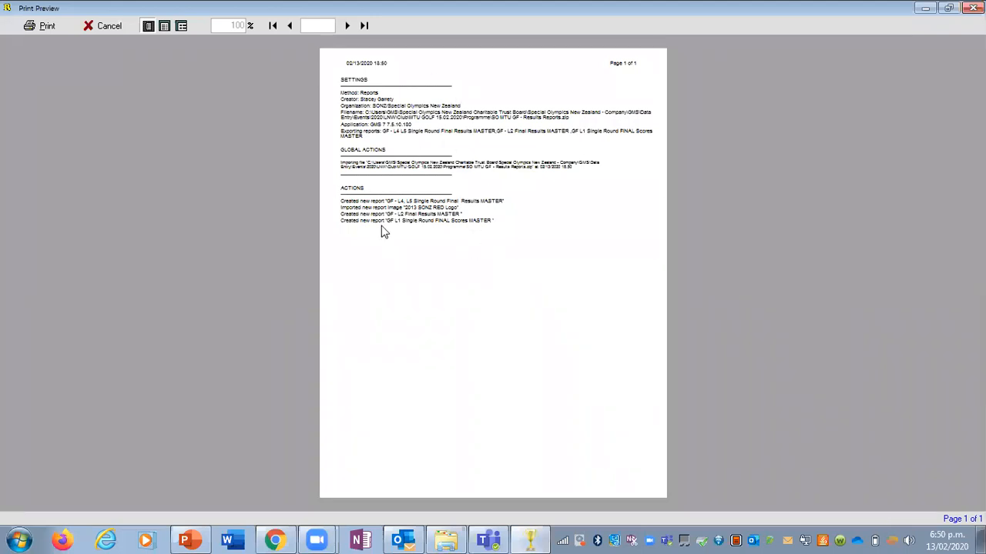
Step: Review the reports import log enlarged to page width, close it, and display the Games section on the main screen
left_click(164, 26)
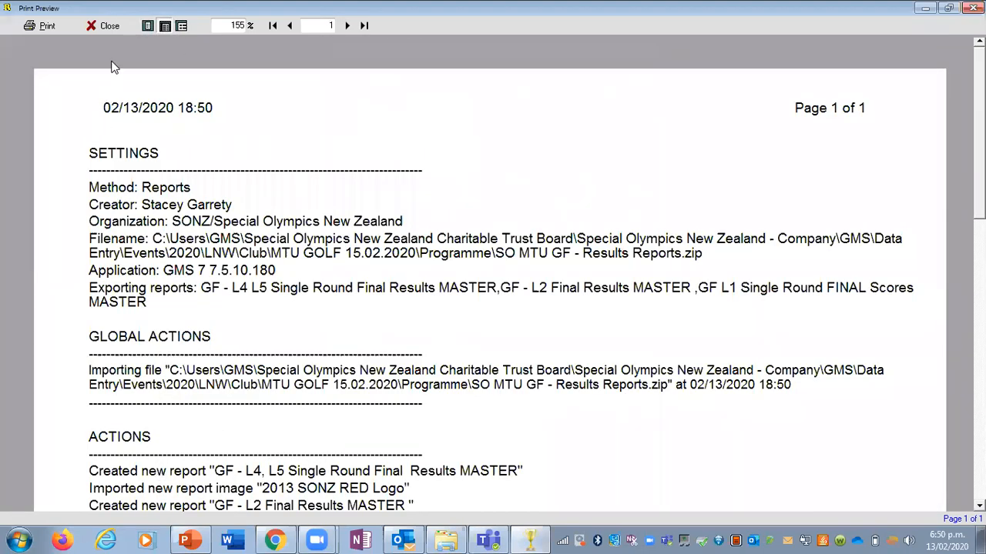
left_click(108, 26)
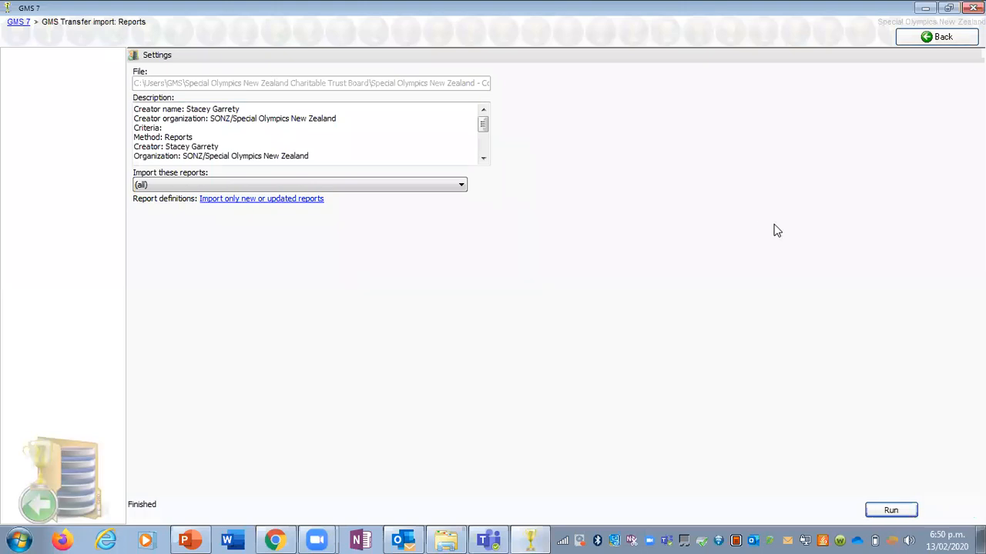
left_click(916, 42)
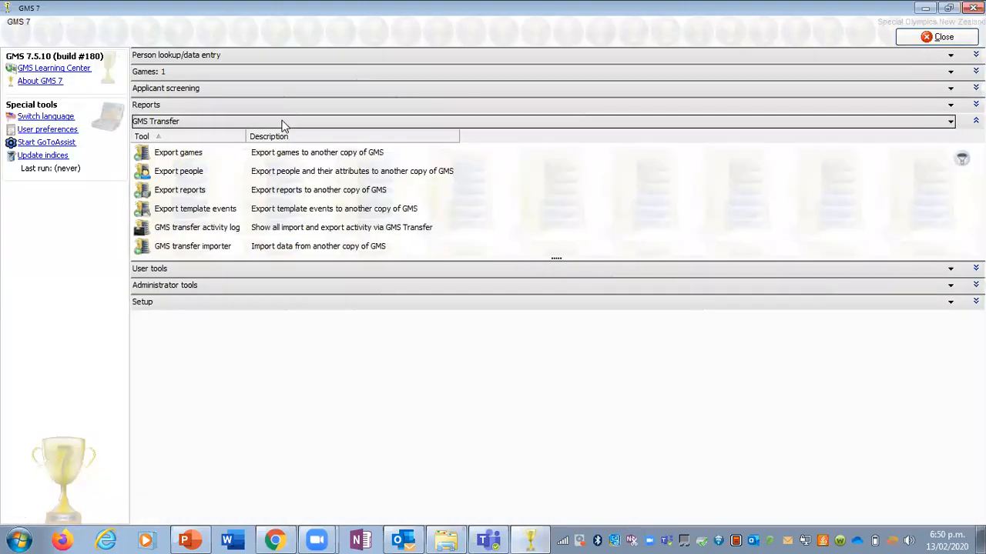
left_click(282, 123)
left_click(273, 74)
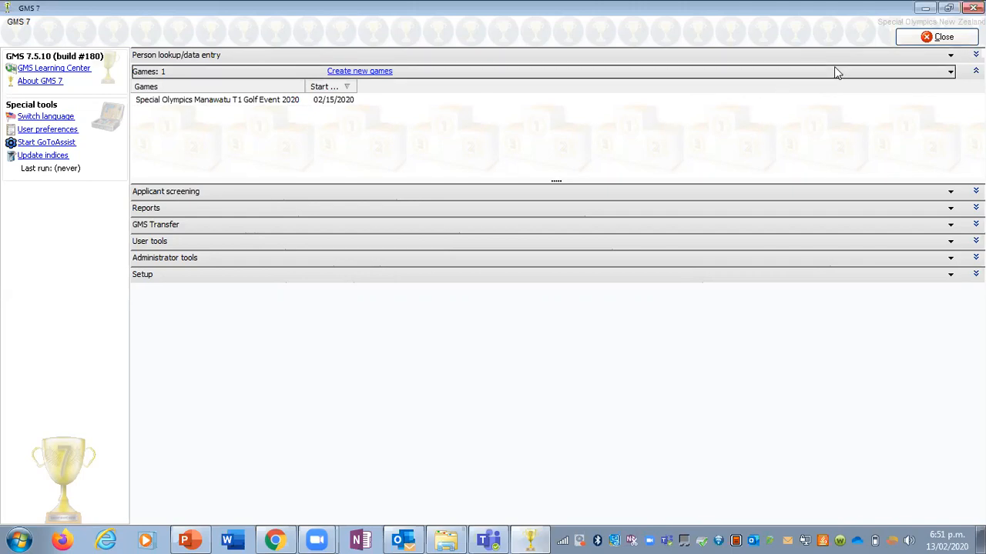
Step: Close this GMS copy, launch GMS Training Event 11.05.2018 from the GMS Training Event folder on drive C, connect to GMSLocal, and maximize it
left_click(973, 7)
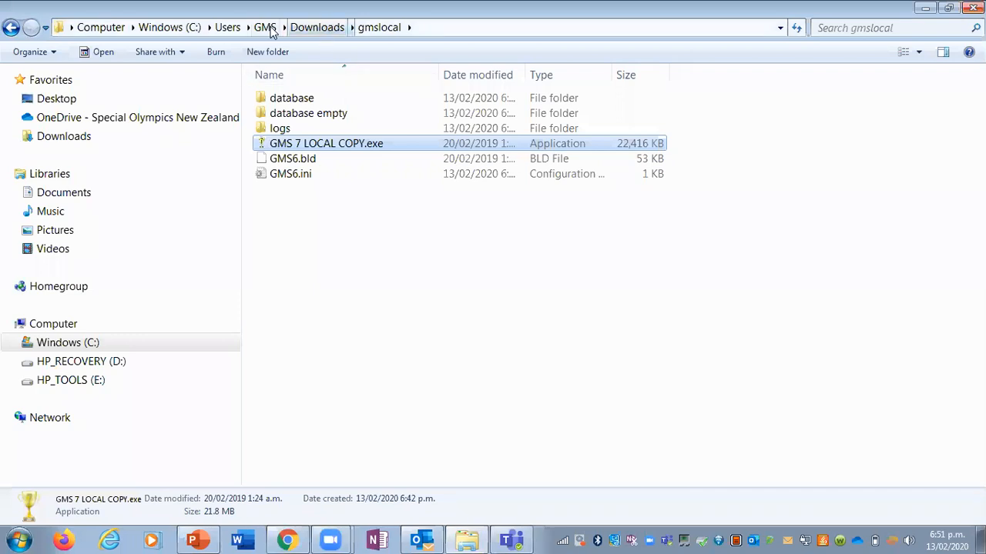
left_click(73, 341)
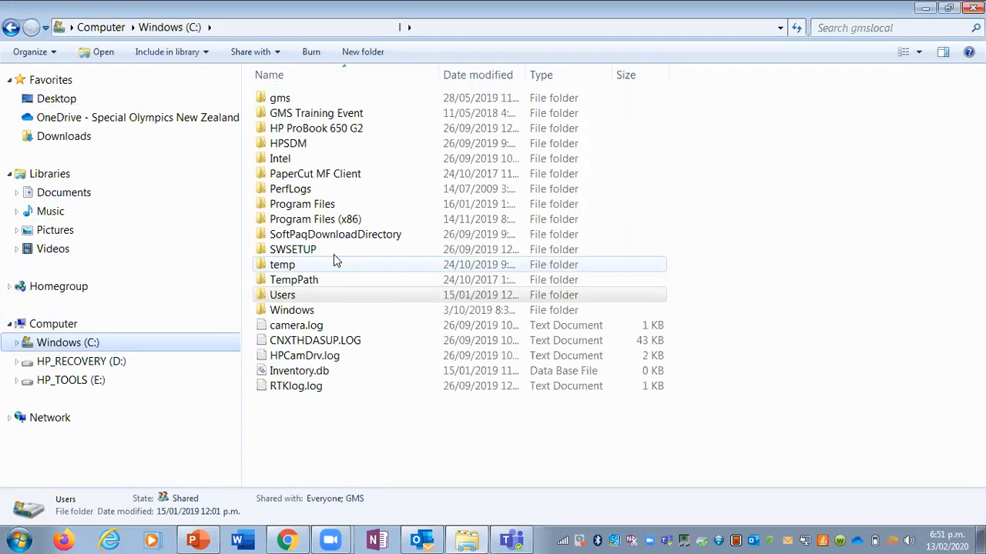
double_click(342, 114)
double_click(342, 101)
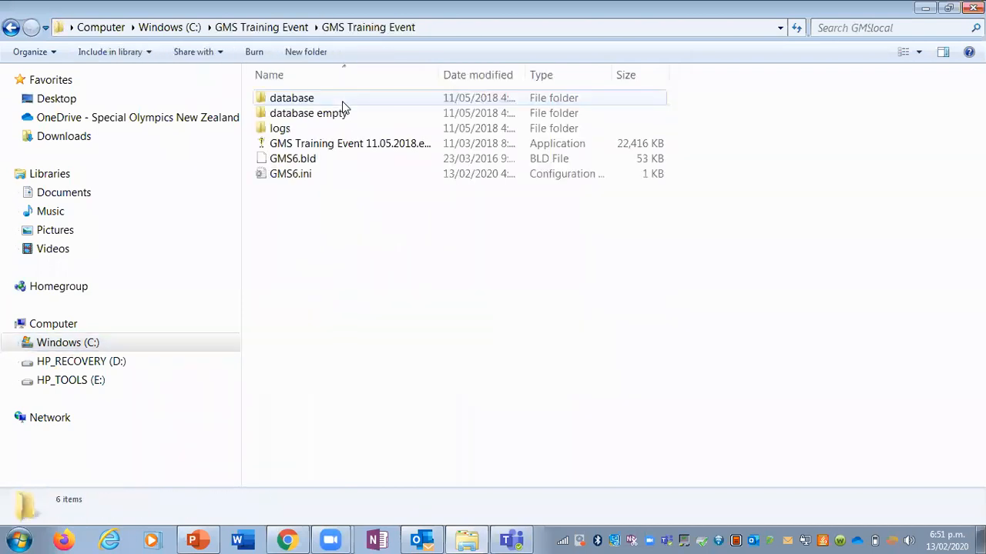
double_click(391, 151)
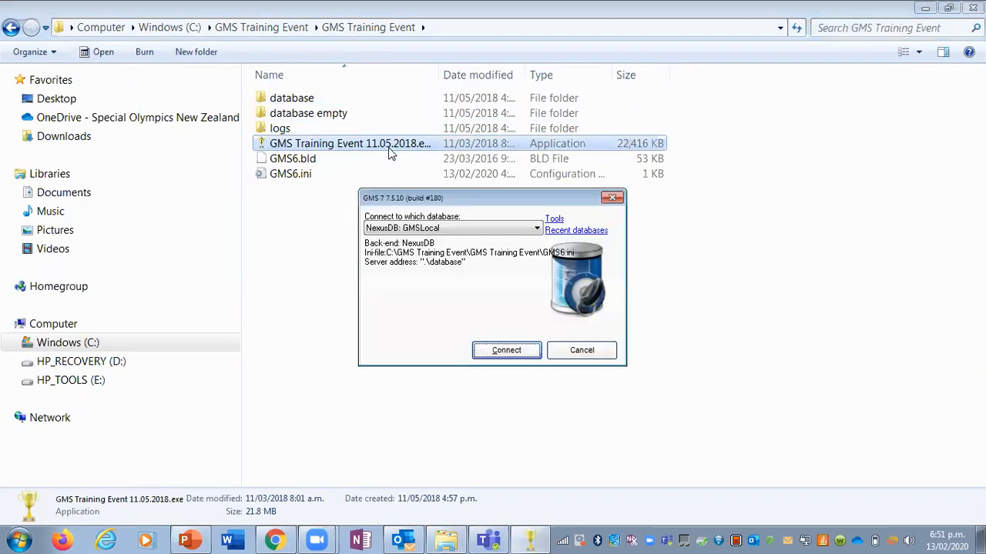
left_click(515, 356)
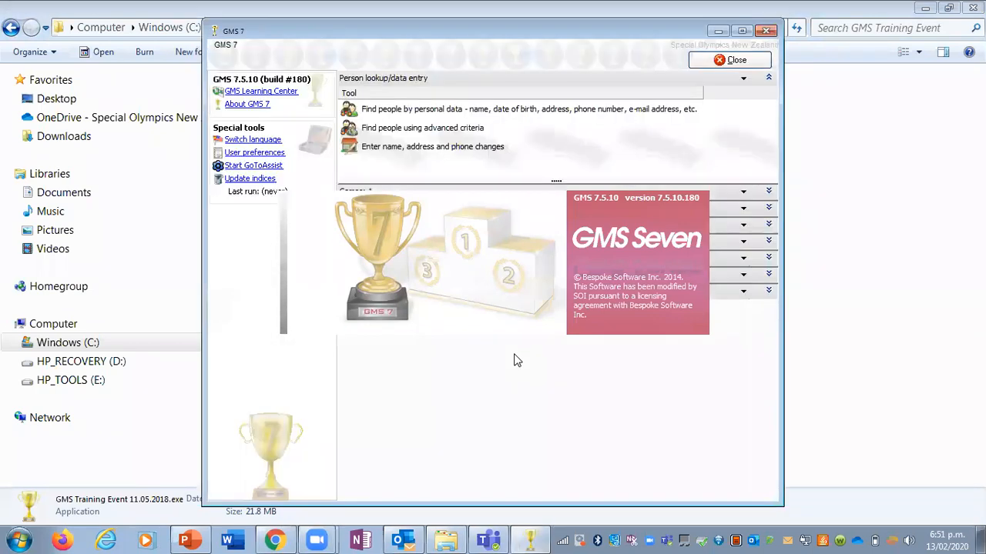
left_click(741, 32)
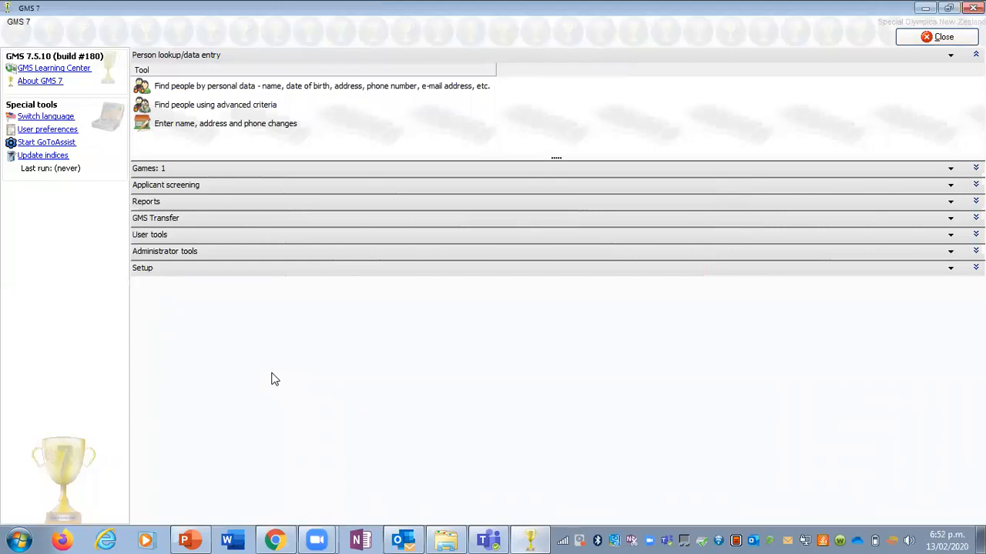
Step: Open the GMS Training Event games and display the list of all its people
left_click(193, 171)
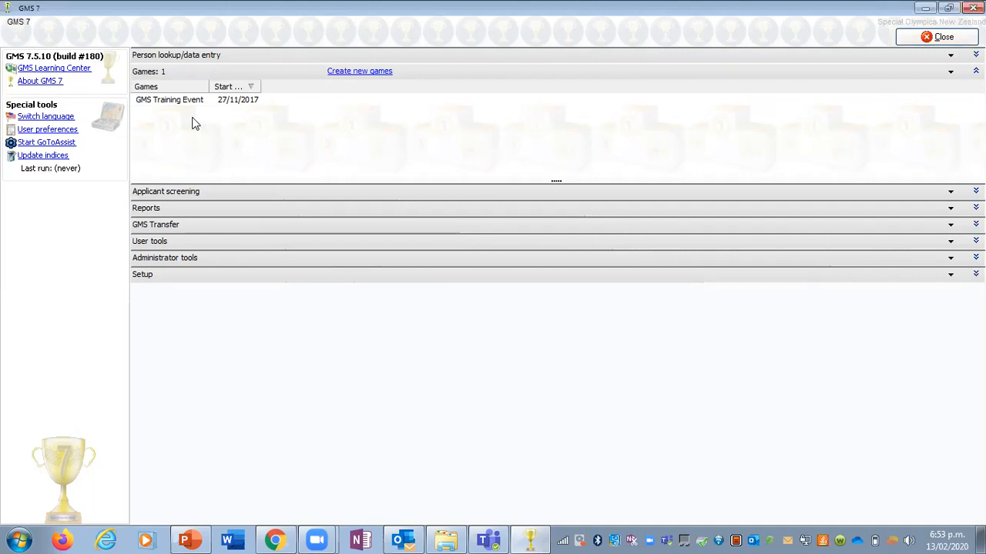
left_click(190, 102)
double_click(190, 102)
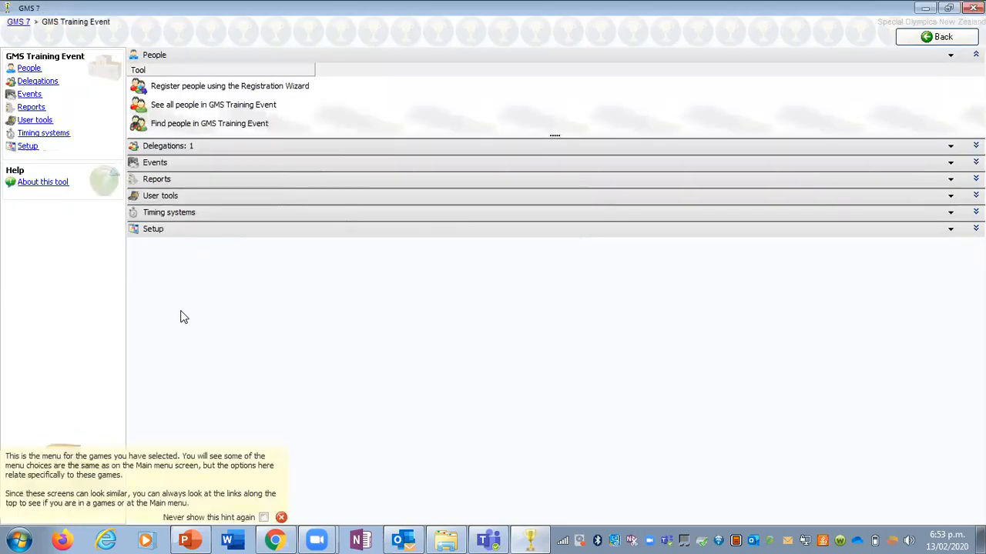
left_click(248, 105)
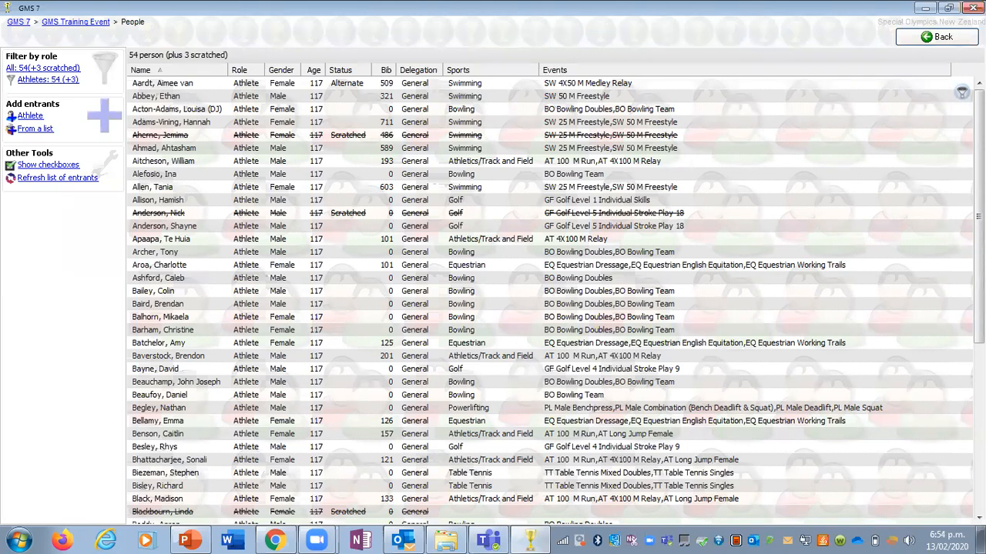
Step: Filter the people list by the male bowling athlete's first name and scratch that athlete from the whole event
left_click(962, 92)
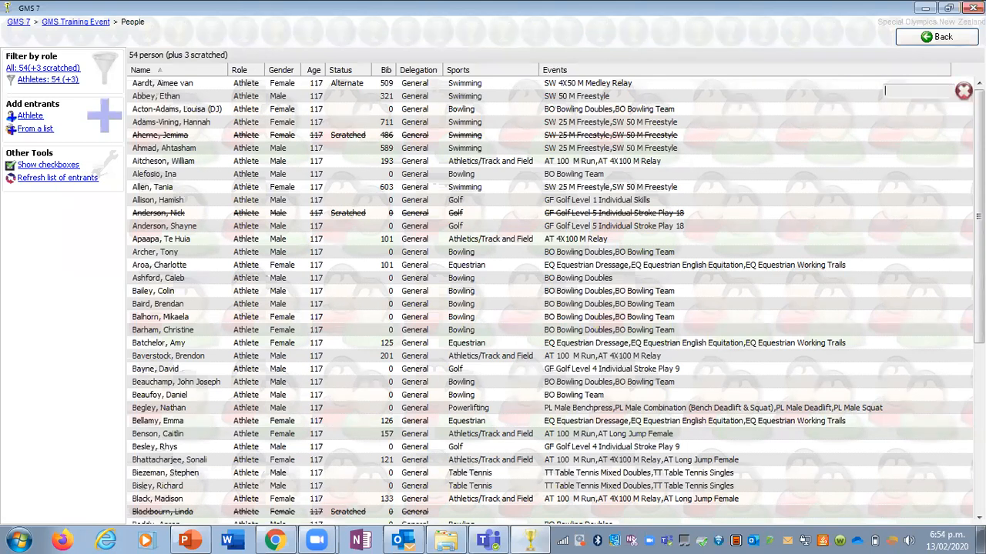
type("colin")
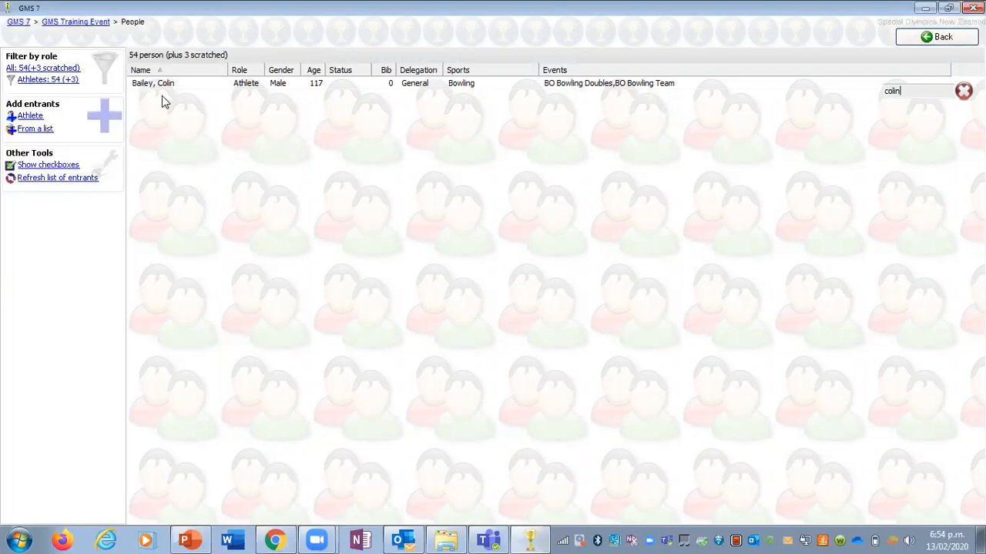
mouse_move(156, 85)
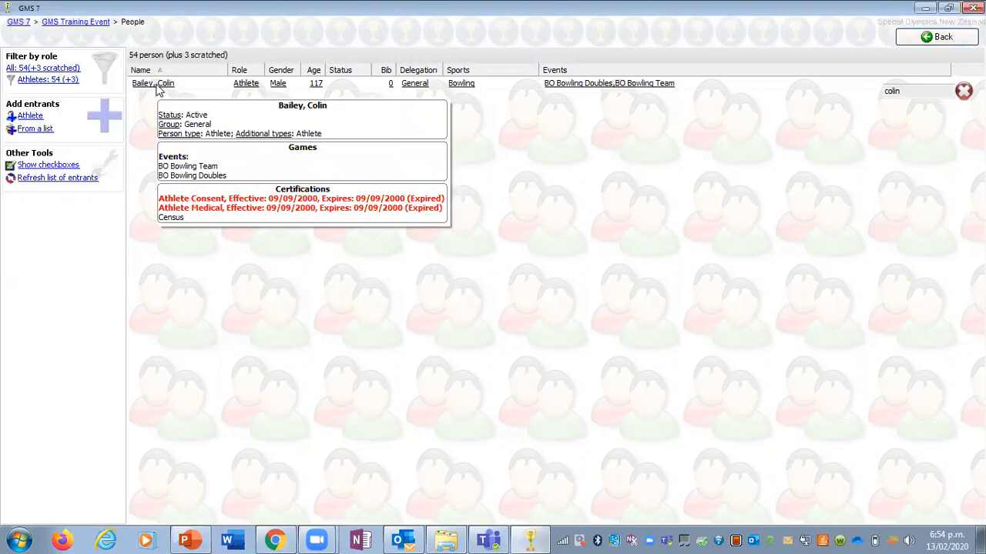
right_click(156, 87)
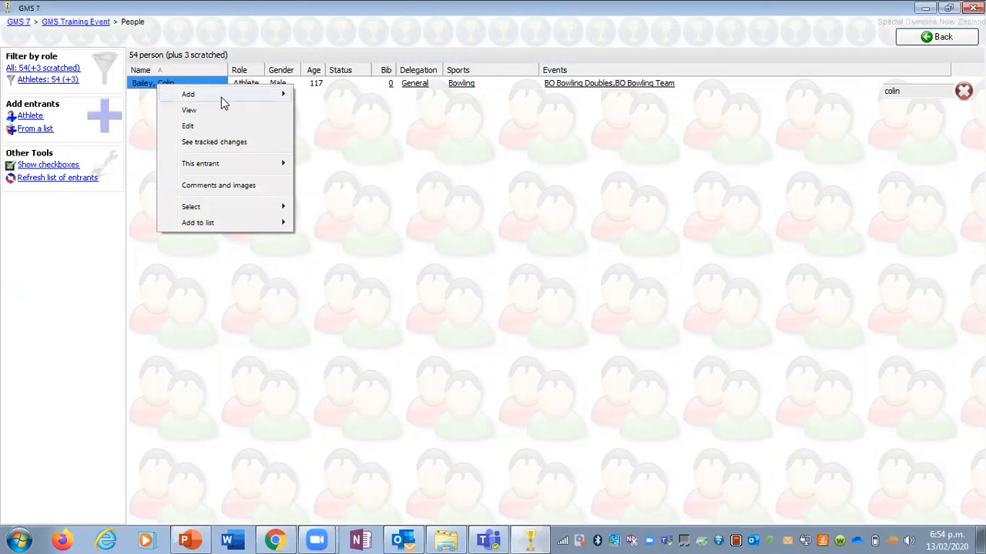
mouse_move(222, 166)
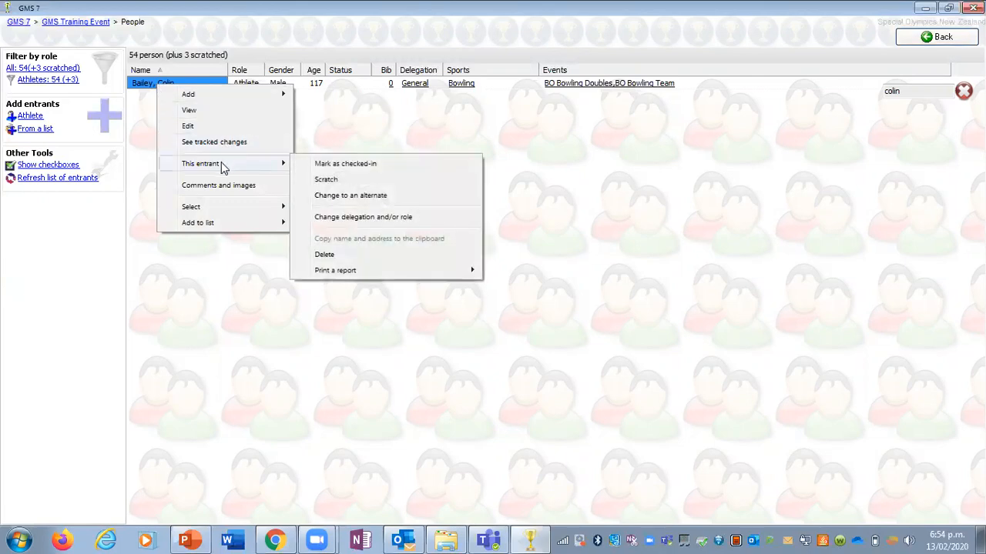
left_click(326, 181)
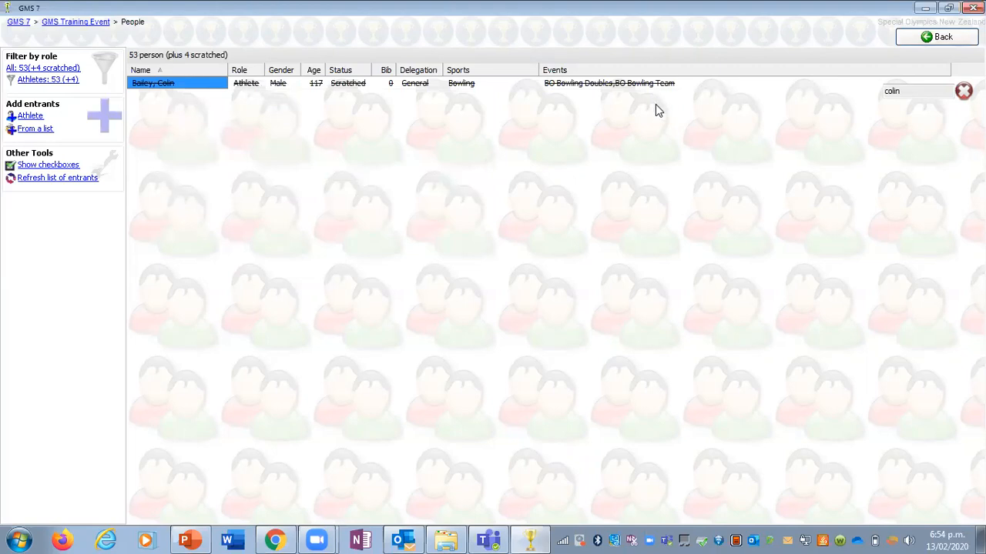
Step: Return to the GMS Training Event menu and reopen the unfiltered list of all people to check the bowling entrants
left_click(943, 40)
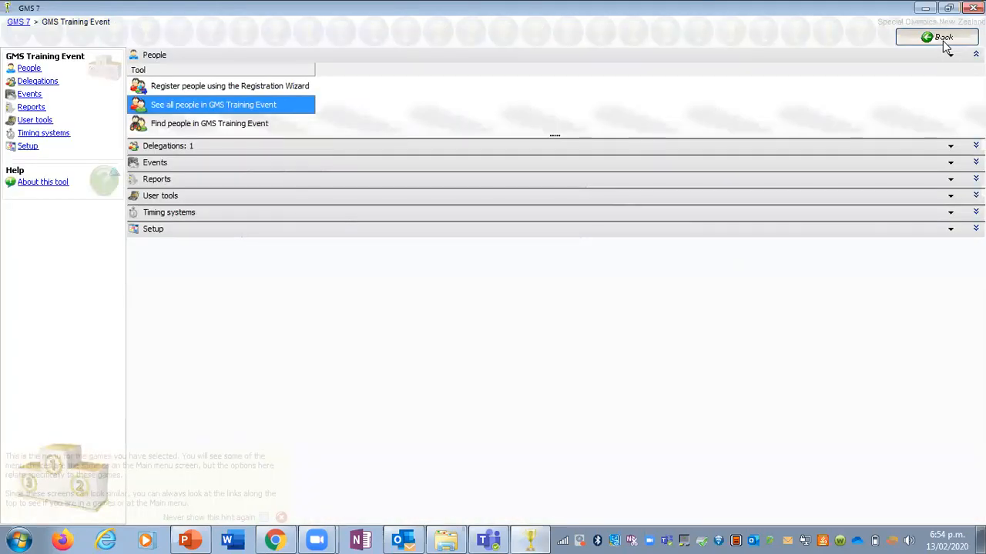
left_click(248, 103)
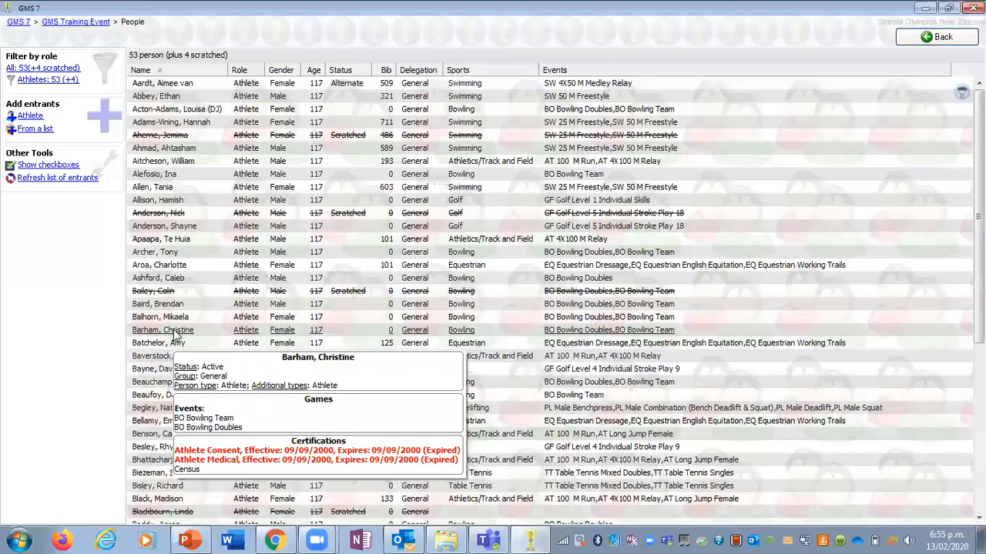
mouse_move(175, 323)
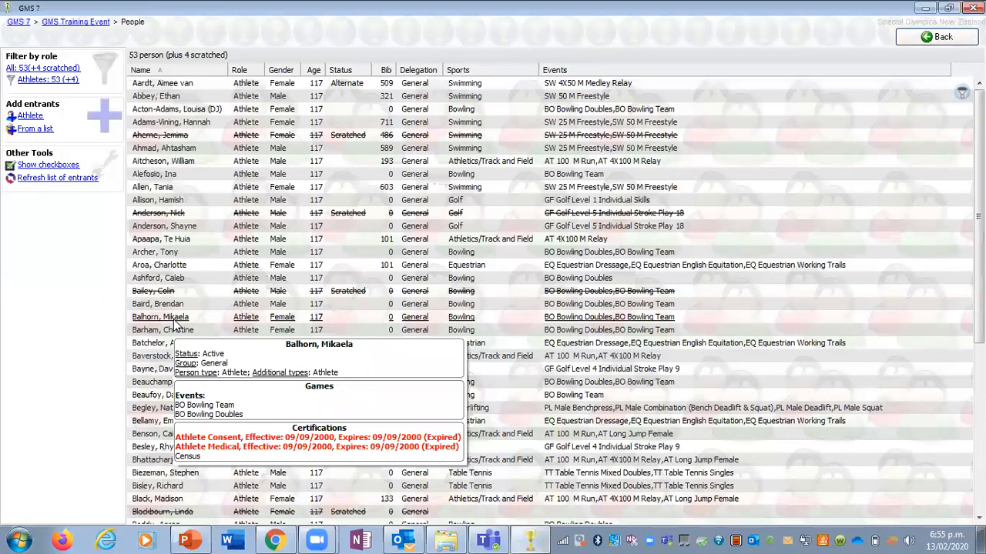
mouse_move(845, 144)
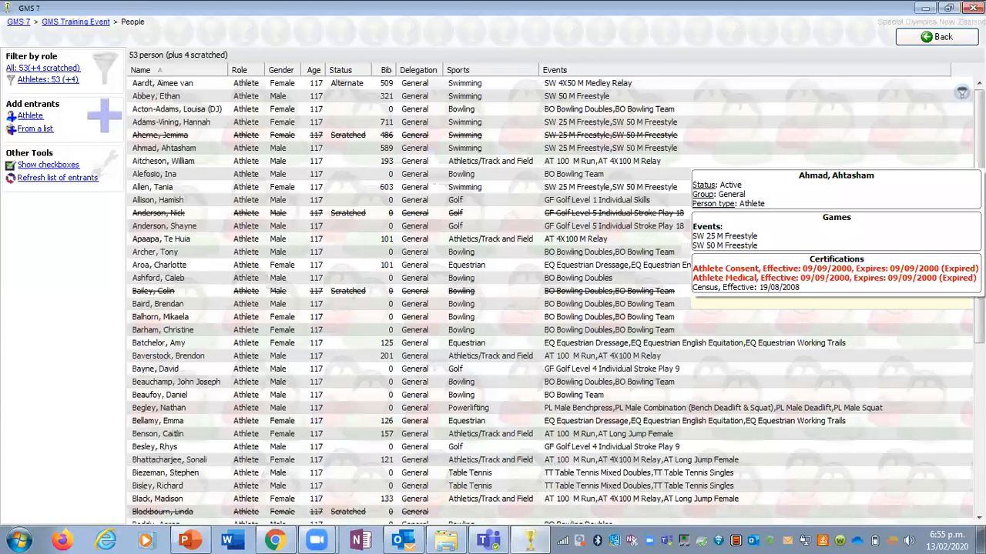
Step: Filter the people list by the start of the female bowling athlete's first name and open her profile
left_click(961, 93)
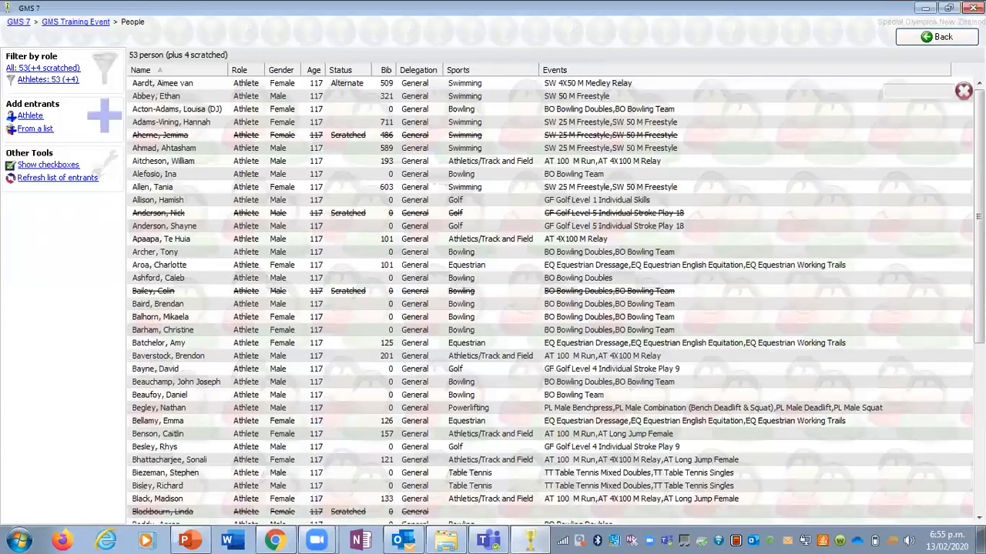
type("mik")
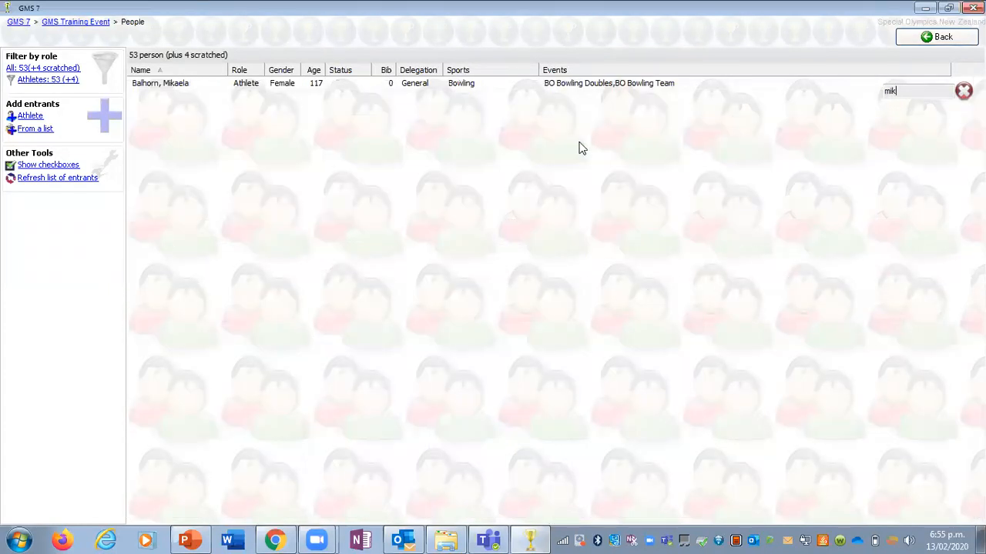
mouse_move(186, 86)
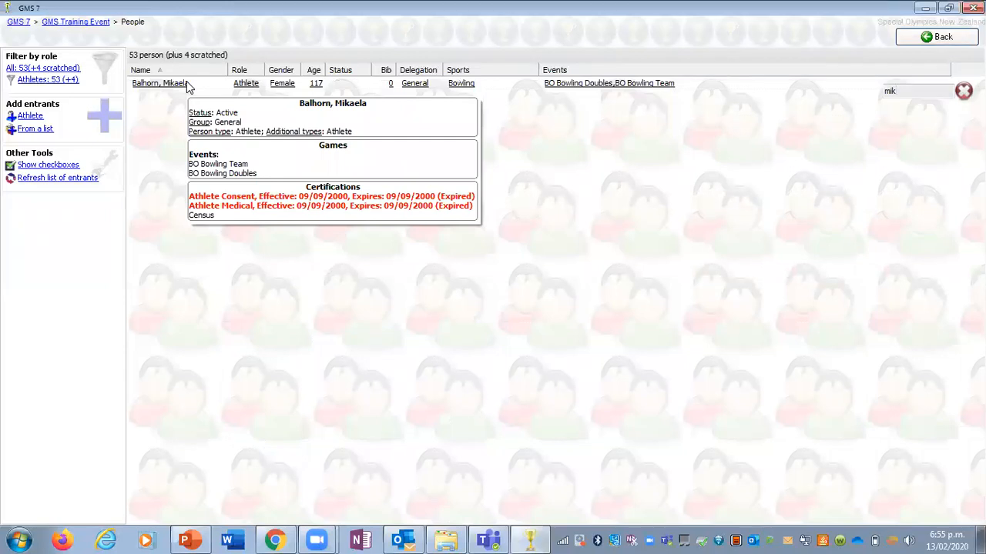
left_click(178, 83)
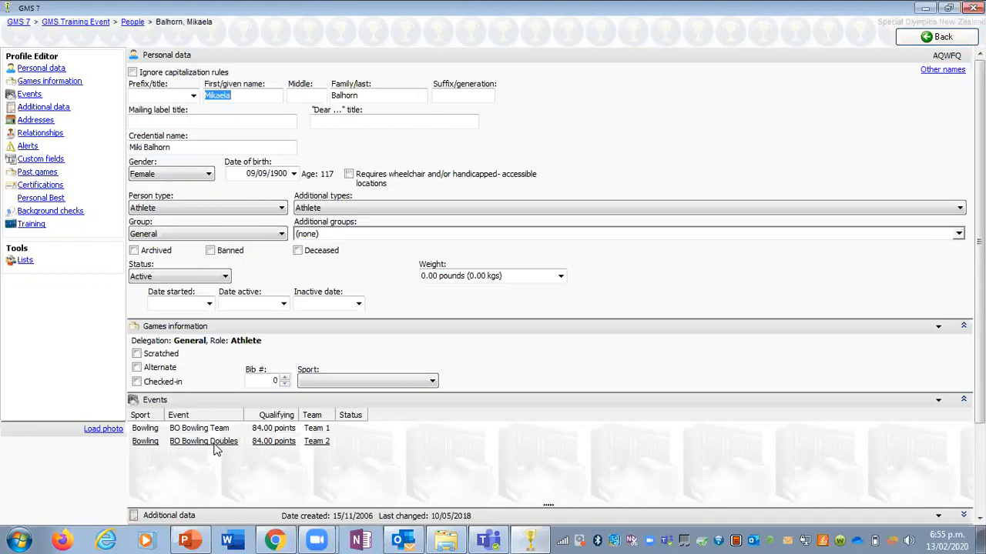
Step: Scratch only the BO Bowling Doubles event in the bowling athlete's profile and save the profile
left_click(215, 448)
right_click(216, 448)
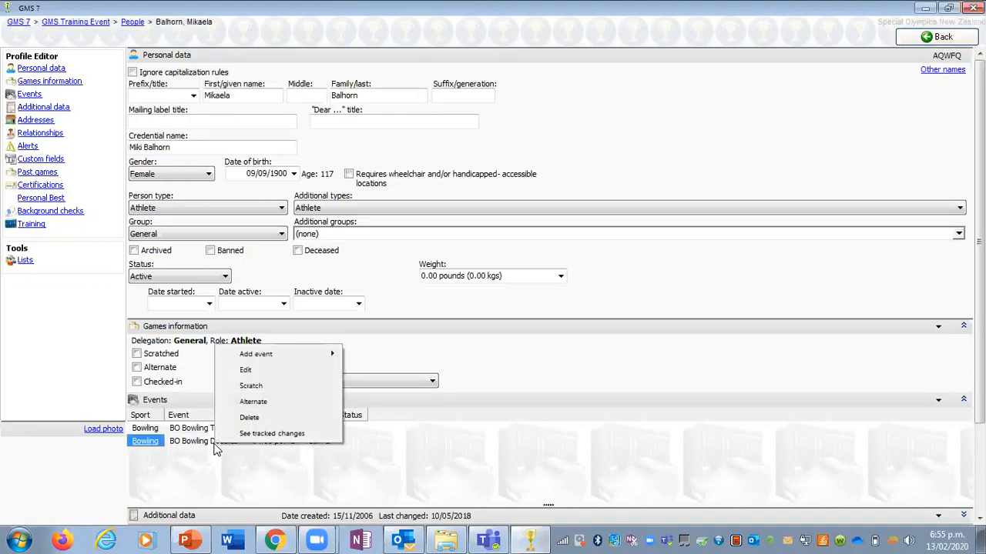
left_click(255, 389)
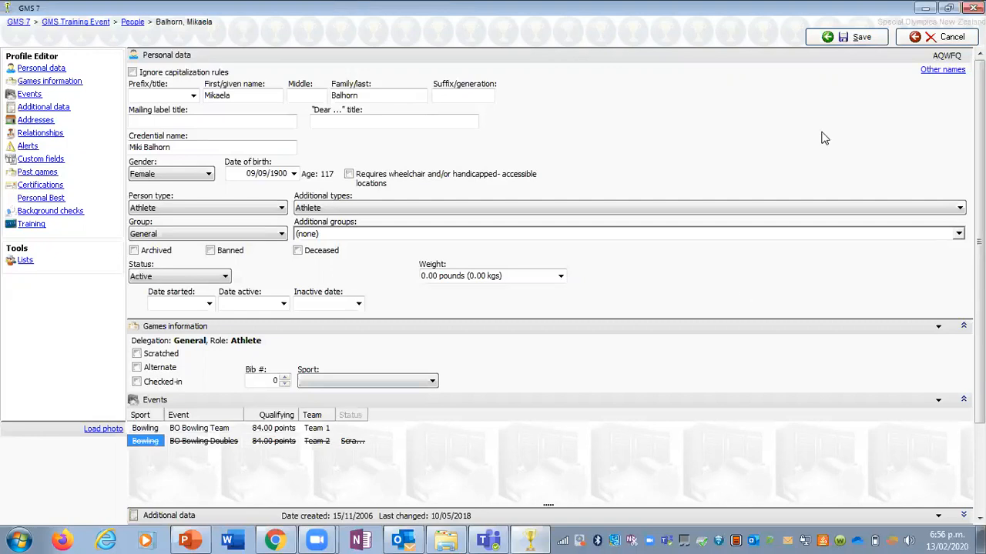
left_click(831, 44)
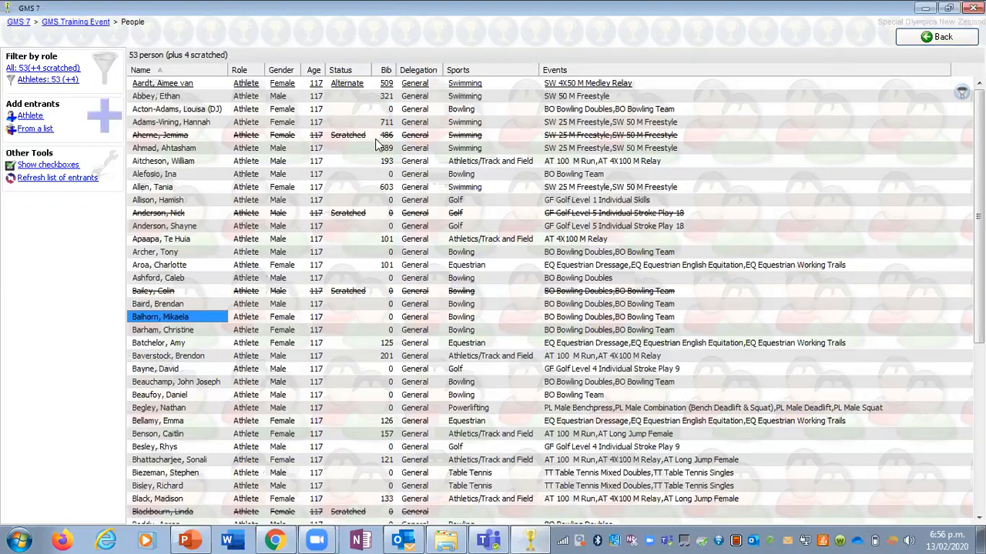
Step: Open the profile of the swimmer with bib 603, scratch only the SW 50 M Freestyle event, and save
left_click(156, 192)
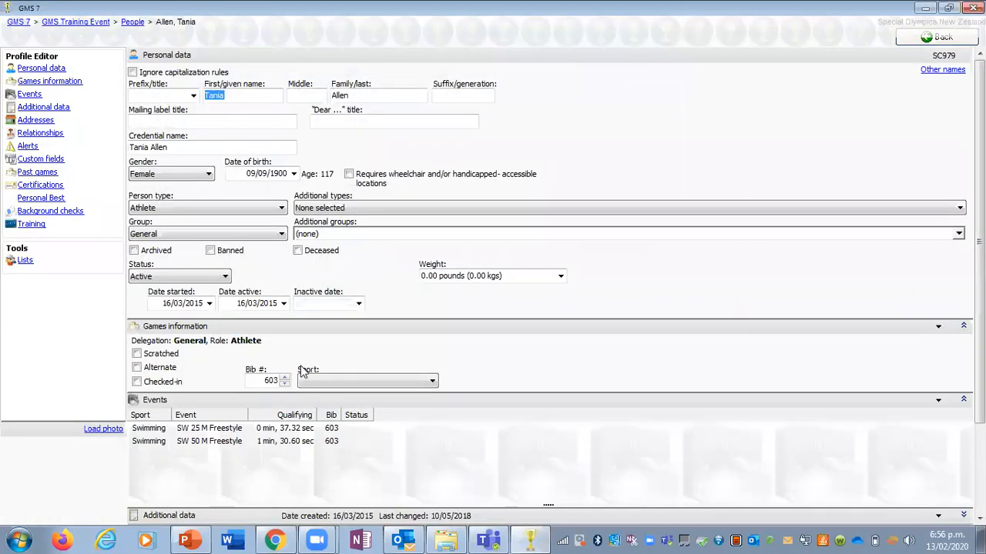
right_click(299, 441)
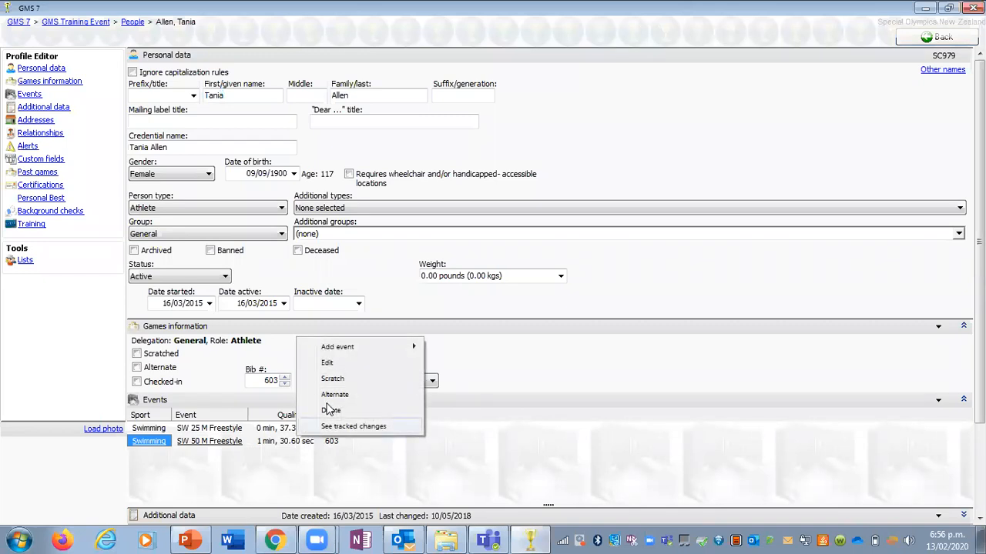
left_click(332, 378)
double_click(508, 440)
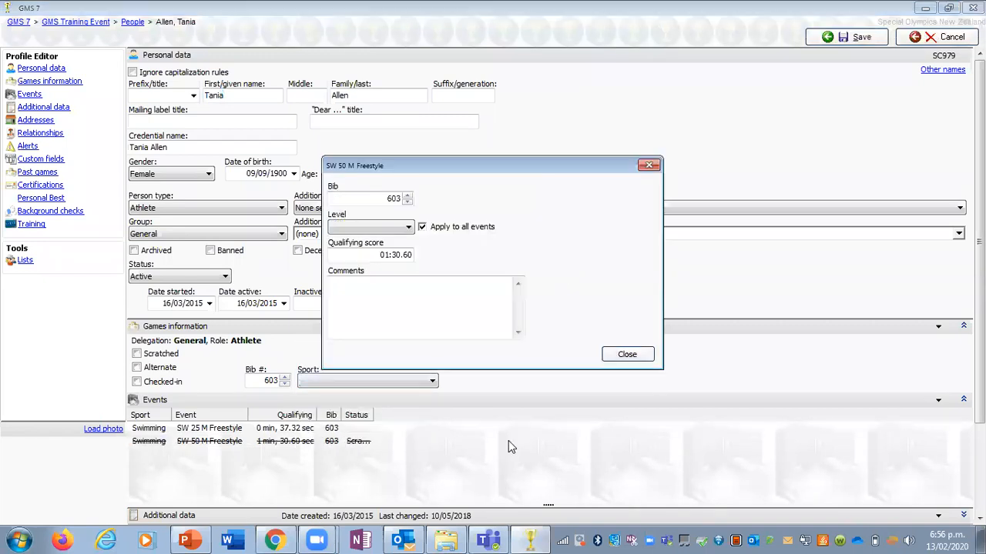
left_click(628, 355)
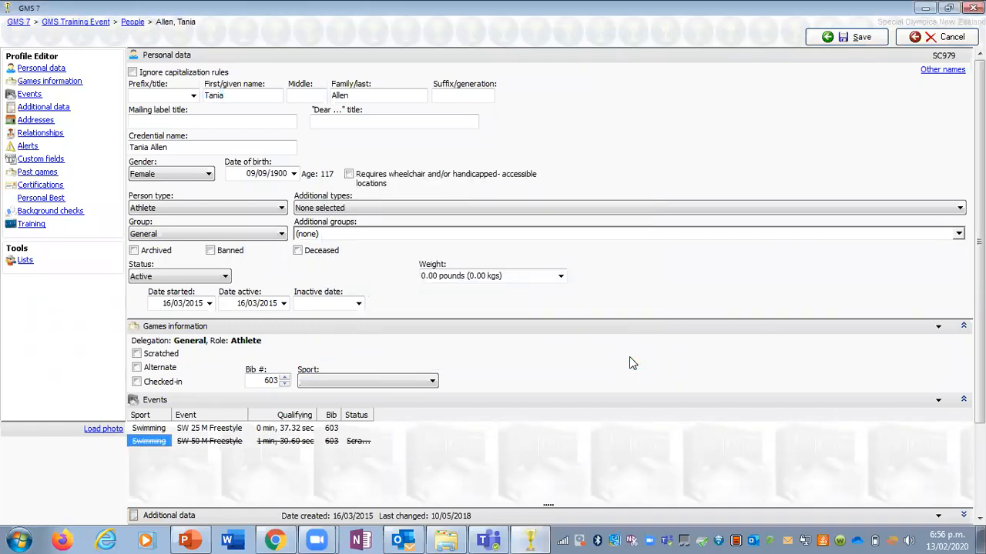
left_click(832, 41)
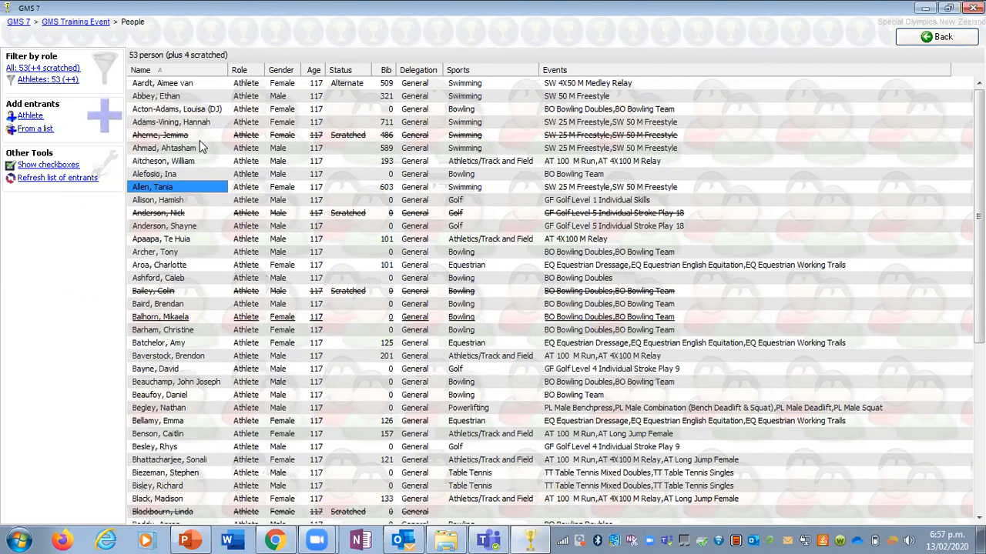
Step: Scratch the bowling athlete in the third row of the people list from the whole event
right_click(196, 109)
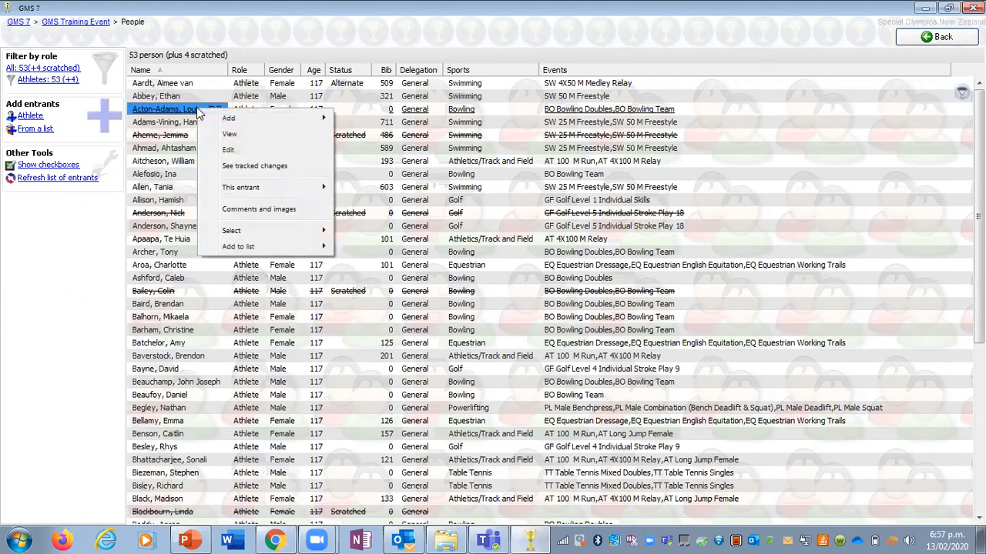
mouse_move(290, 188)
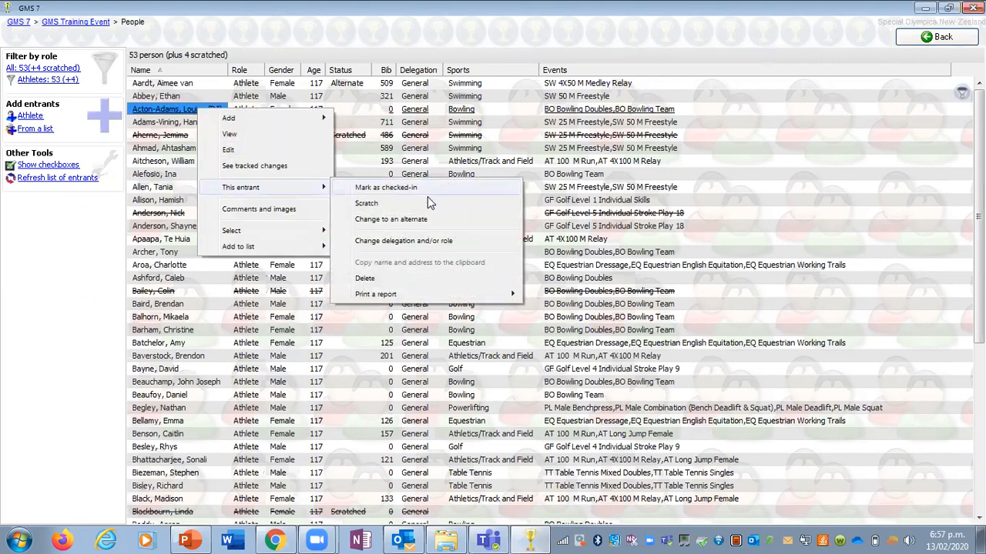
left_click(367, 204)
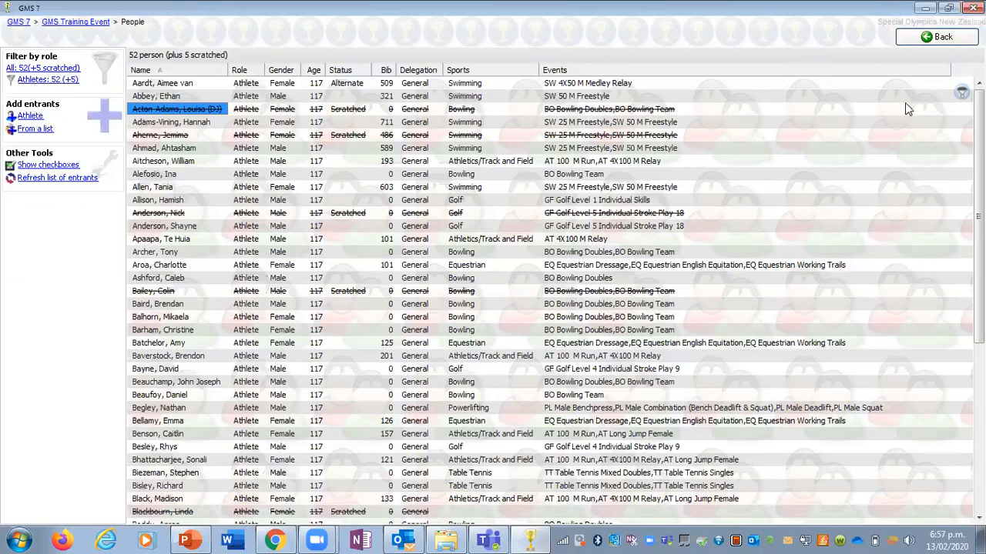
mouse_move(874, 140)
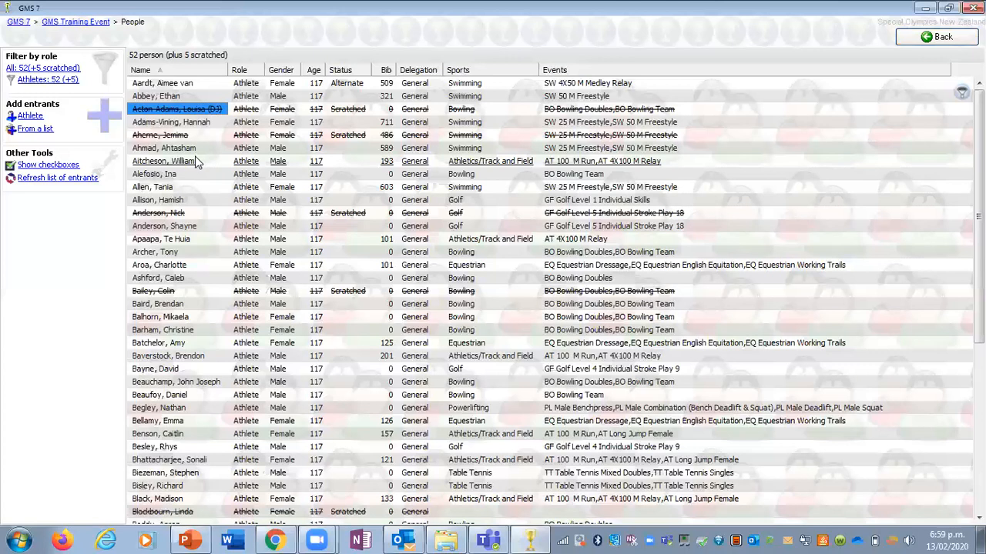
Step: Open the profile of the track and field athlete with bib 193, scratch only the AT 4X100 M Relay event, and save
mouse_move(196, 161)
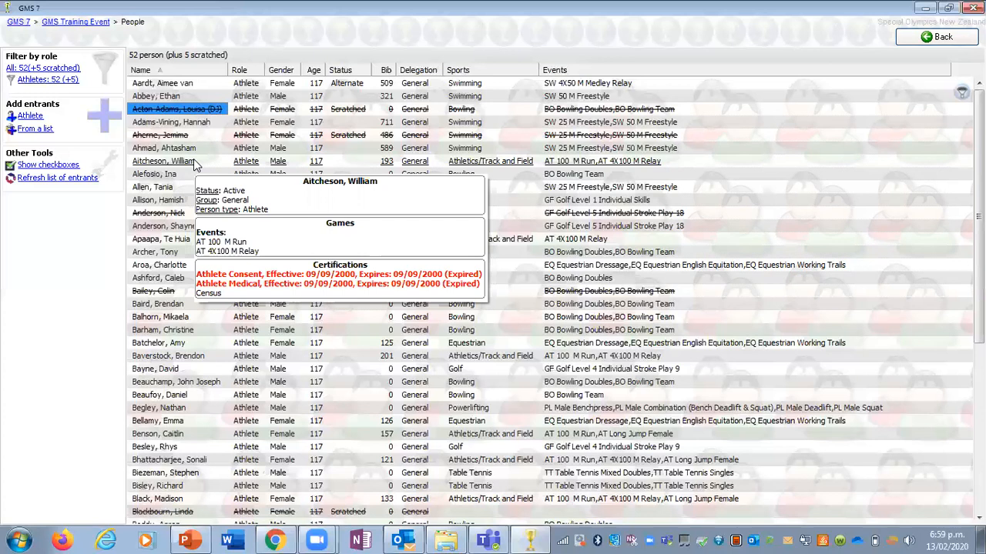
double_click(193, 162)
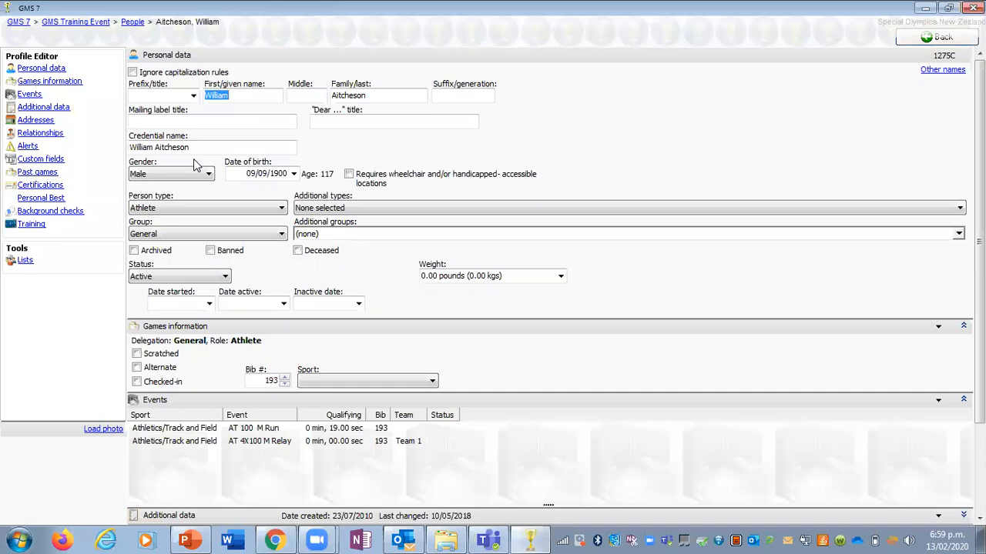
left_click(169, 446)
right_click(169, 445)
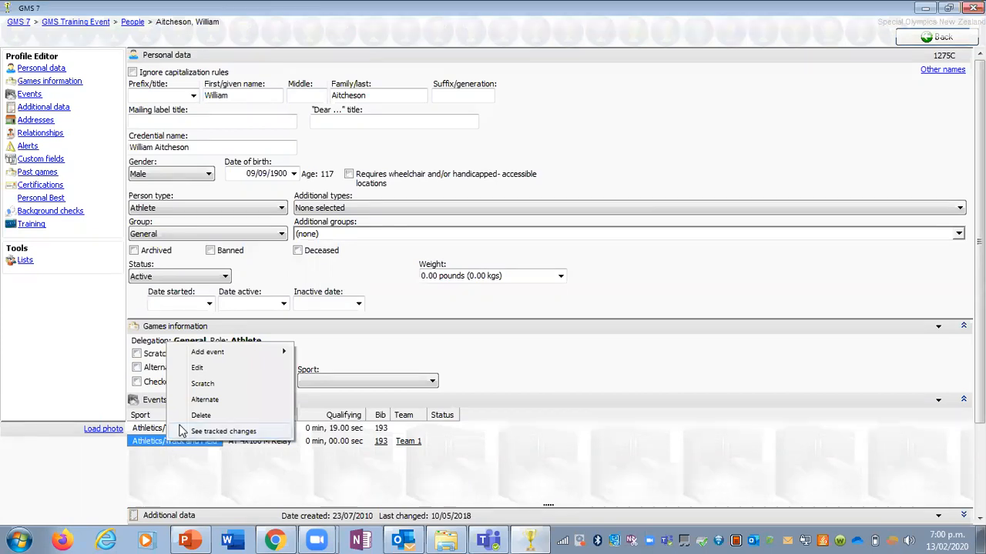
left_click(203, 383)
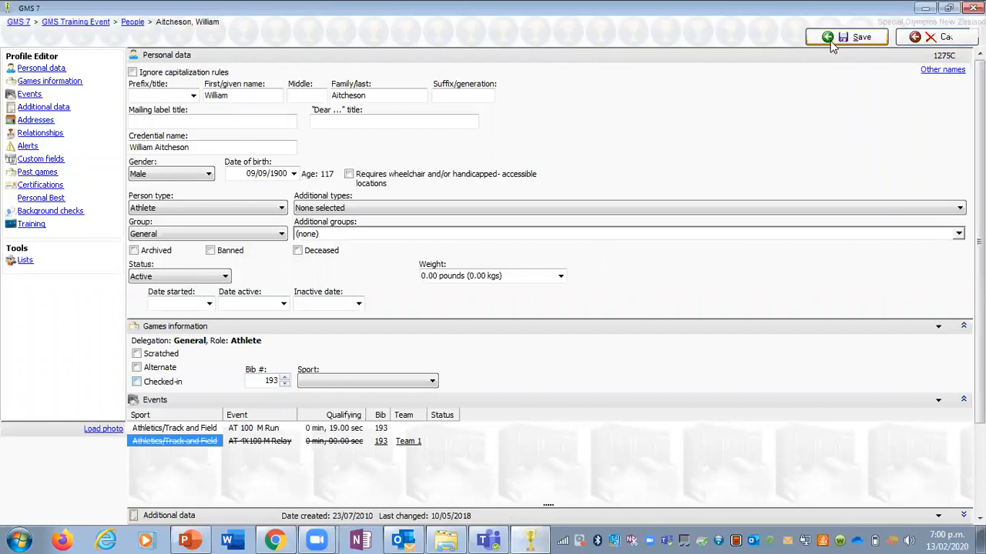
left_click(834, 37)
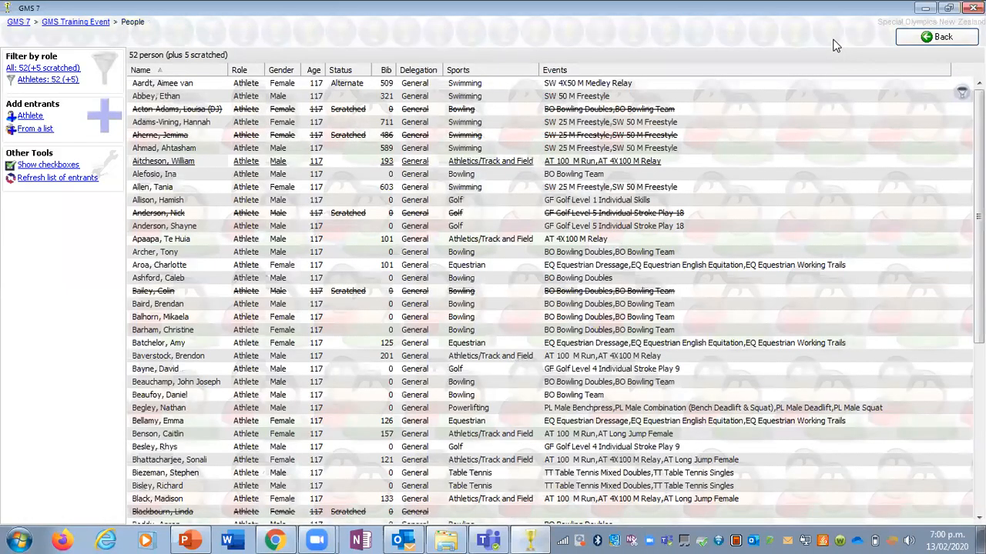
Step: Open the profile of the alternate swimmer with bib 509 and add the Athletics/Track and Field event AT 4X100 M Relay
left_click(593, 85)
double_click(593, 85)
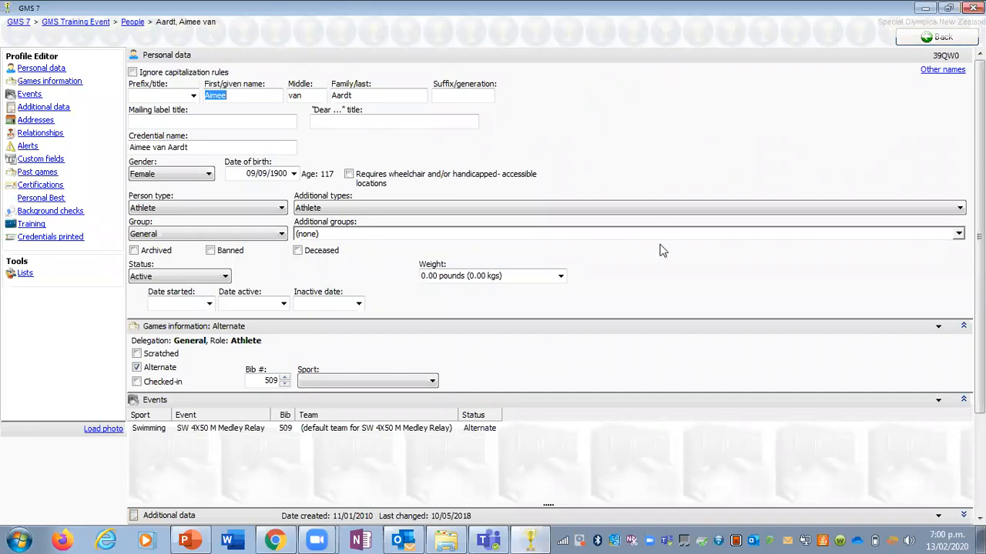
right_click(178, 461)
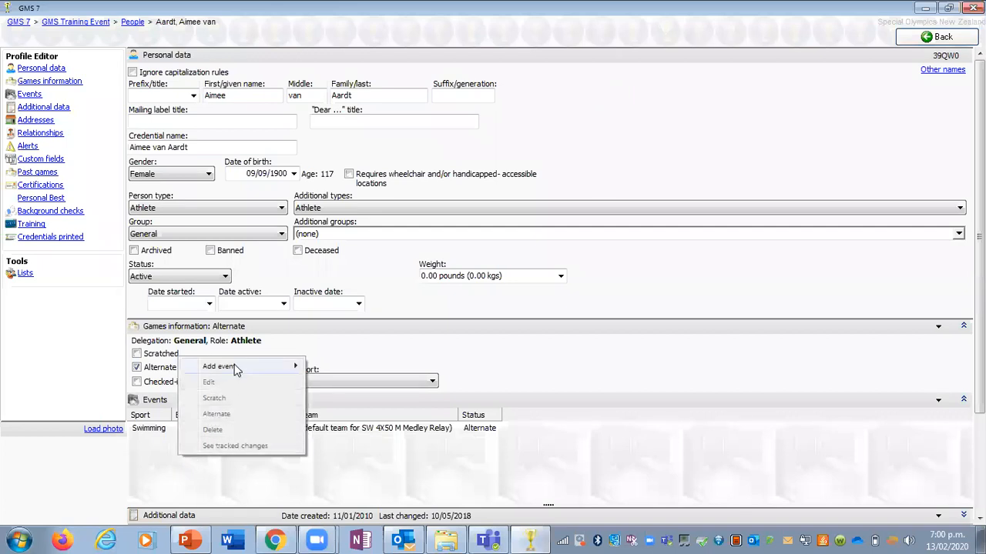
mouse_move(235, 370)
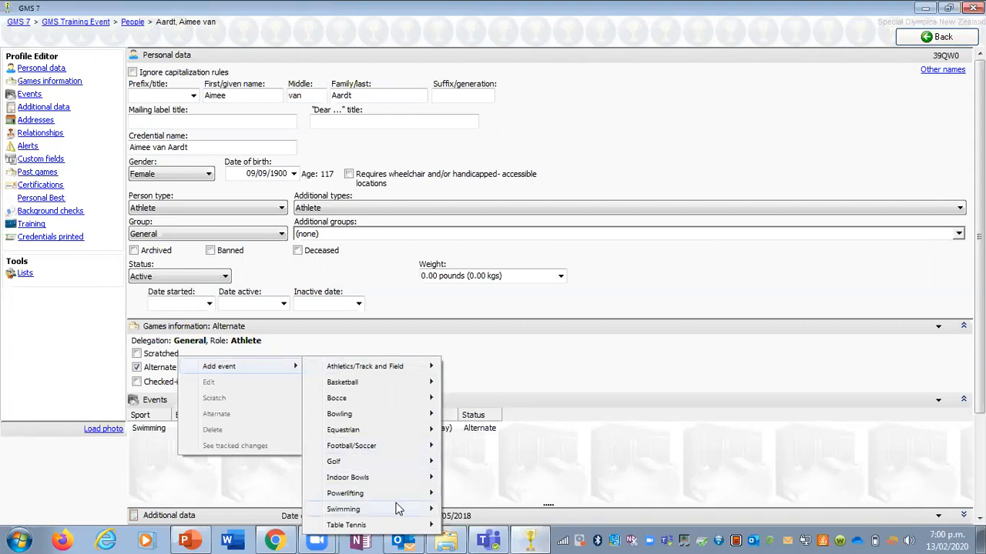
mouse_move(398, 509)
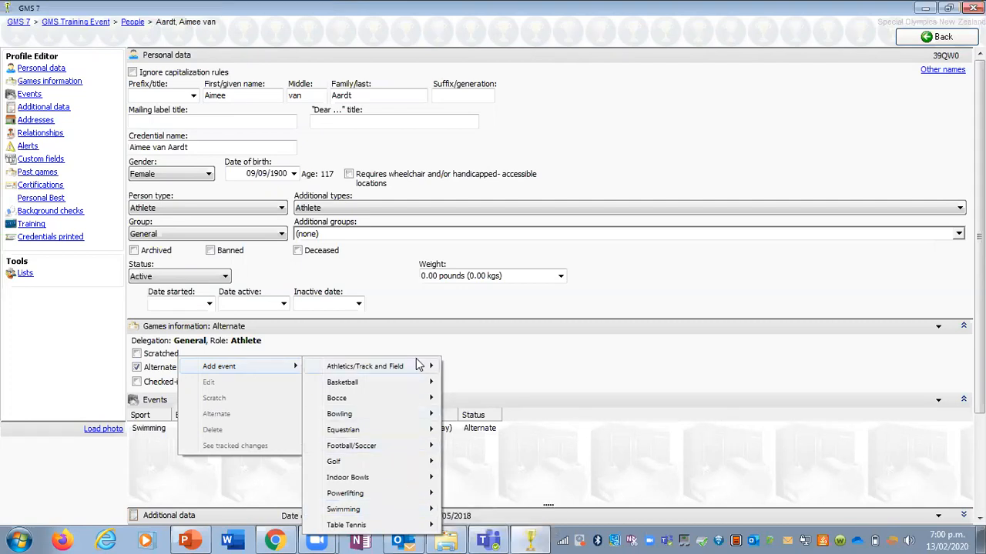
mouse_move(418, 364)
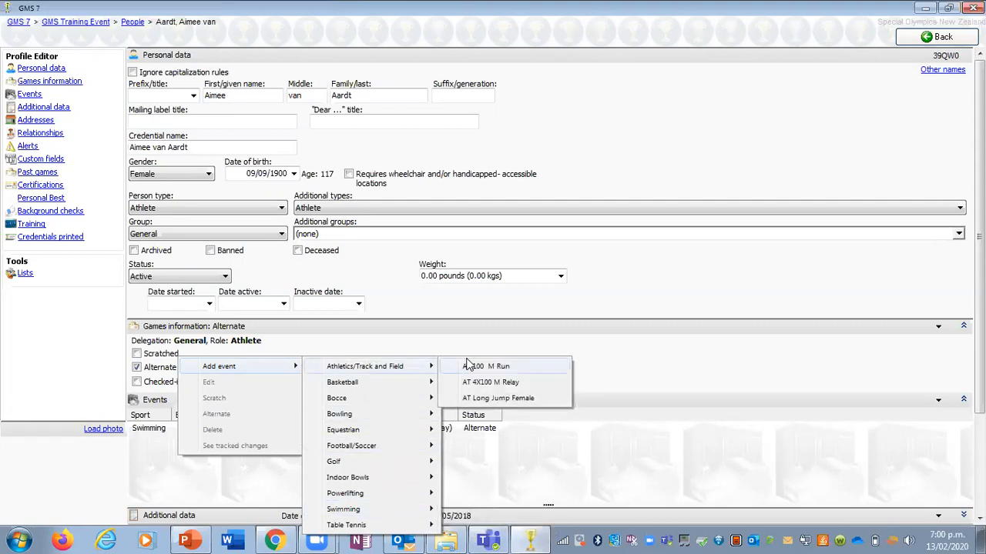
left_click(549, 385)
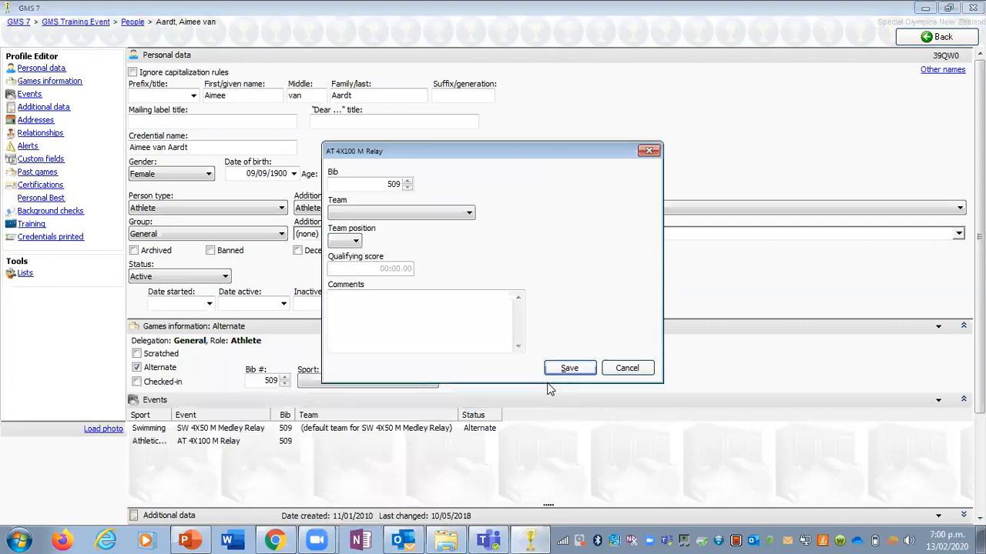
Step: Assign the new relay entry to Team 1 in team position 1 and save the entry
left_click(469, 214)
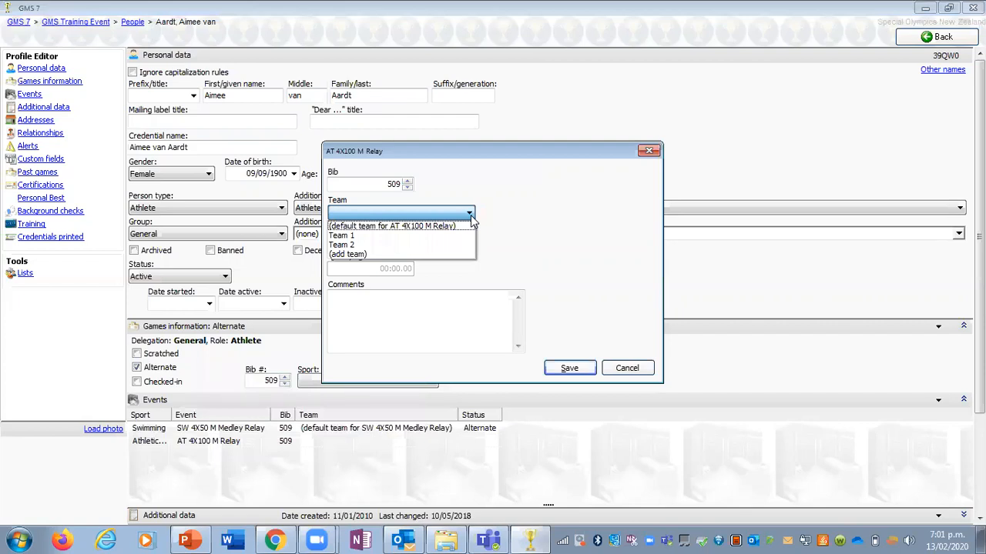
left_click(356, 237)
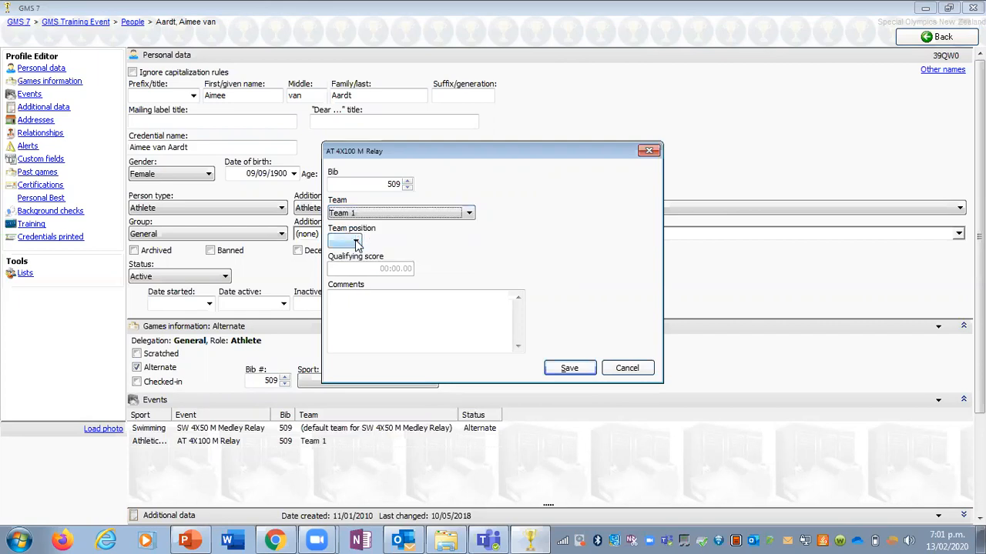
left_click(356, 243)
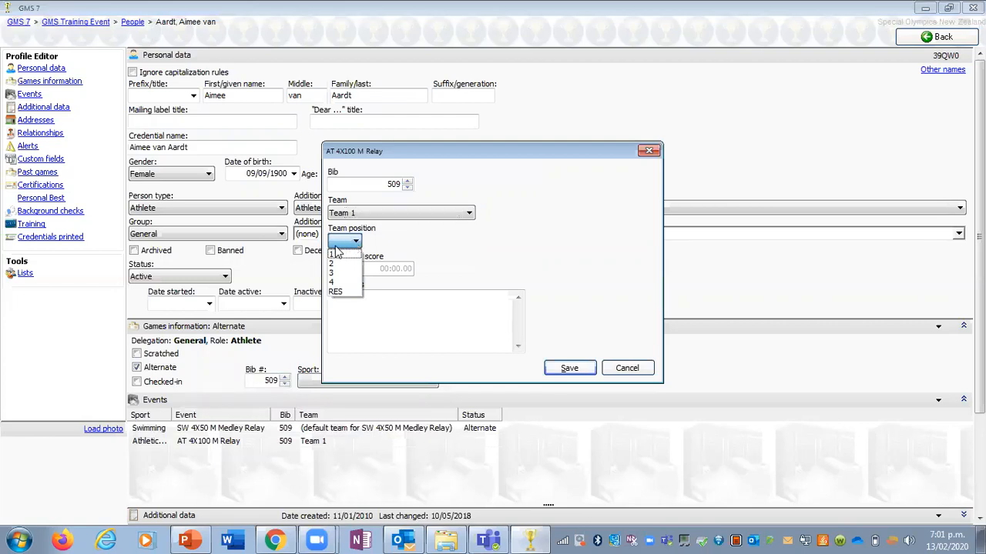
left_click(334, 257)
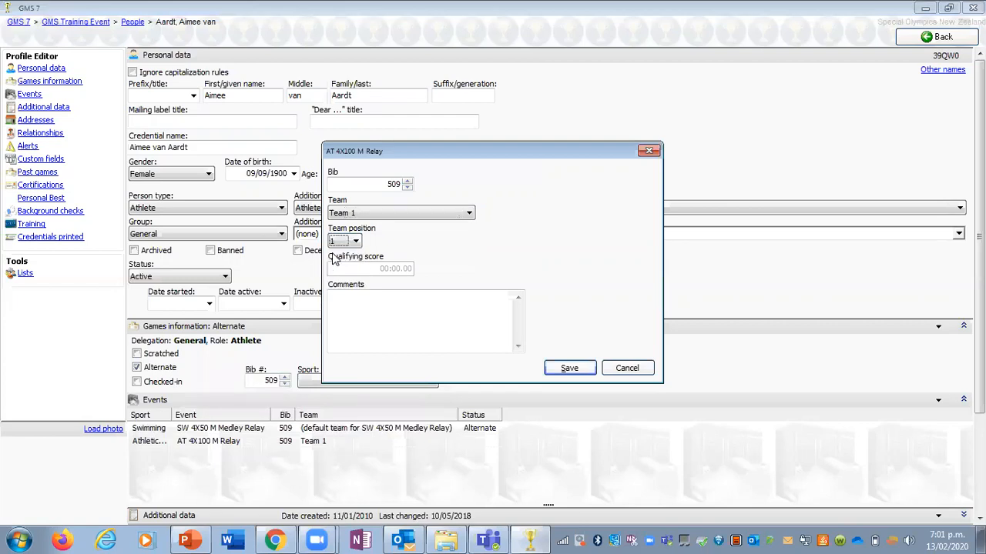
left_click(568, 371)
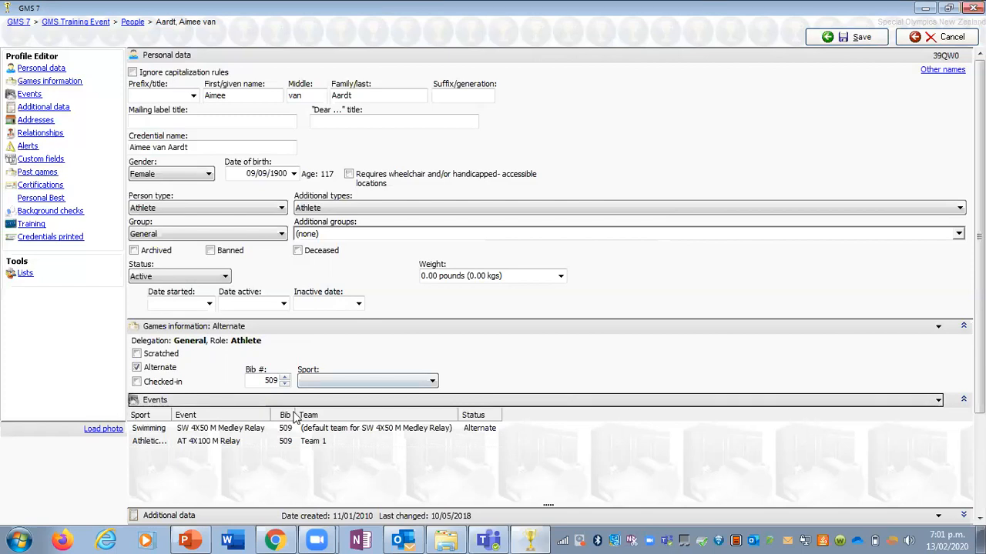
Step: Review the other available athletics events and the AT 4X100 M Relay entry's details, and save the athlete's profile
right_click(216, 463)
mouse_move(299, 377)
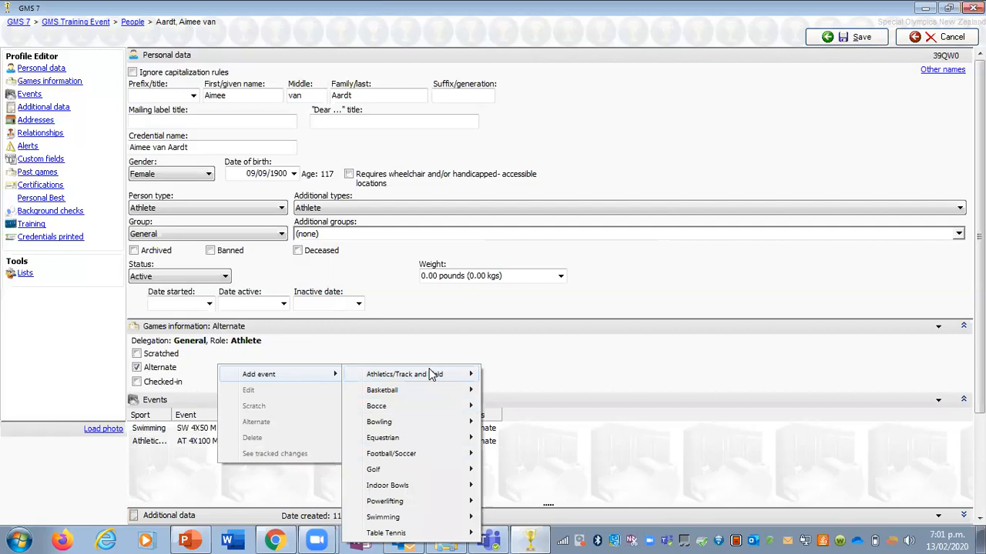
mouse_move(433, 374)
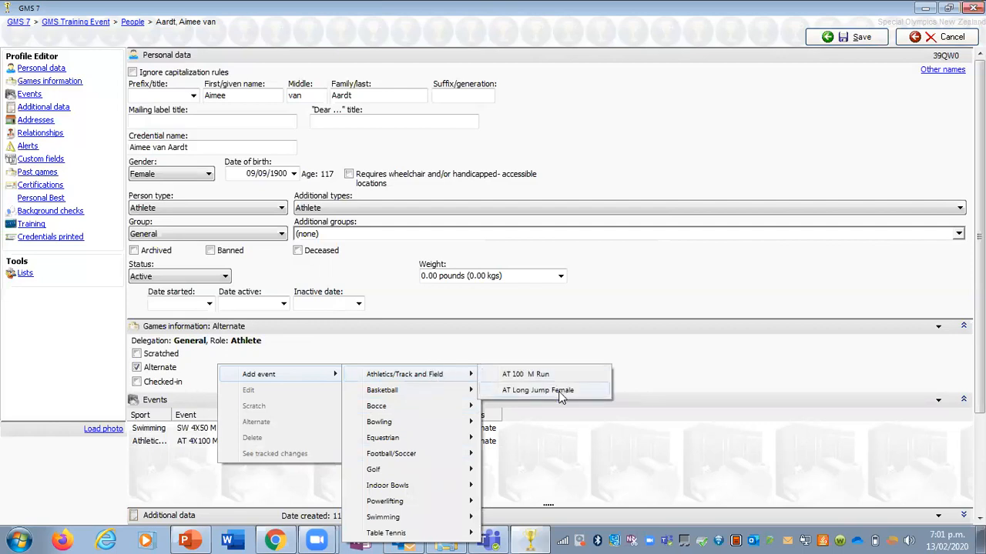
double_click(575, 445)
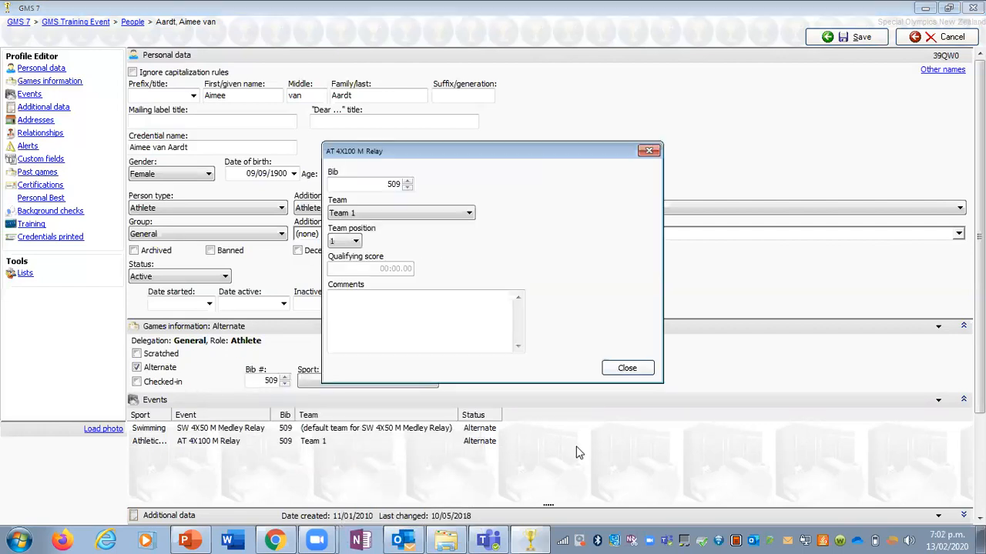
left_click(629, 375)
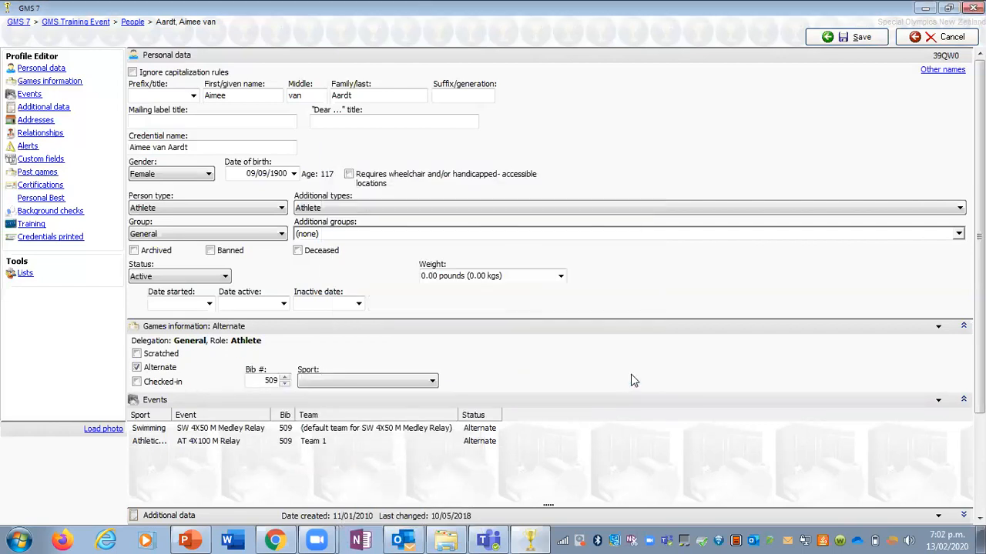
left_click(819, 44)
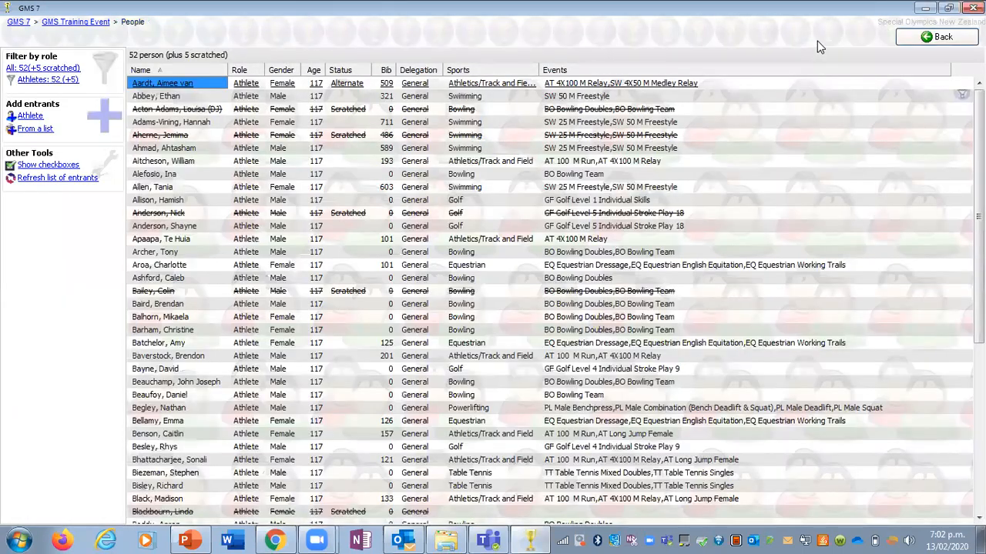
Step: Expand Athletics/Track and Field in the training event's events list and sort the events by a widened Event # column
left_click(911, 41)
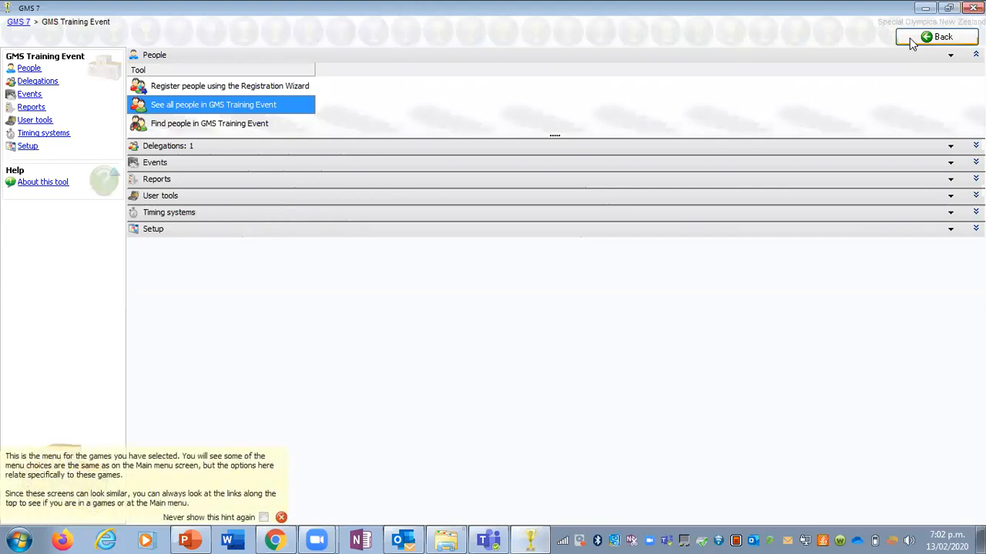
left_click(209, 144)
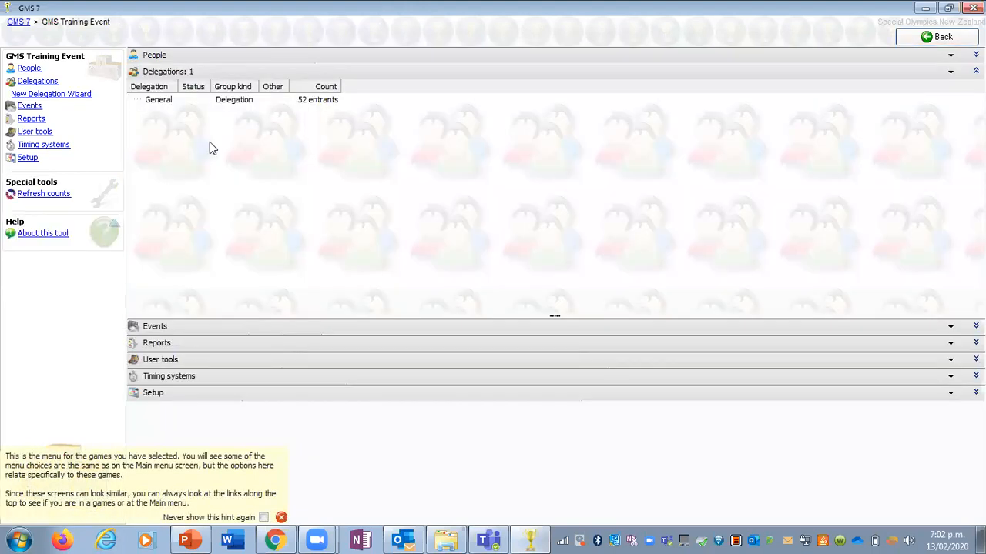
left_click(158, 330)
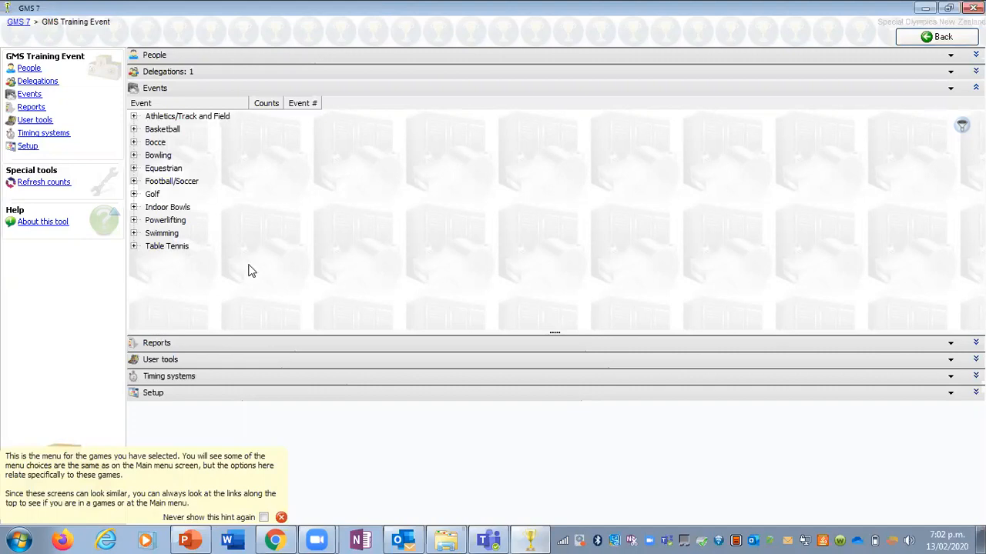
left_click(134, 117)
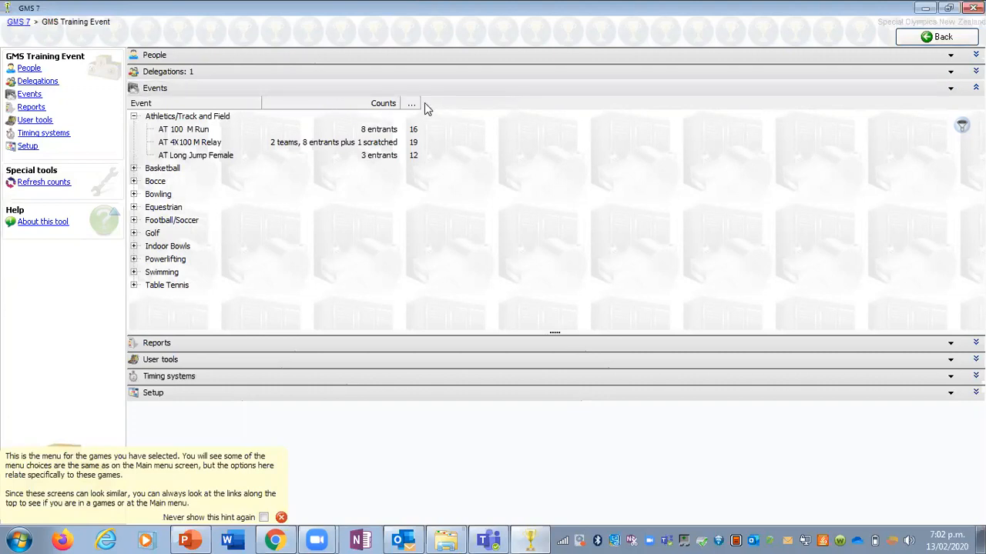
left_click_drag(419, 103, 464, 108)
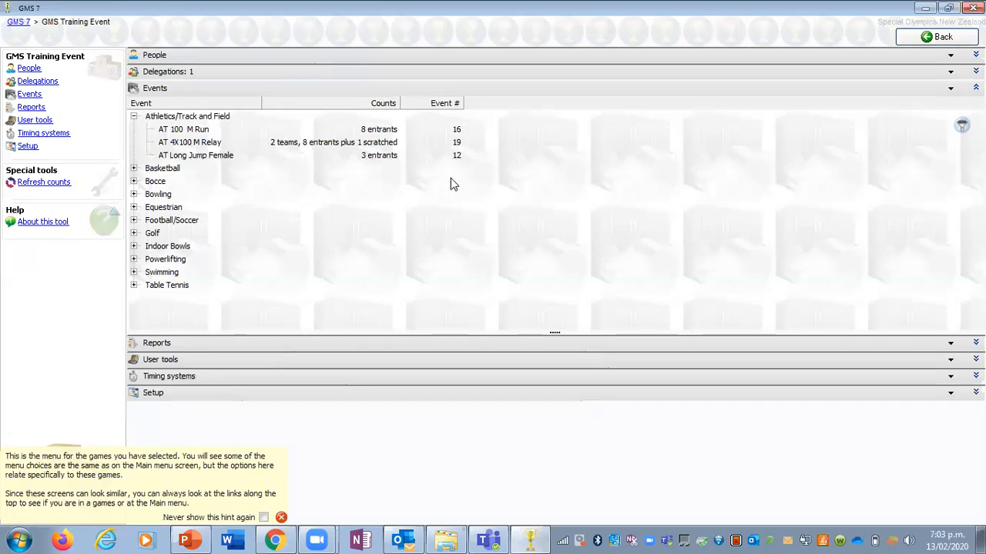
left_click(424, 101)
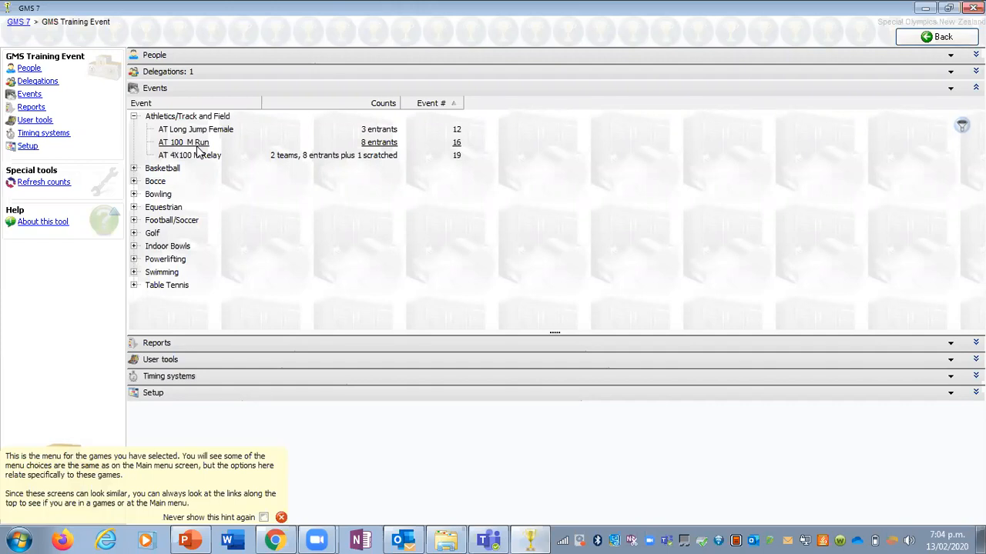
Step: Open results entry for AT 100 M Run and change the F1 final division's status to Finished - unofficial
left_click(197, 145)
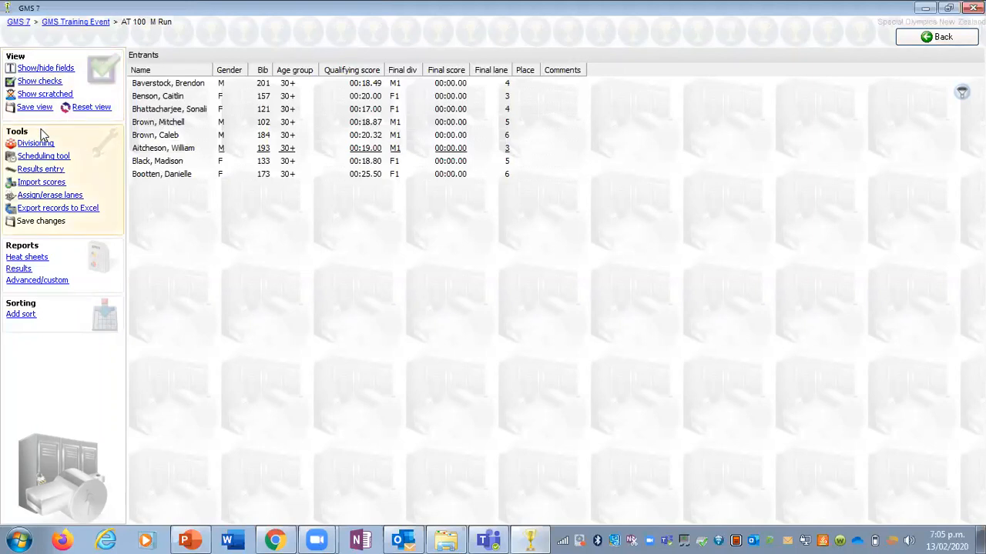
left_click(49, 171)
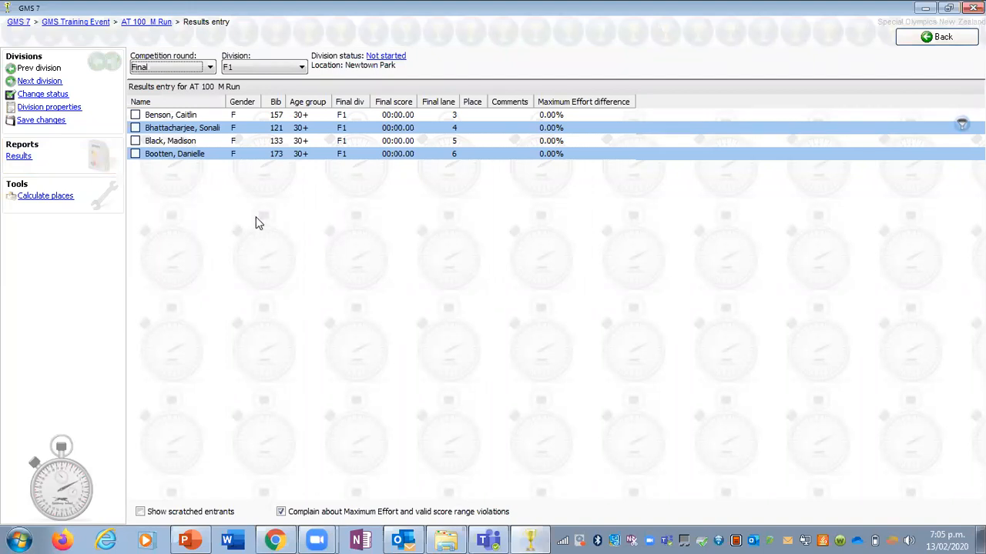
left_click(390, 58)
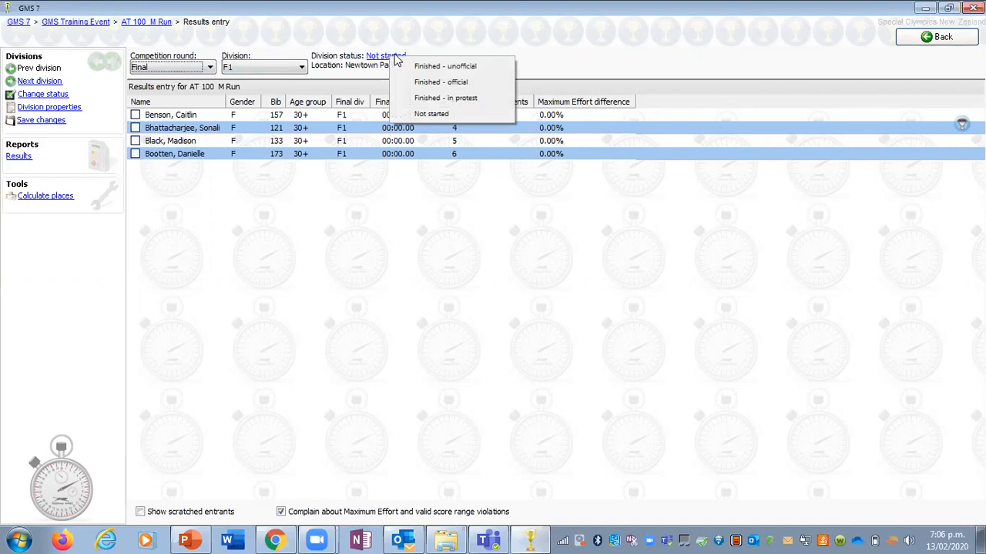
left_click(431, 66)
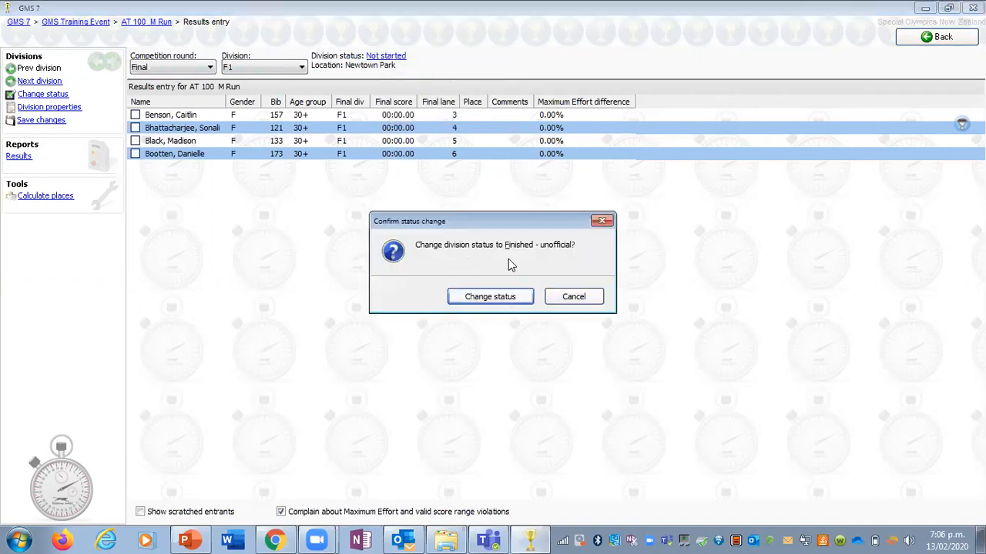
left_click(506, 297)
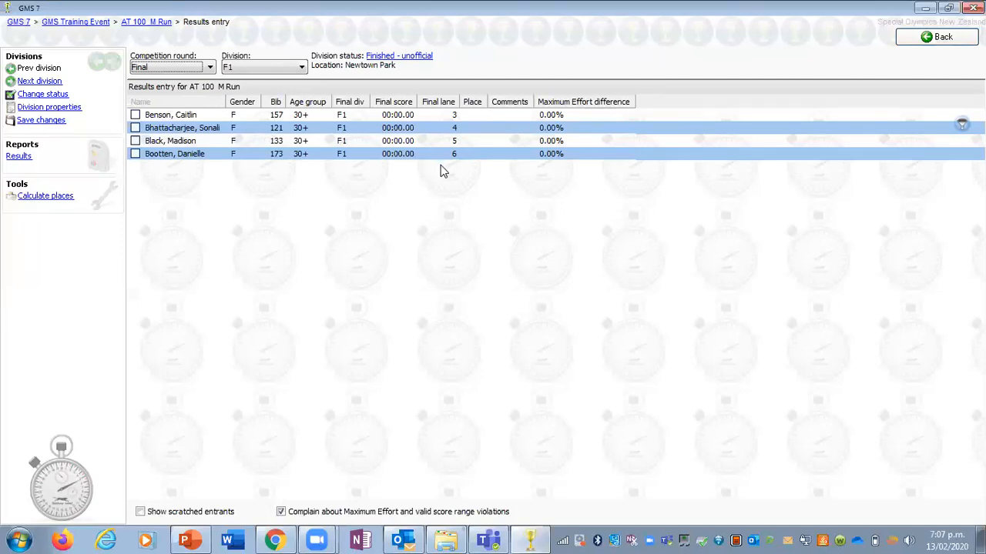
Step: Try ordering the F1 entrants by bib and by name, and sort them by final lane
left_click(441, 104)
left_click(273, 102)
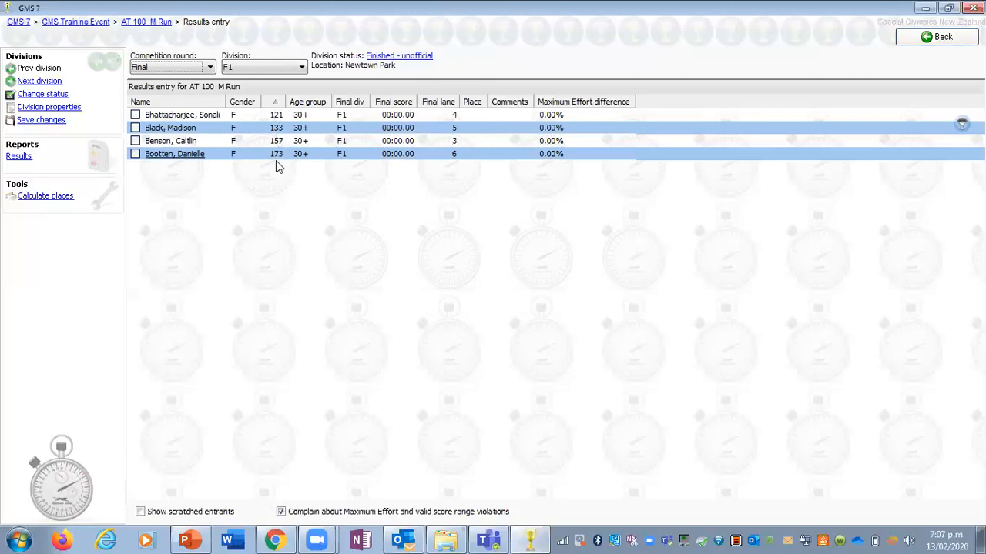
left_click(170, 104)
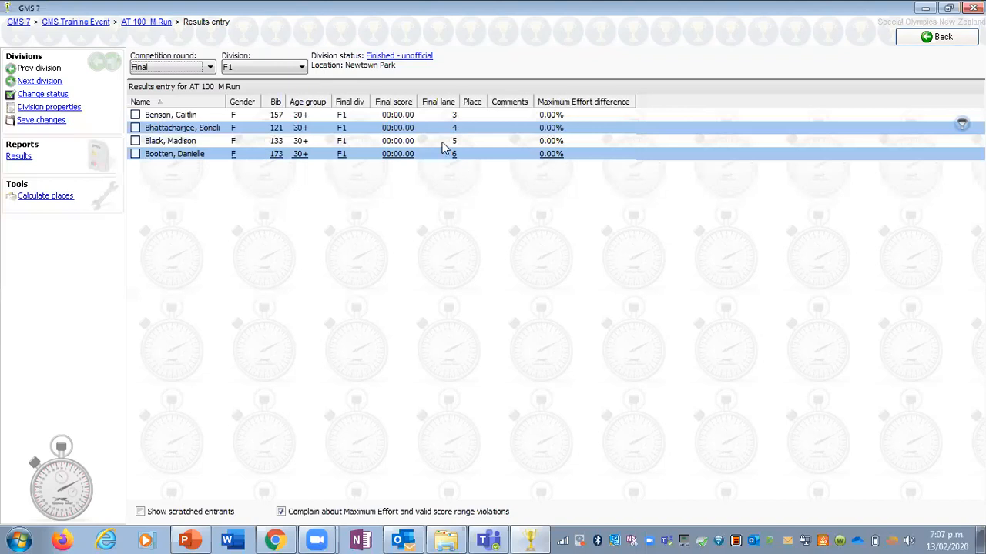
left_click(444, 103)
Step: Enter F1 final scores of 53.00 for the lane 3 runner and 45.00 for the lane 4 runner
left_click(409, 115)
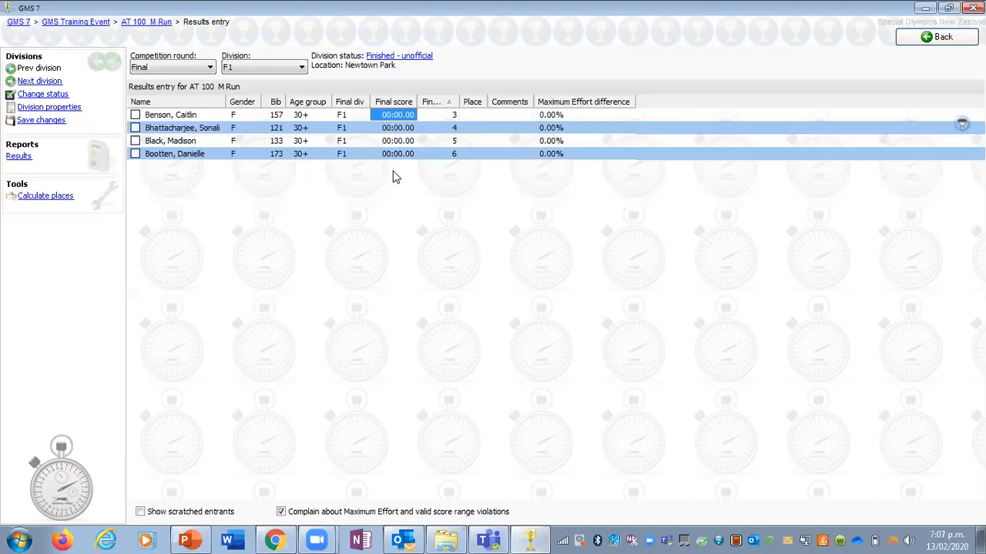
key("Down")
key("Down")
key("Down")
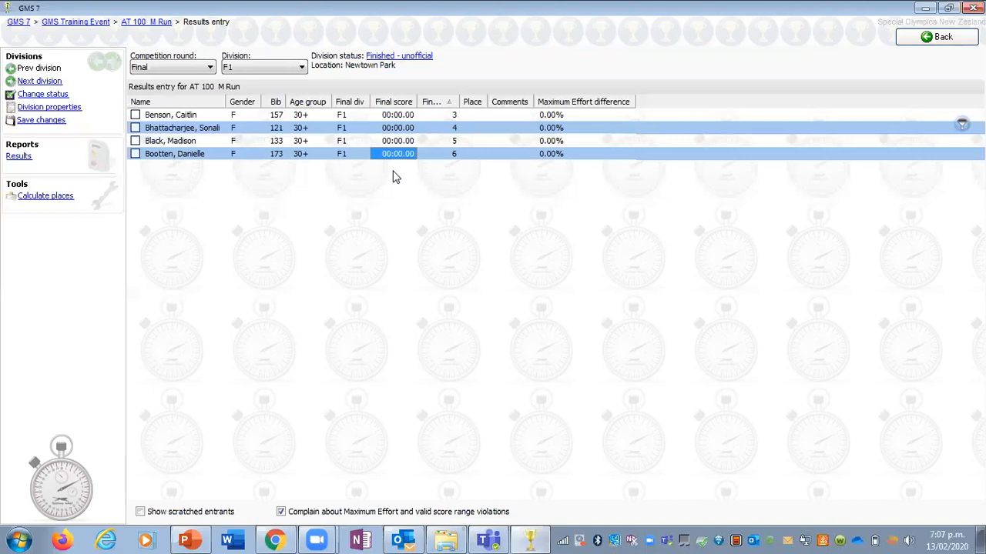
left_click(399, 117)
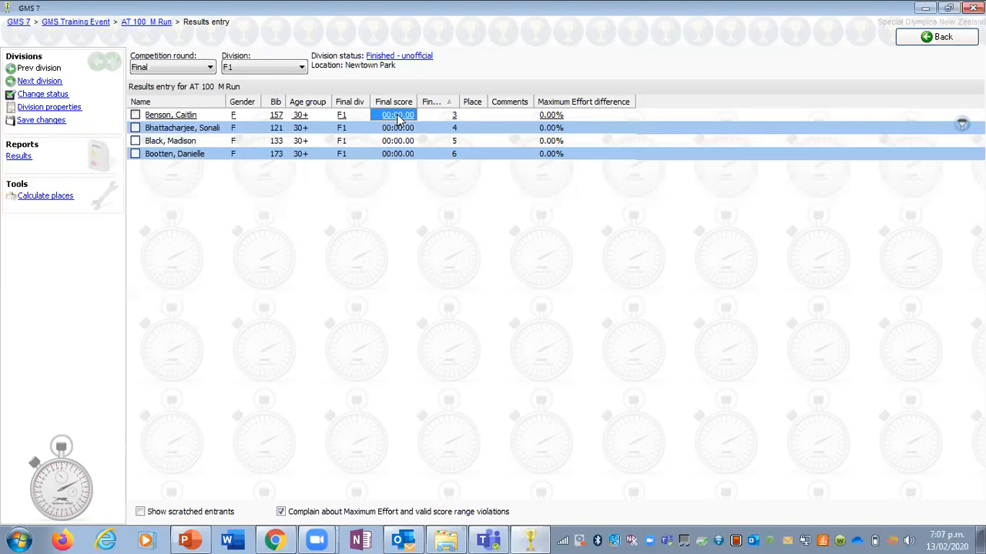
type("53.00")
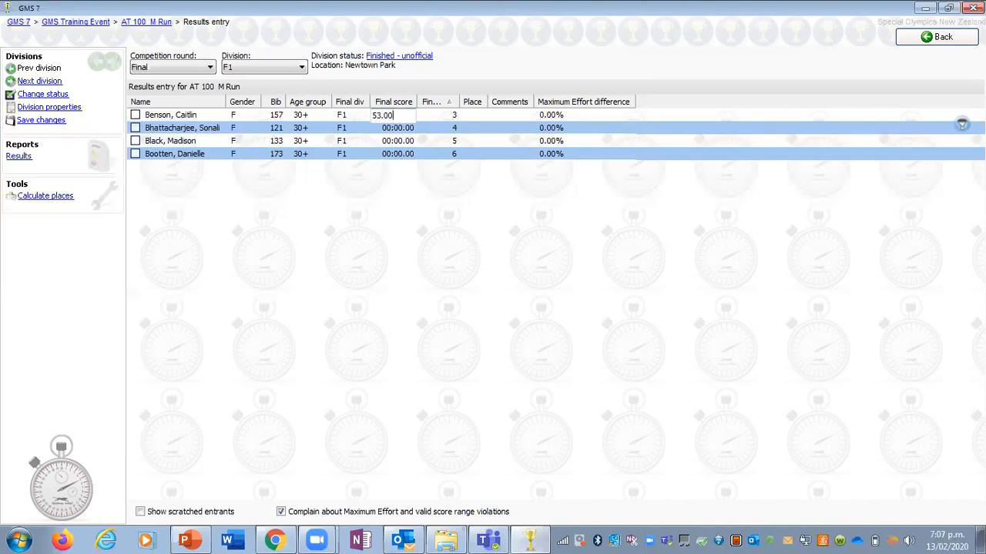
left_click(406, 190)
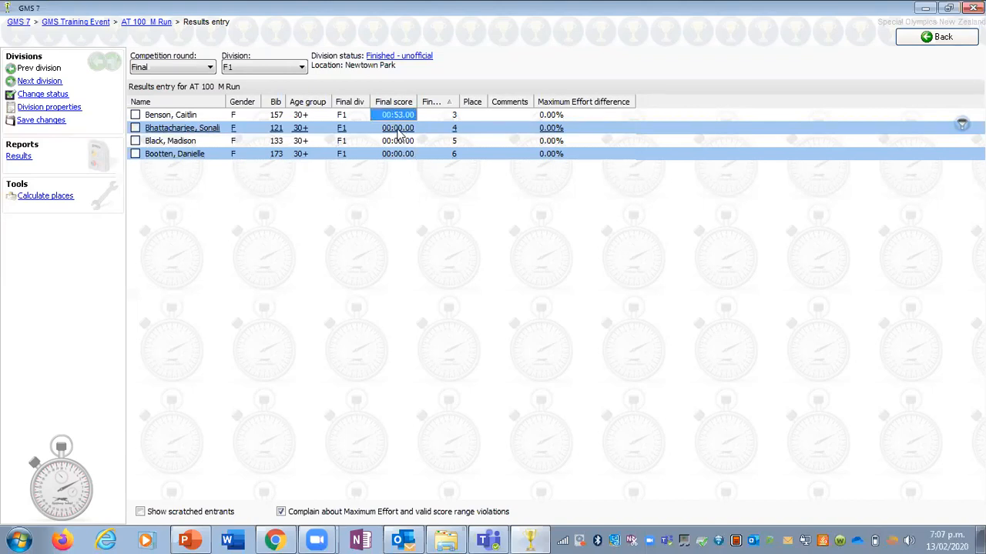
left_click(399, 129)
type("45.00")
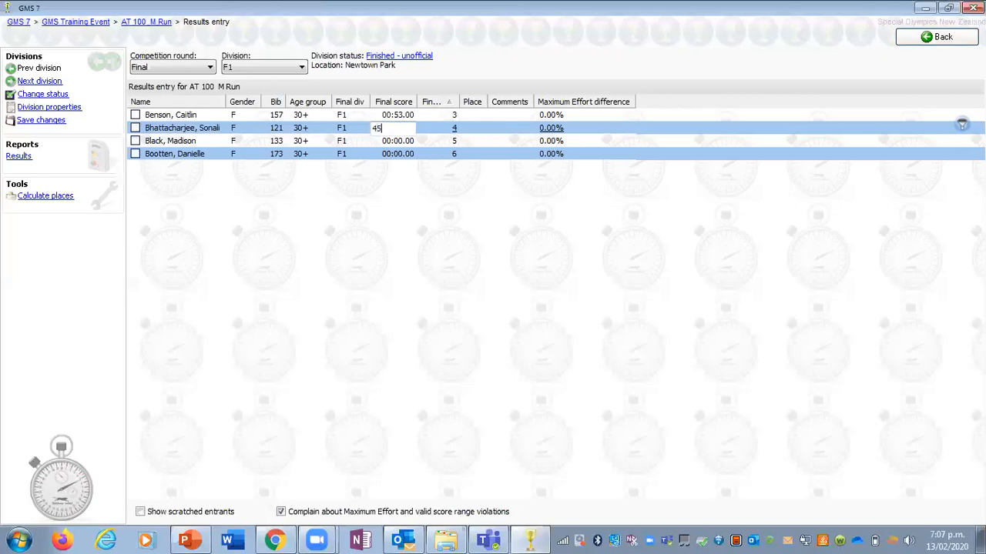
left_click(399, 180)
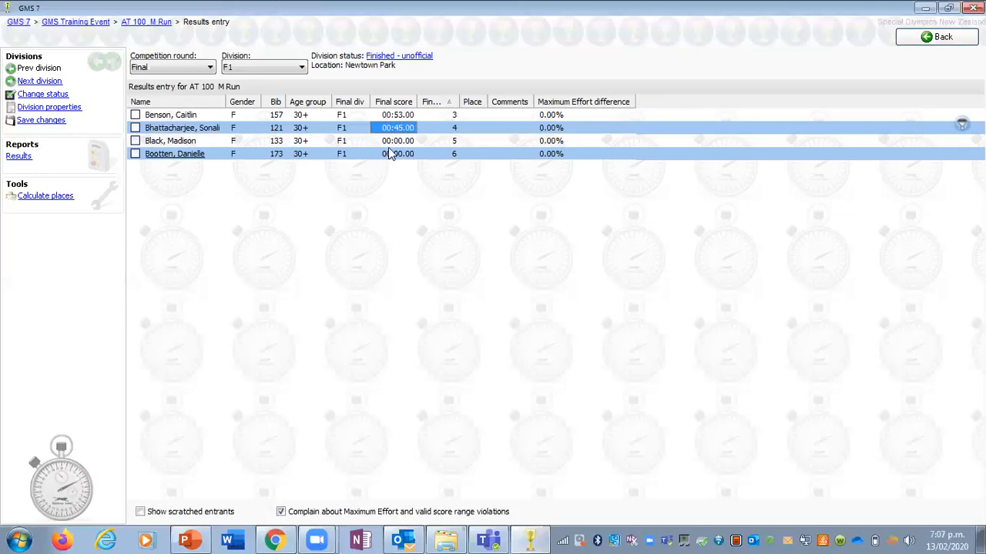
Step: Enter F1 final scores of 1.01.32 for the lane 5 runner and 30.00 for the lane 6 runner
left_click(390, 143)
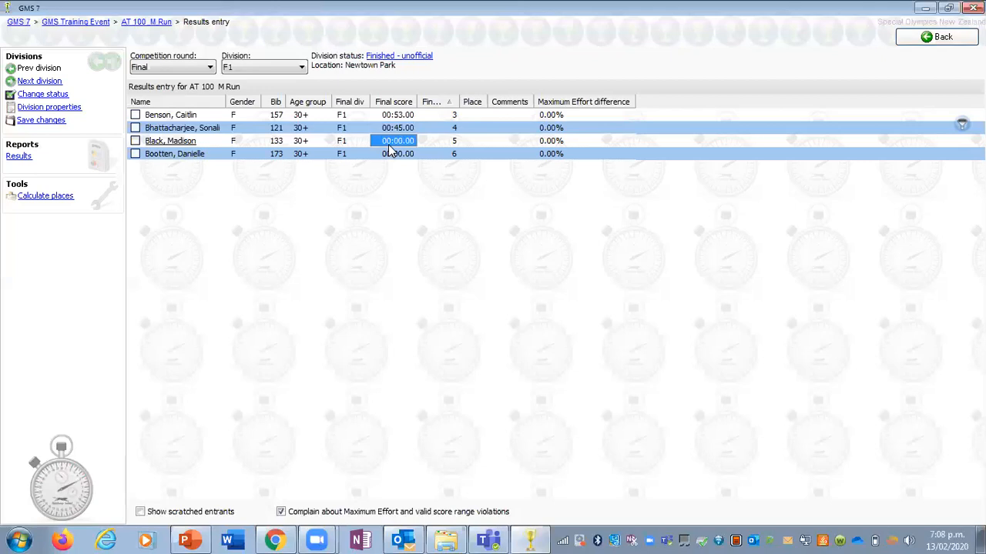
key("Tab")
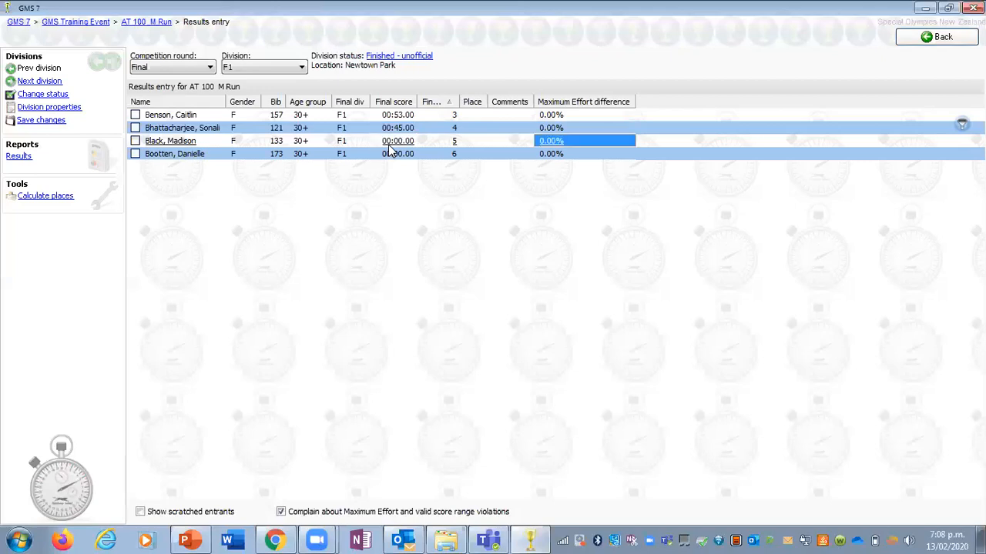
key("shift+Tab")
key("shift+Tab")
key("shift+Tab")
key("shift+Tab")
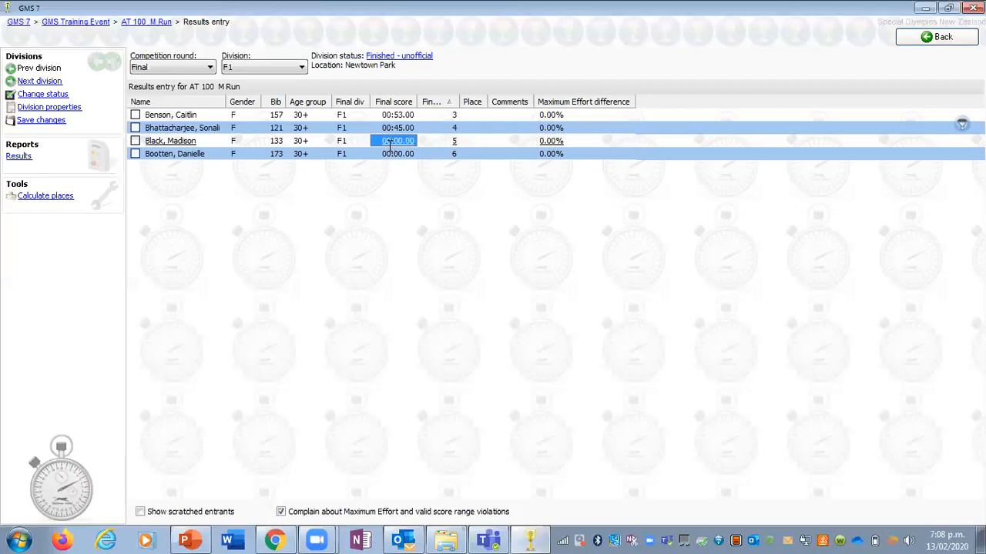
type("1.01.32")
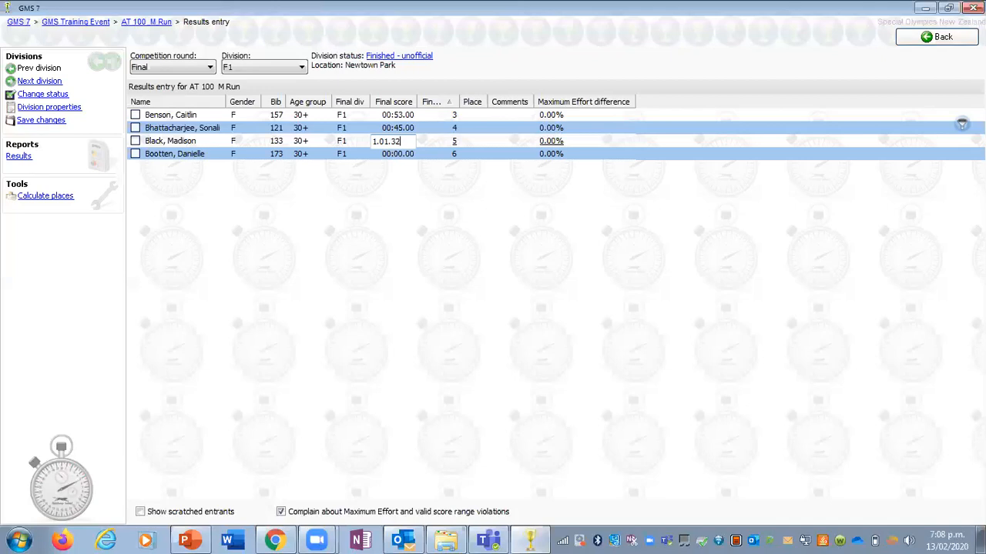
left_click(401, 158)
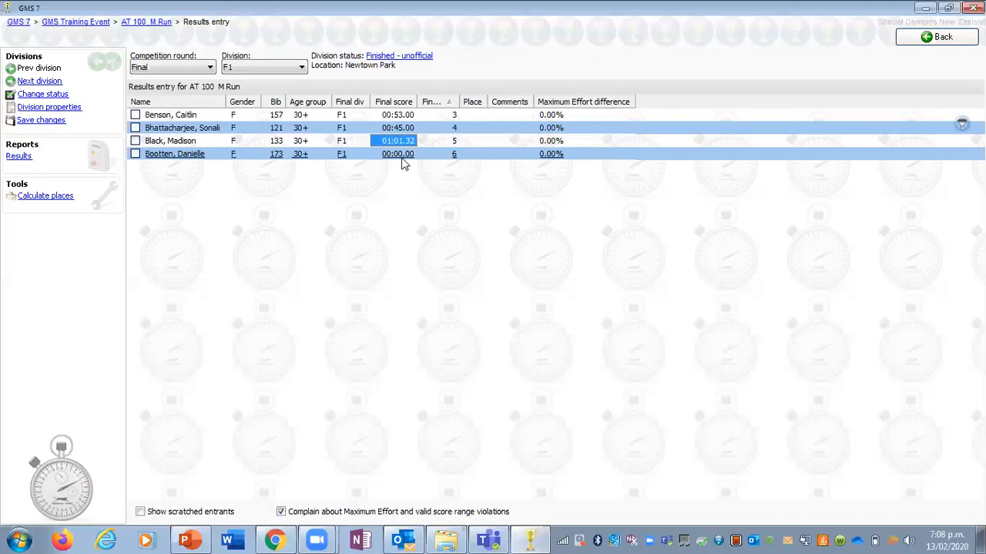
type("30.00")
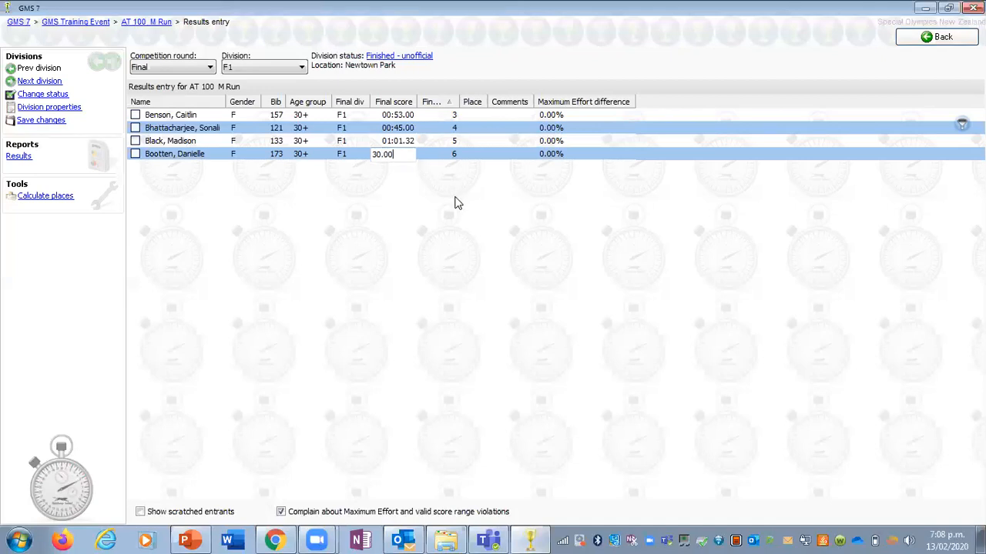
key("Return")
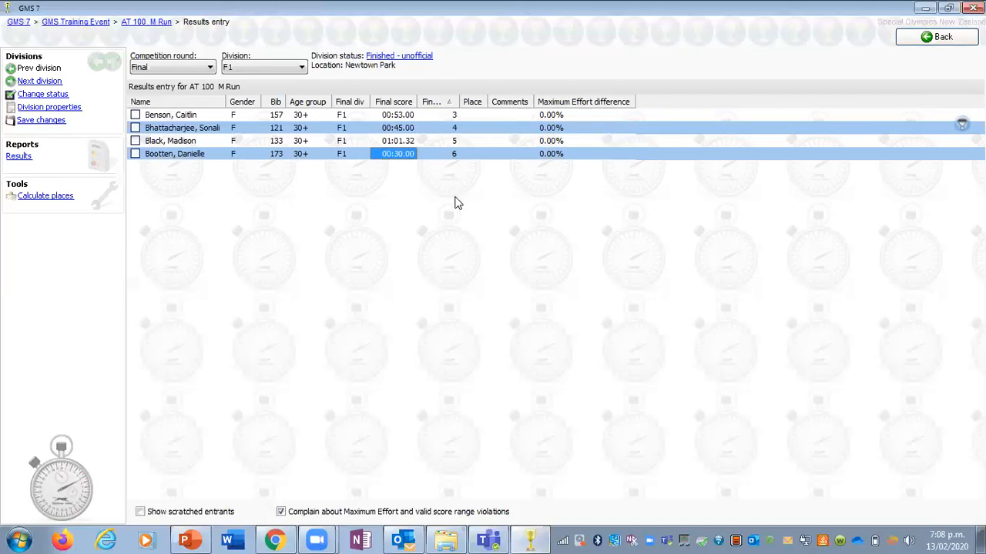
Step: Calculate the places for division F1 and sort its entrants by place
left_click(414, 141)
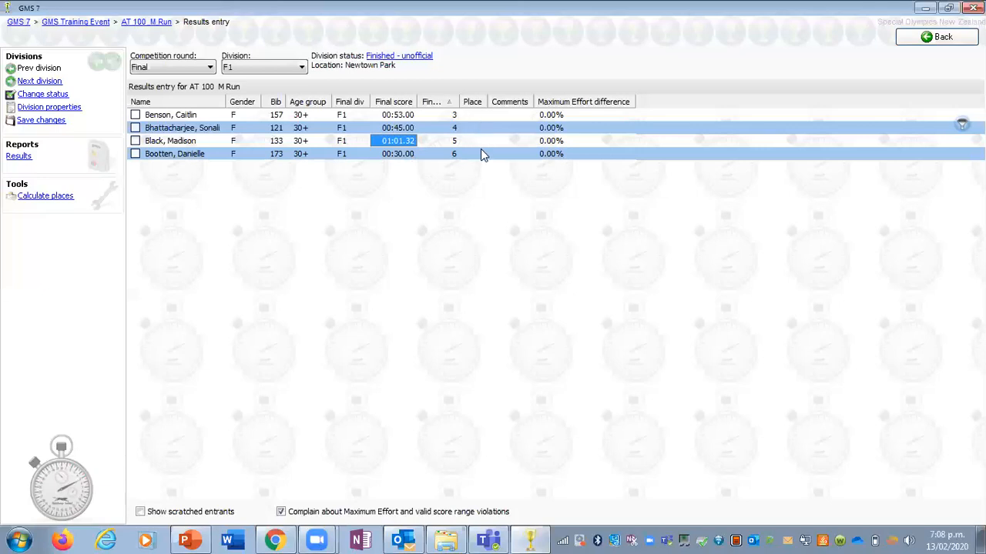
left_click(35, 198)
left_click(476, 103)
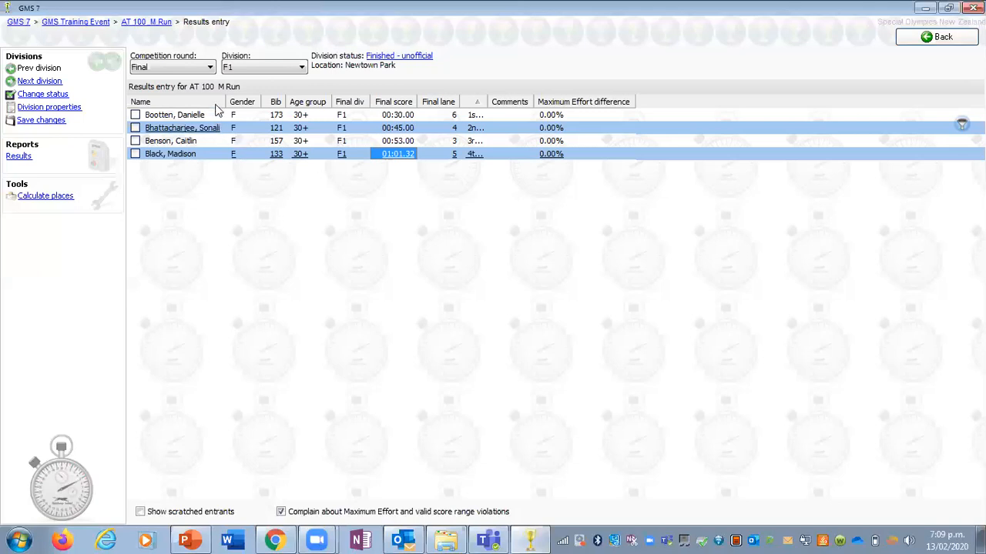
Step: Go to division M1 of the 100 M Run final and change its status to Finished - unofficial
left_click(248, 67)
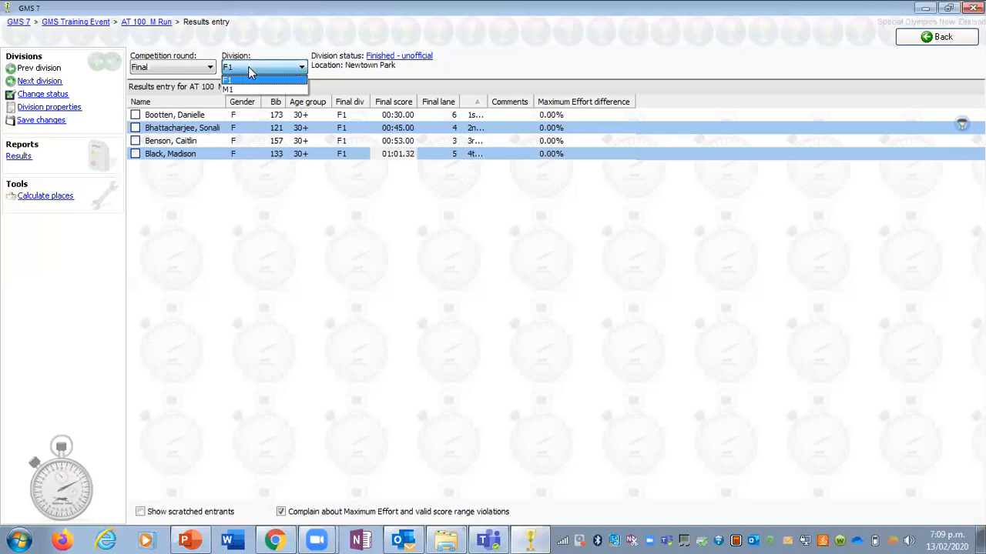
left_click(304, 259)
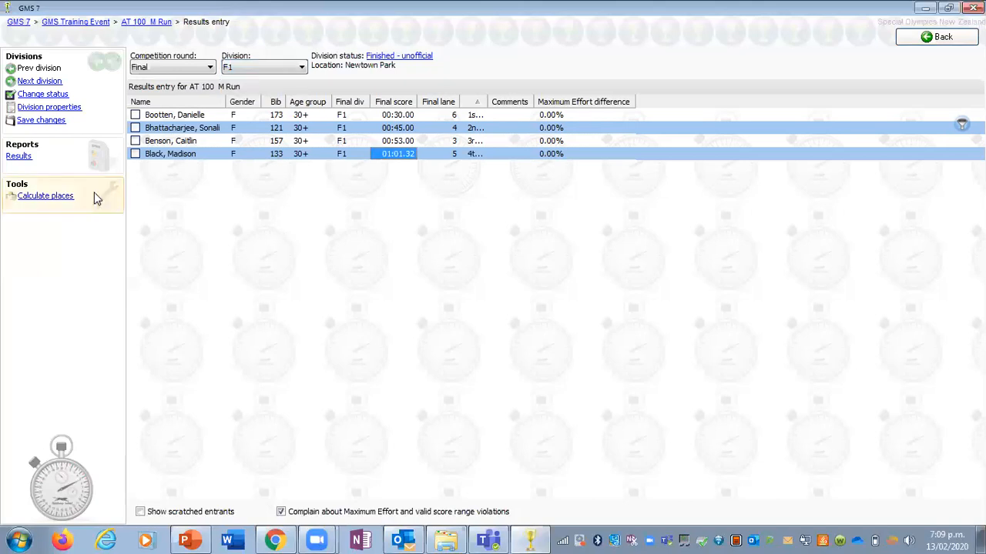
left_click(31, 81)
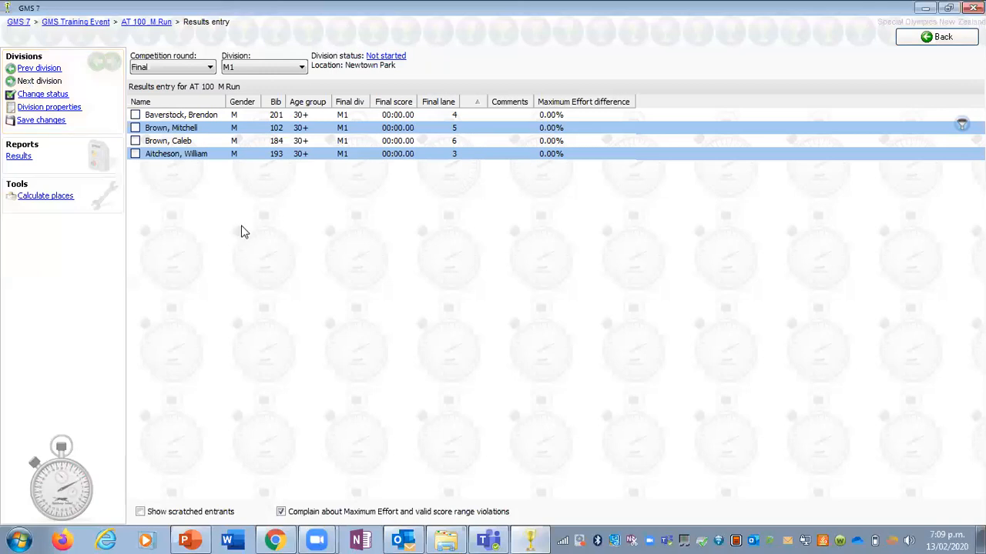
left_click(395, 58)
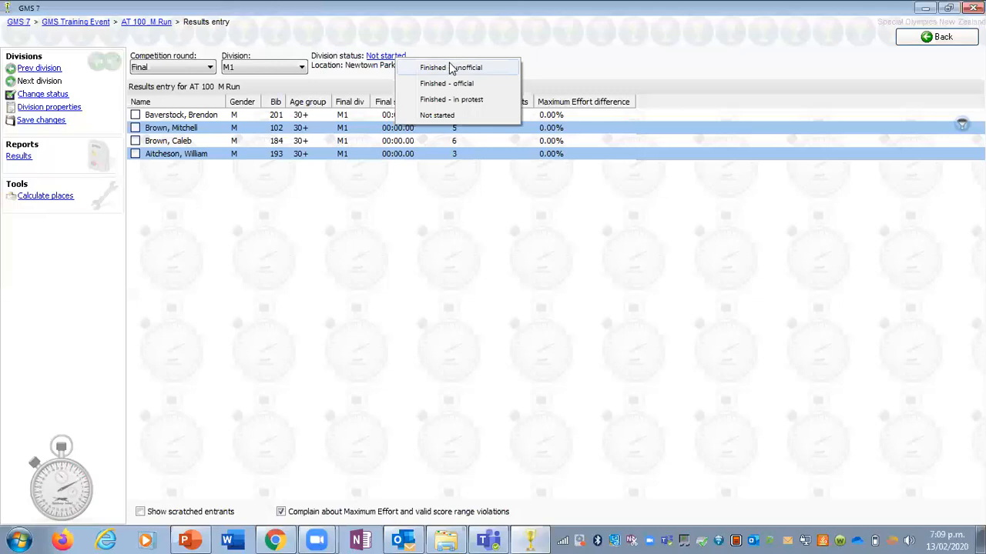
left_click(451, 67)
left_click(512, 297)
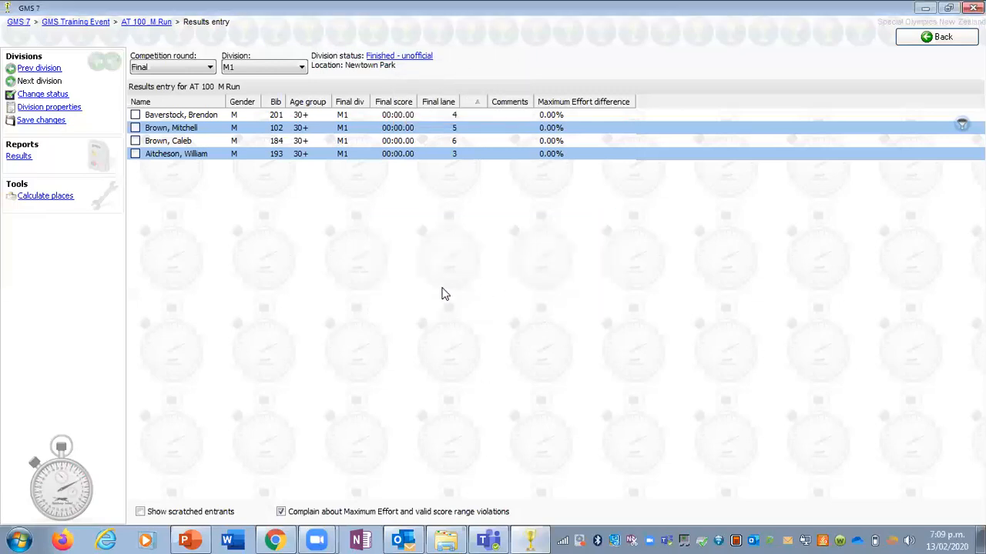
Step: Sort the M1 entrants by lane and enter final scores of 48.00 for lane 3 and 1.00.00 for lane 4
left_click(435, 106)
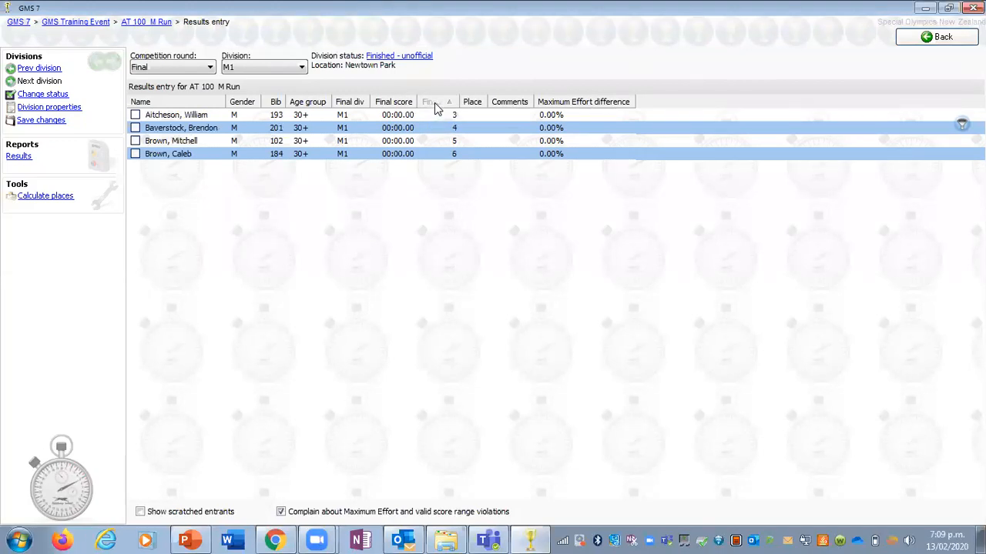
left_click(394, 117)
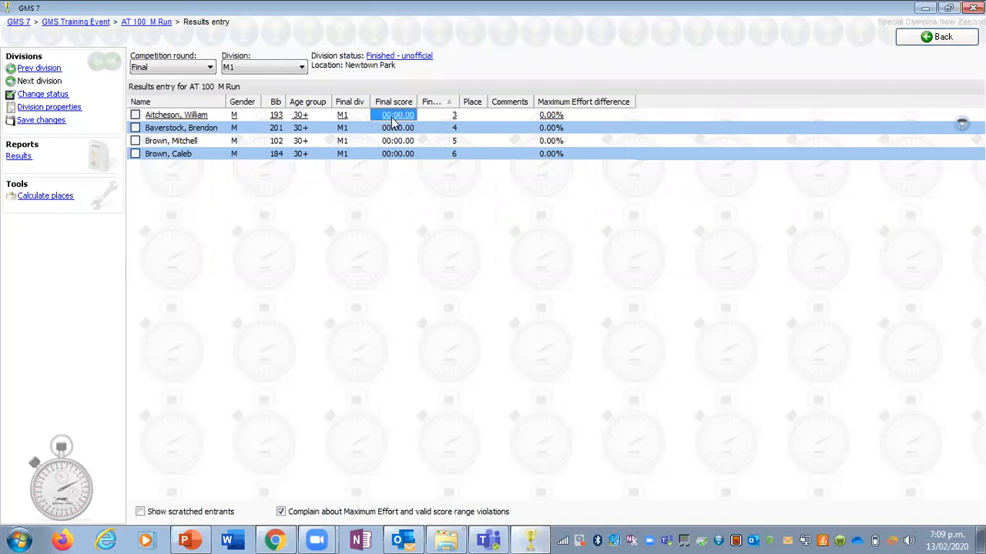
type("48.00")
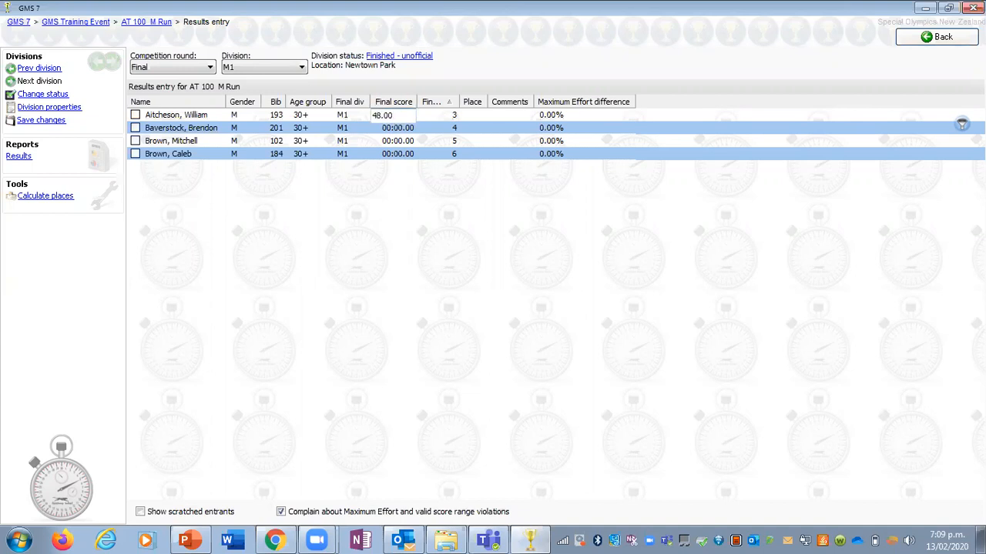
key("Return")
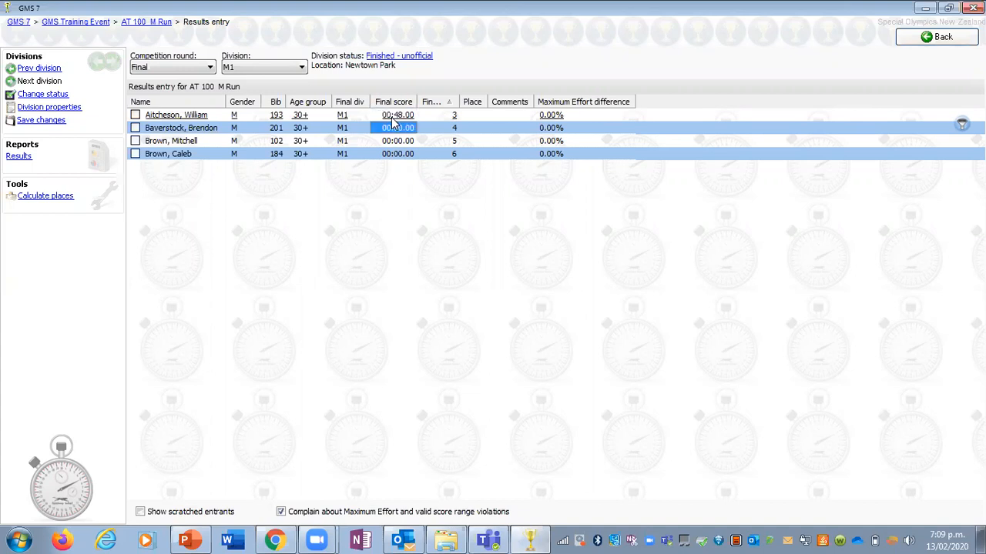
type("1.0")
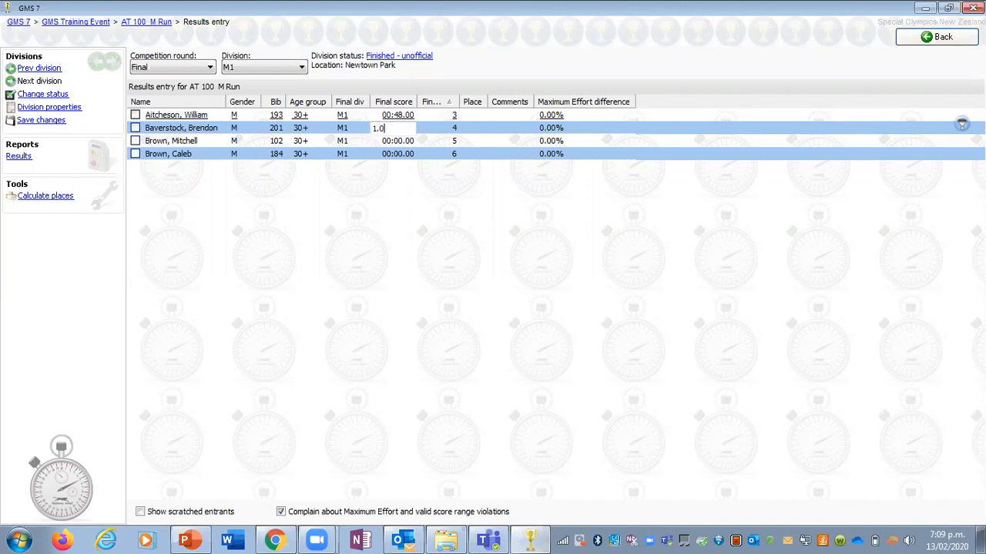
type("0.00")
key("Return")
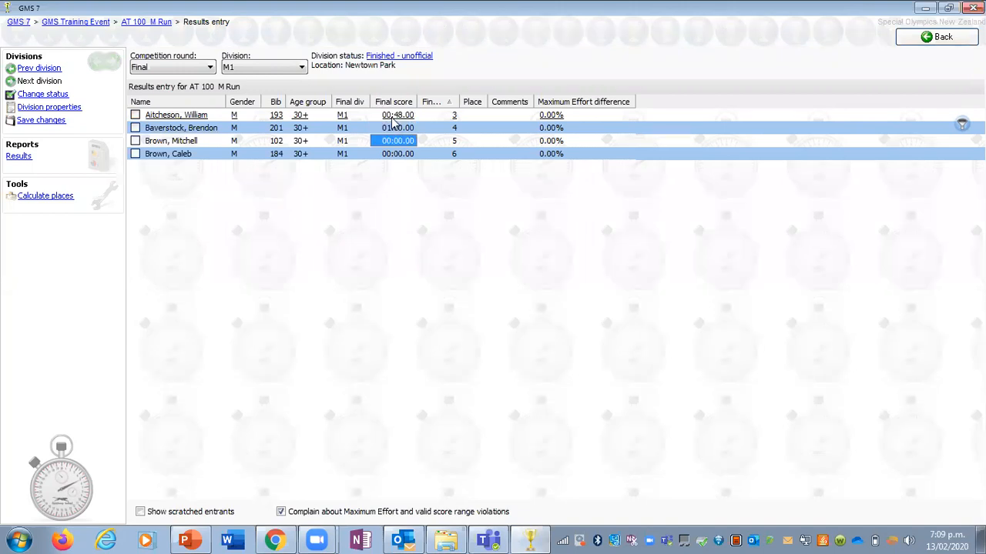
Step: Enter M1 final scores of 1.32.00 for the lane 5 runner and 31.00 for the lane 6 runner
type("1")
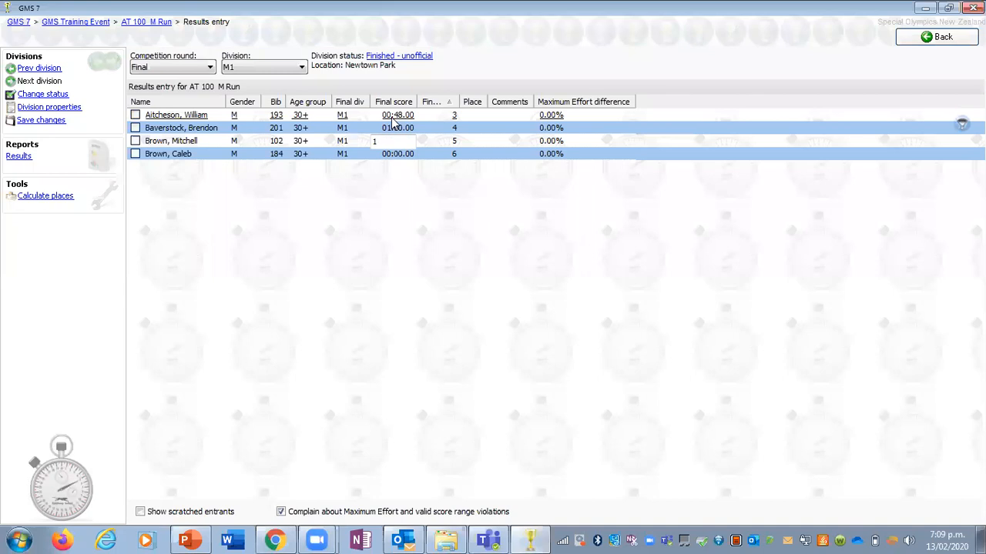
type(".32.00")
key("Return")
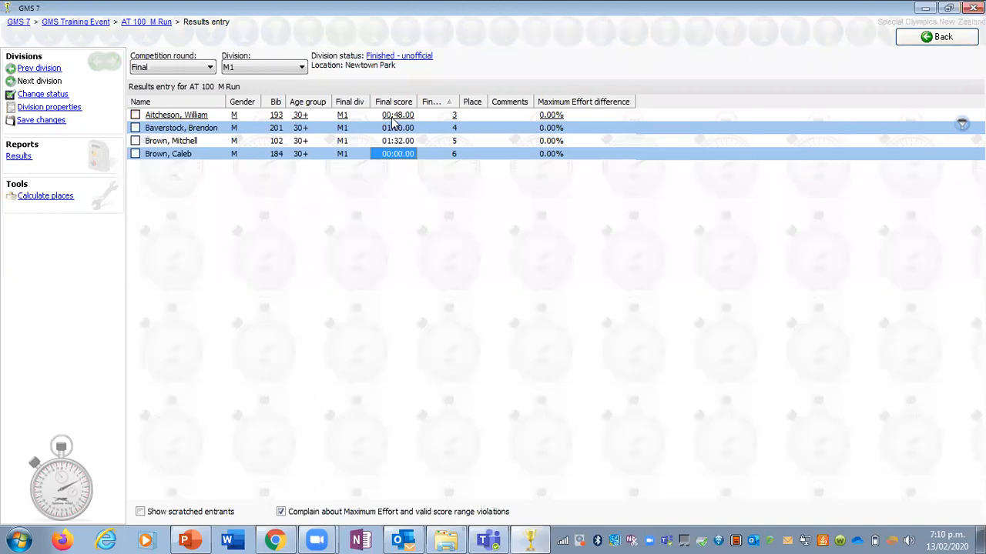
type("31.00")
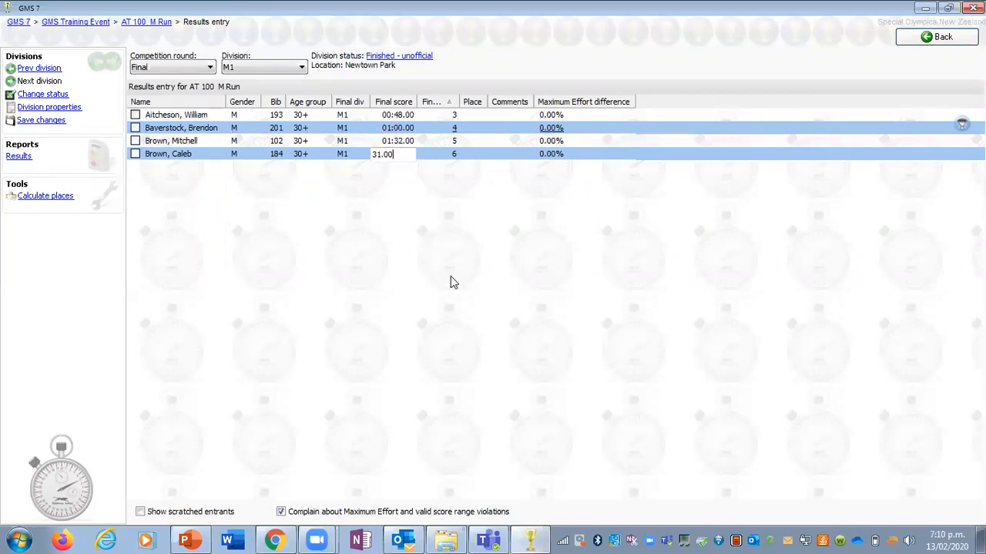
key("Return")
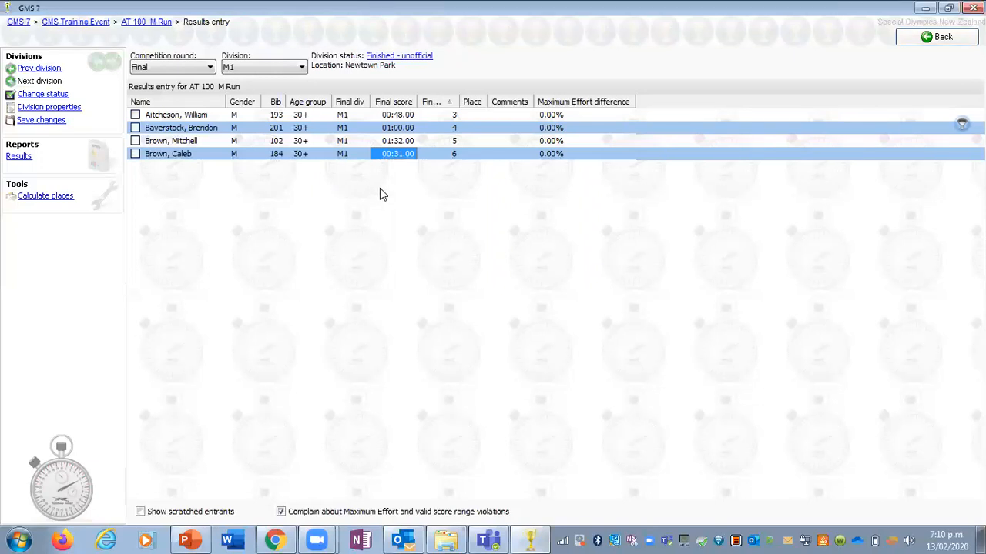
Step: Change the M1 lane 5 runner's final score to 1.33.00
left_click(402, 146)
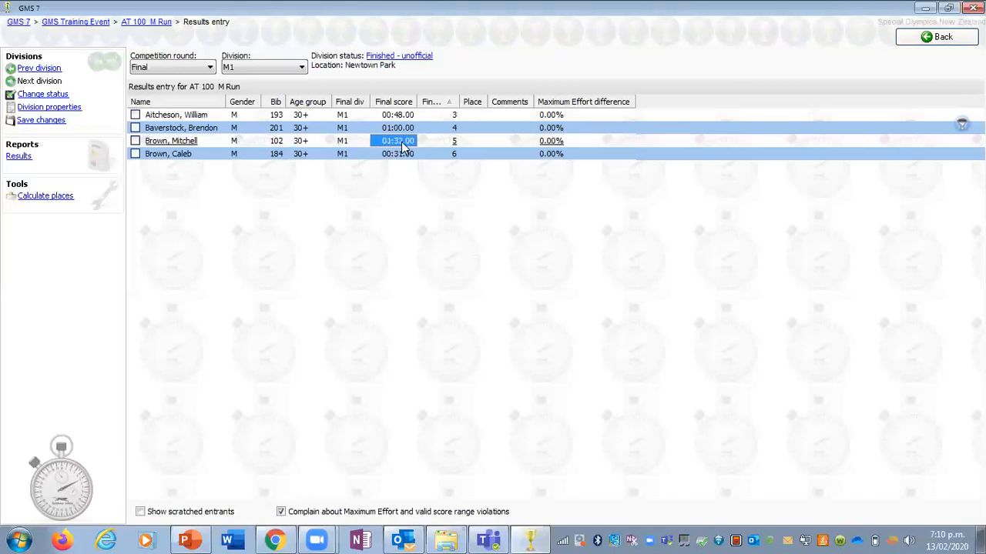
type("1.33.00")
key("Return")
Step: Calculate the places for division M1 and sort its entrants by place
left_click(43, 198)
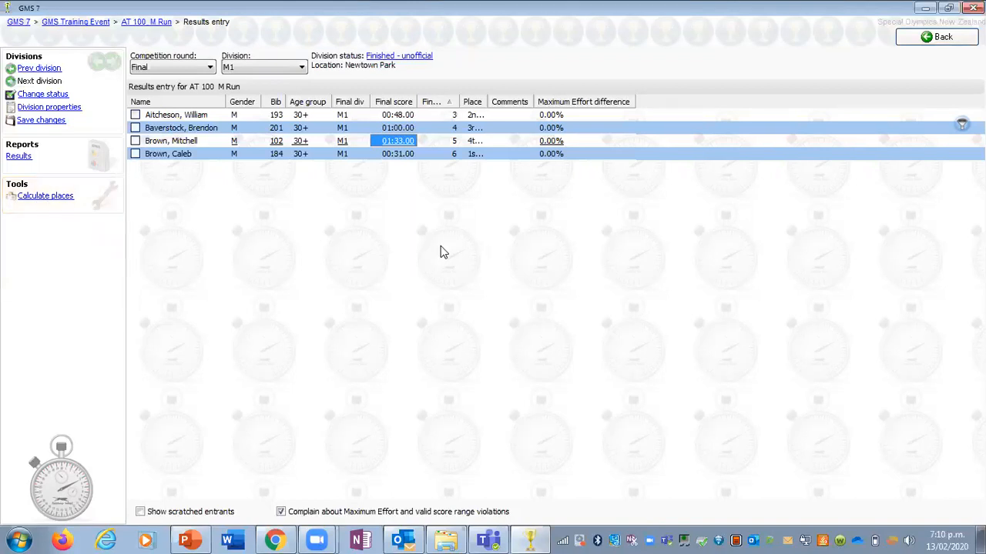
left_click(472, 103)
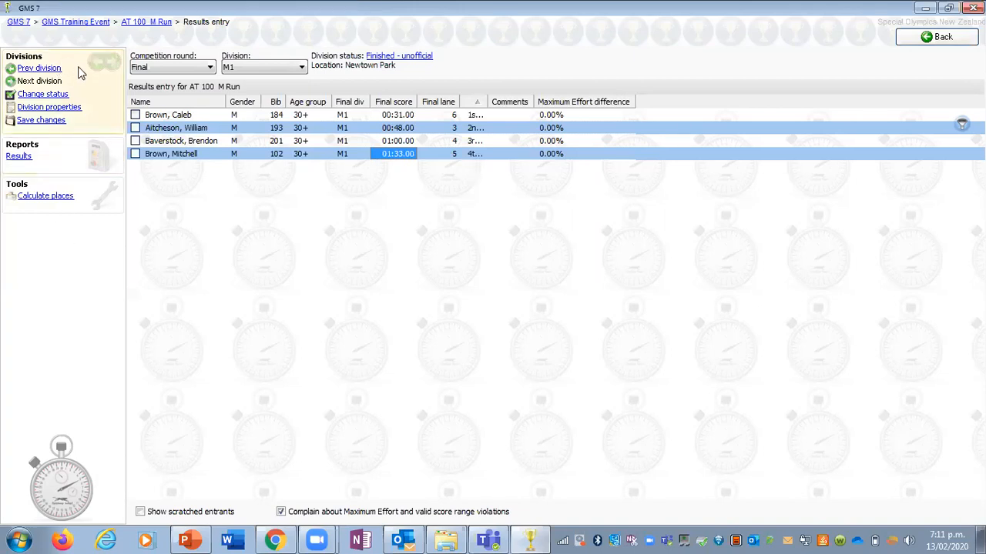
Step: Open the M1 results report, saving the changes, and browse the saved report settings for athletics
left_click(20, 158)
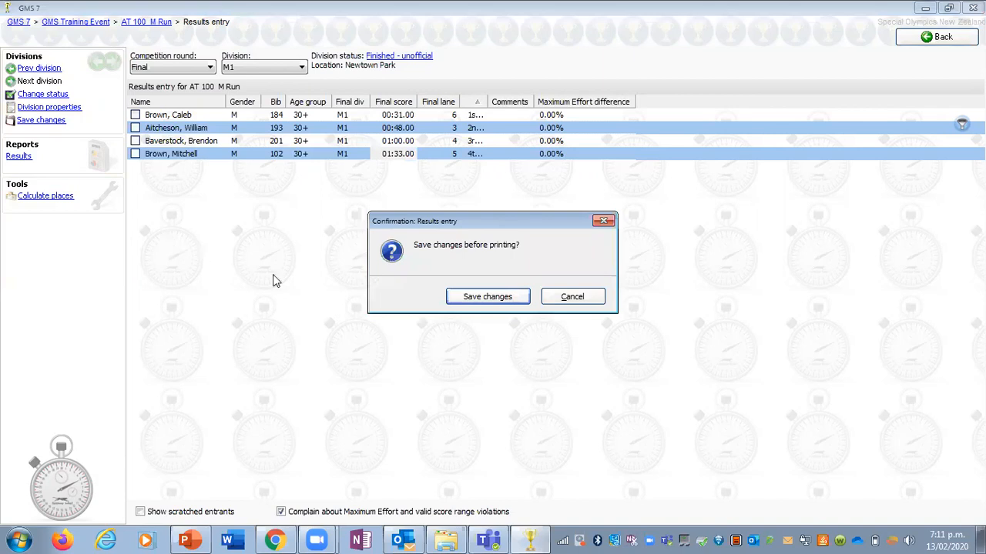
left_click(466, 299)
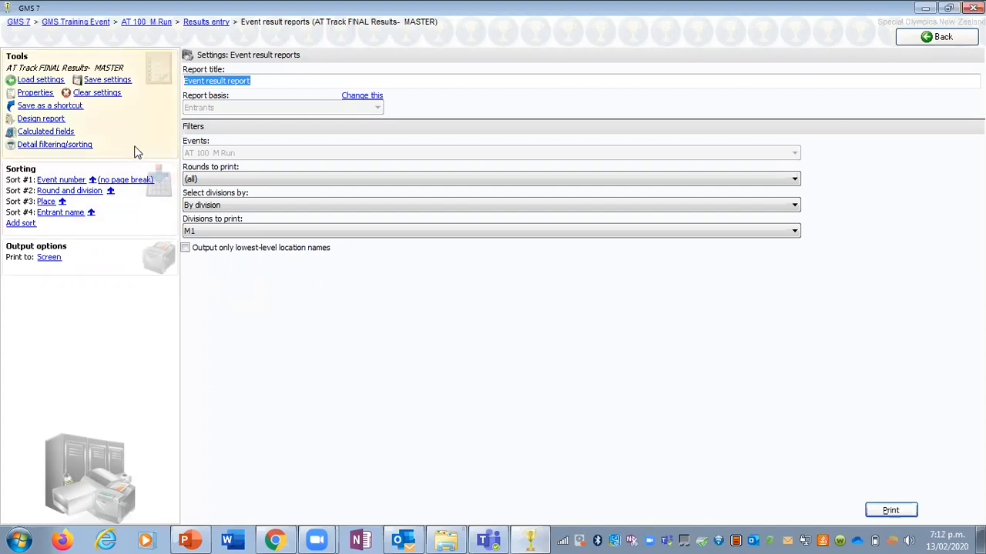
left_click(37, 81)
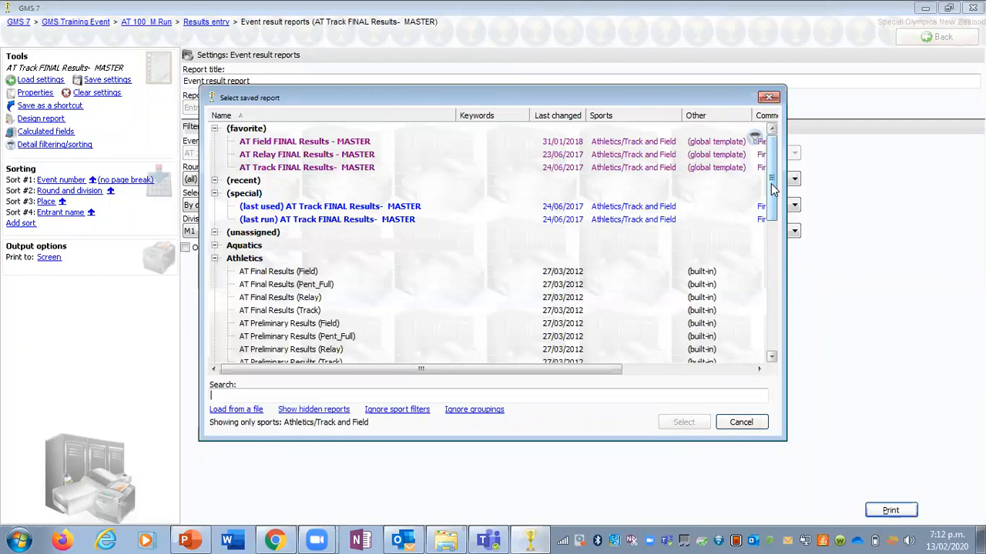
left_click_drag(774, 190, 780, 216)
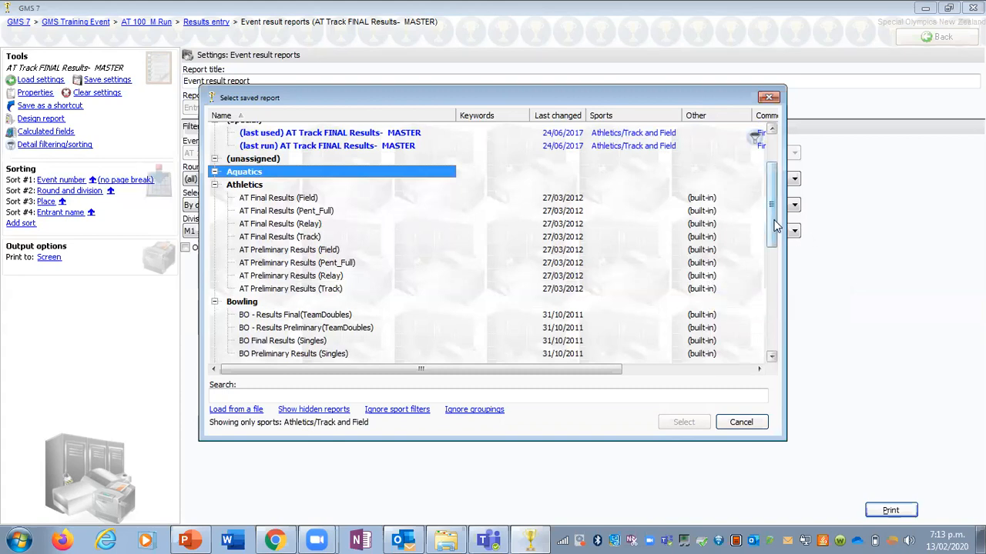
left_click_drag(776, 225, 780, 190)
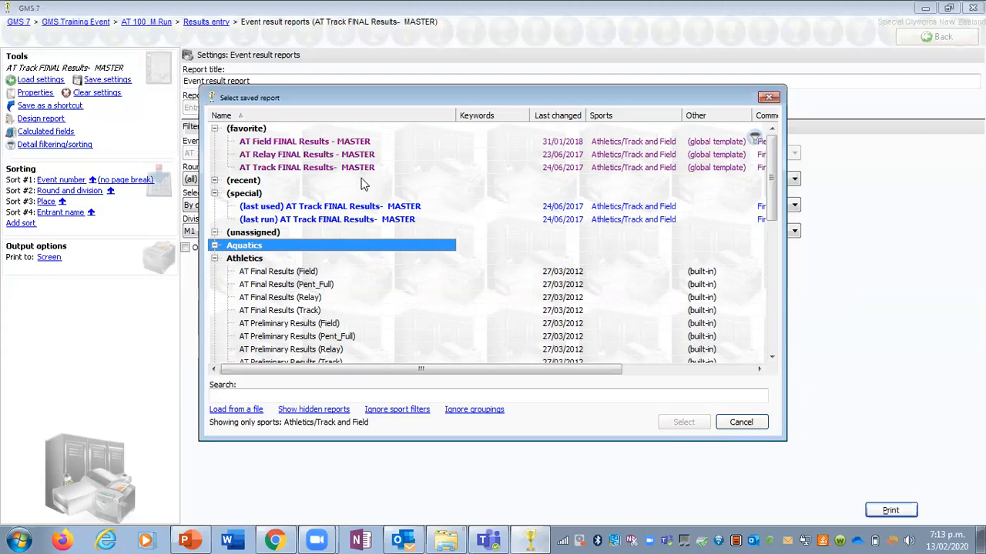
Step: Remove the favourite mark from the saved report AT Track FINAL Results- MASTER and mark it as favourite again
right_click(311, 173)
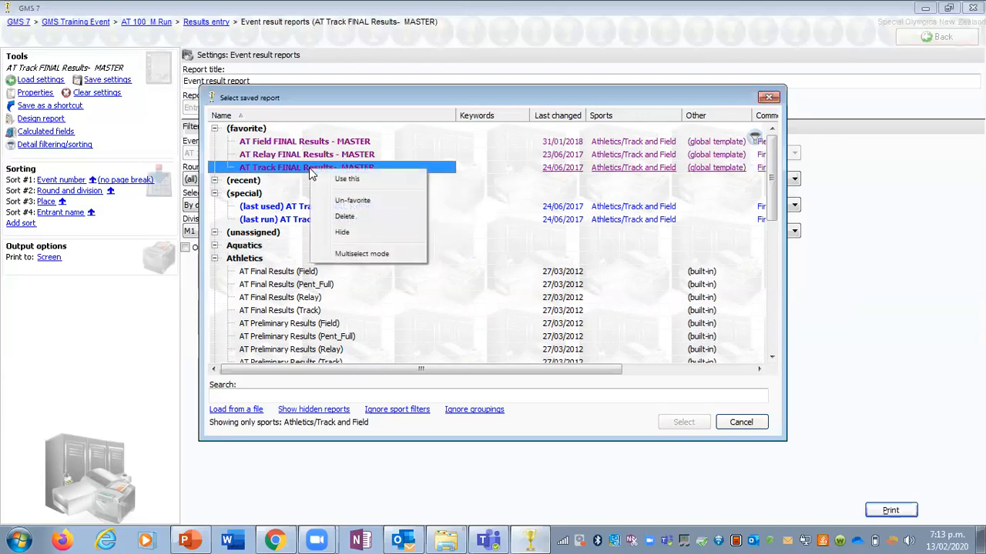
left_click(352, 200)
left_click(339, 194)
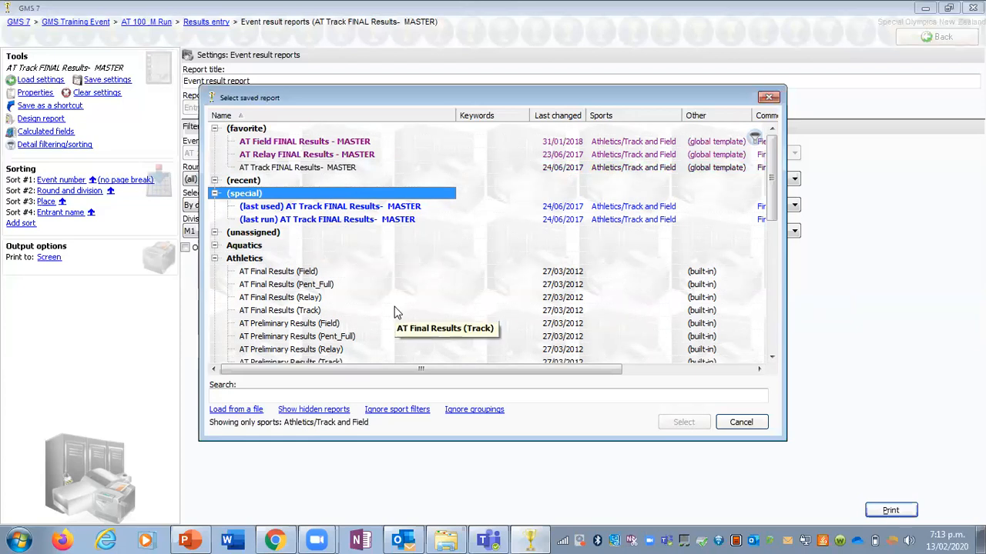
right_click(311, 171)
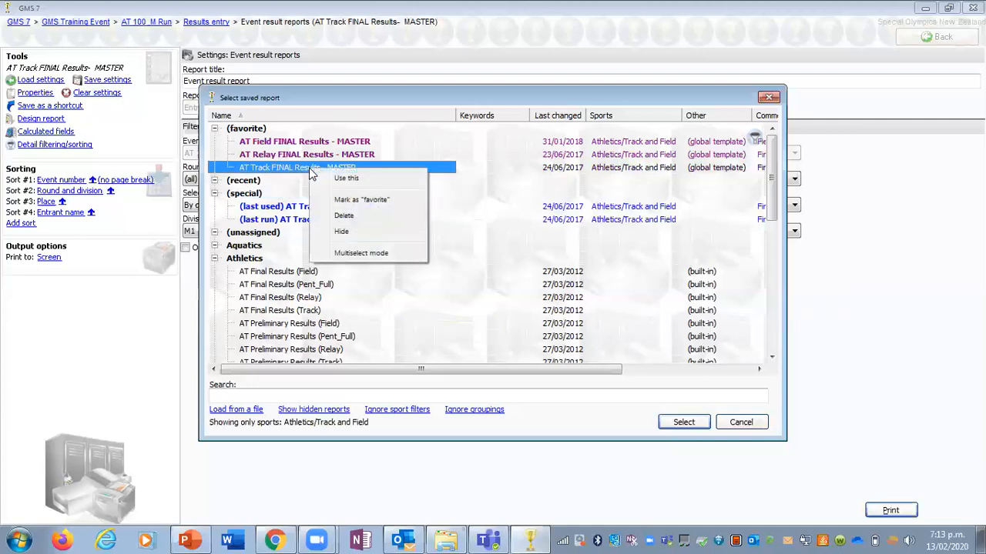
left_click(399, 199)
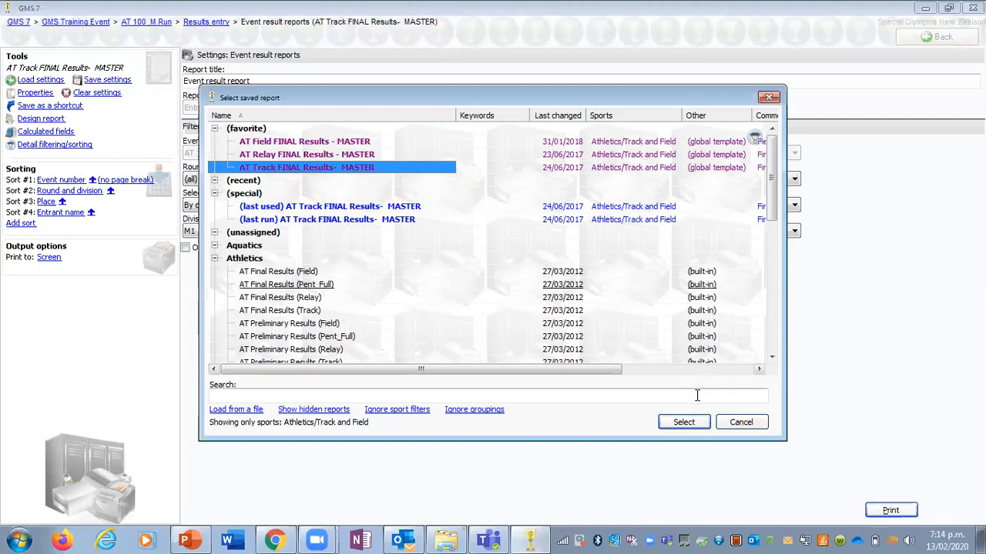
Step: Load AT Track FINAL Results- MASTER and preview the 100 M Run results report with both divisions F1 and M1 included
left_click(695, 425)
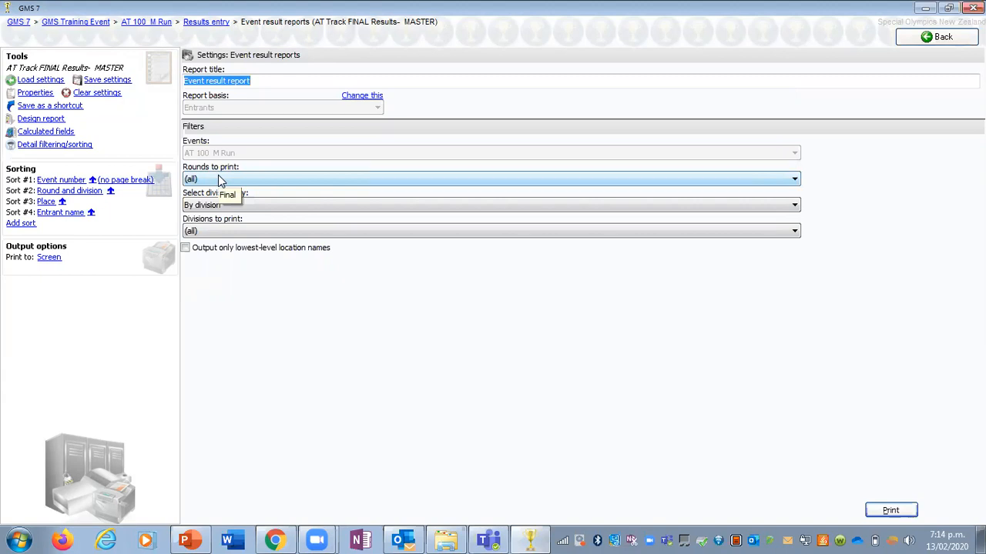
left_click(234, 232)
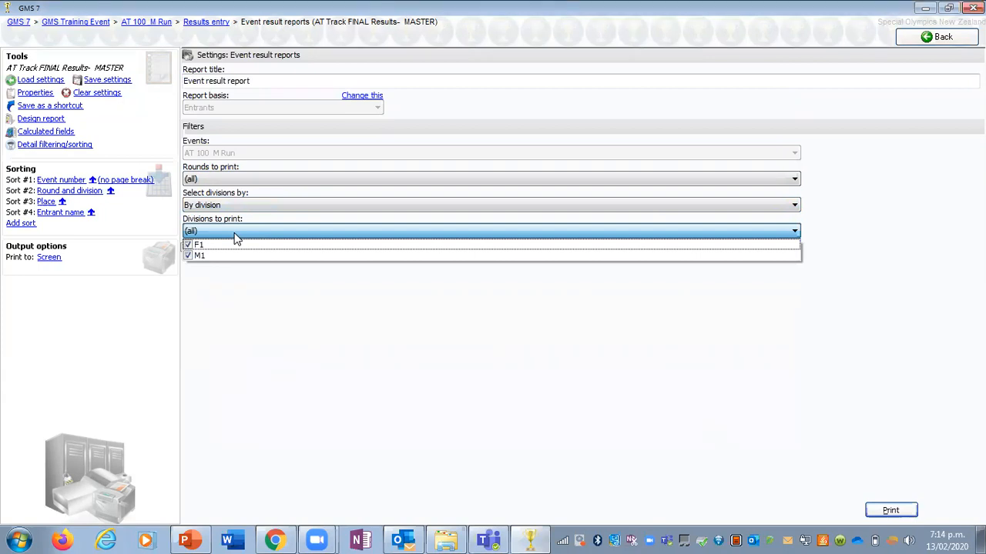
left_click(230, 256)
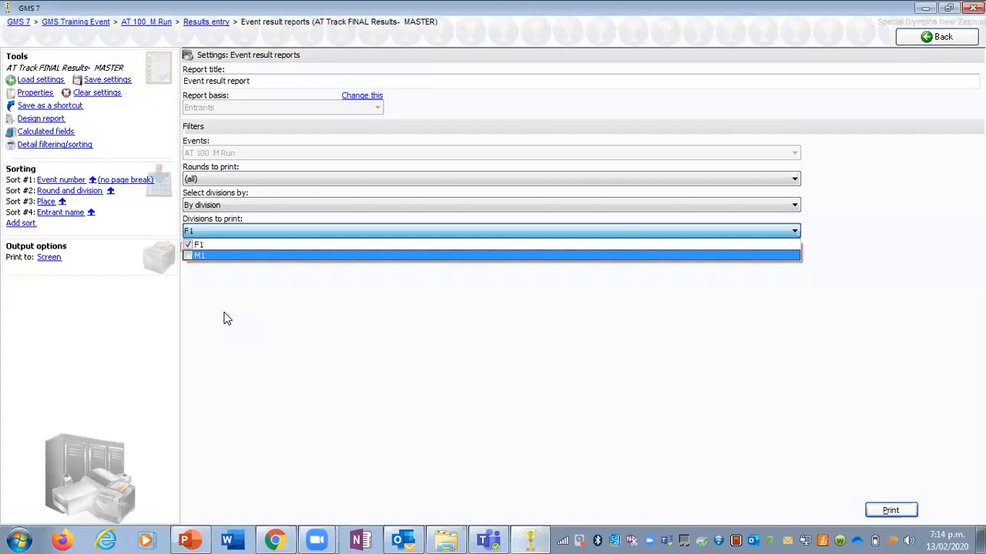
left_click(188, 256)
left_click(374, 342)
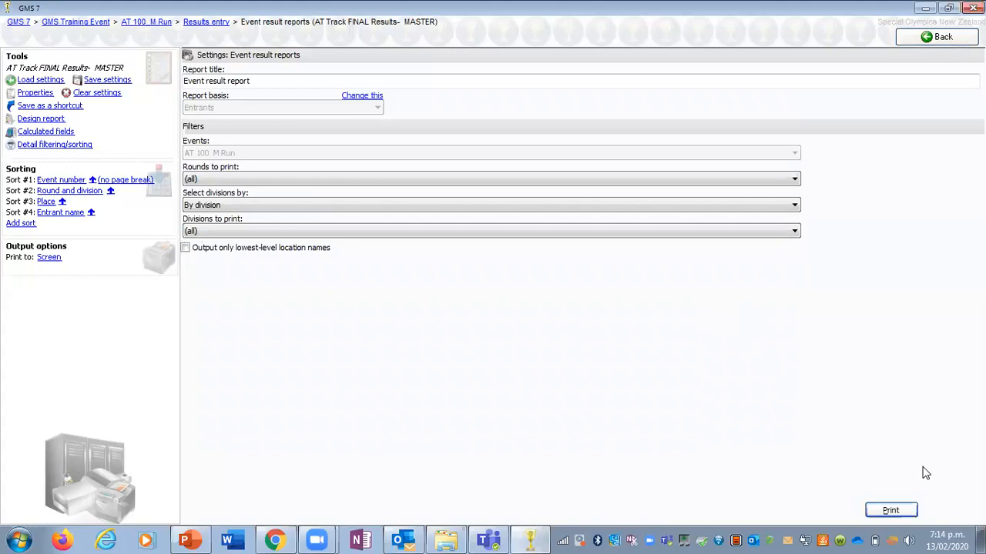
left_click(891, 511)
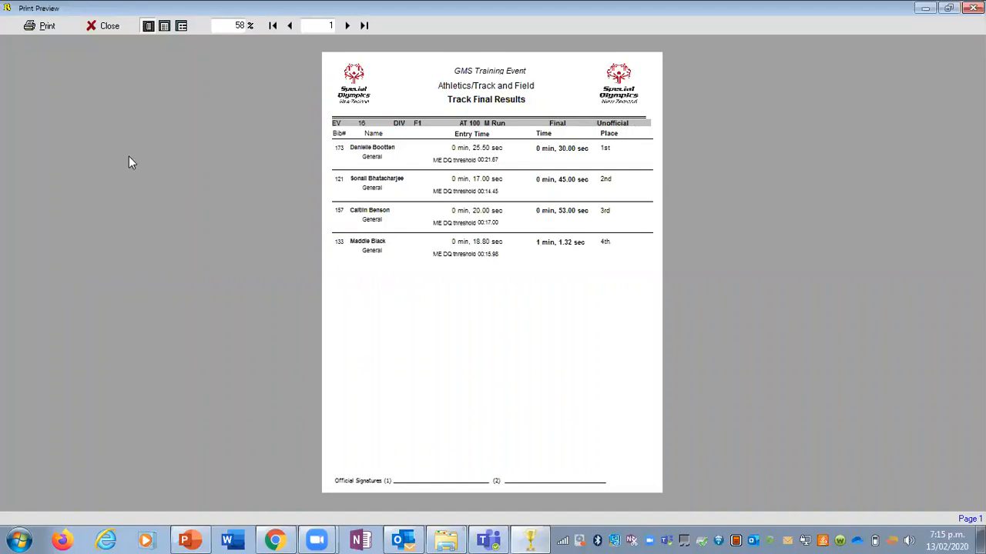
Step: Close the report preview and return to results entry for division M1 of the 100 M Run
left_click(107, 29)
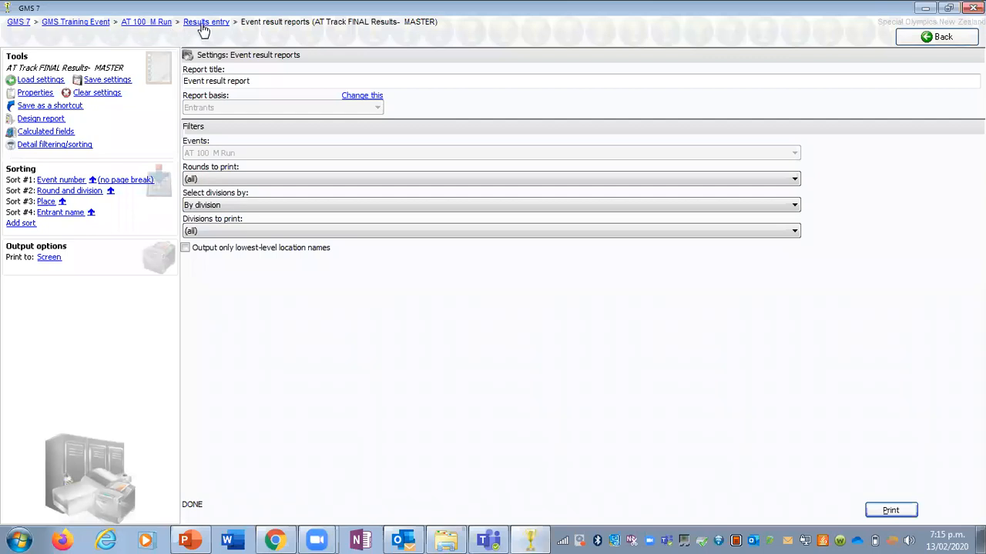
left_click(921, 48)
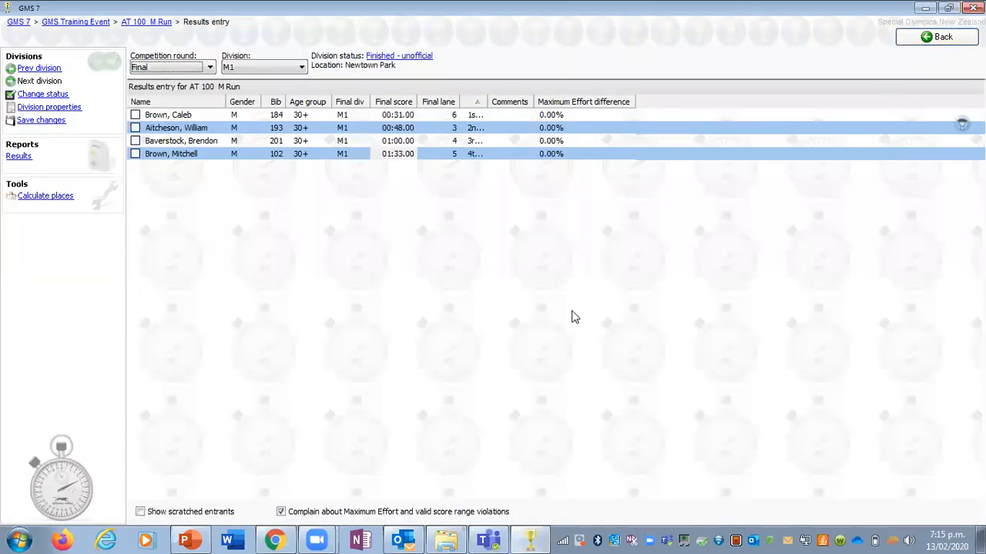
left_click(276, 69)
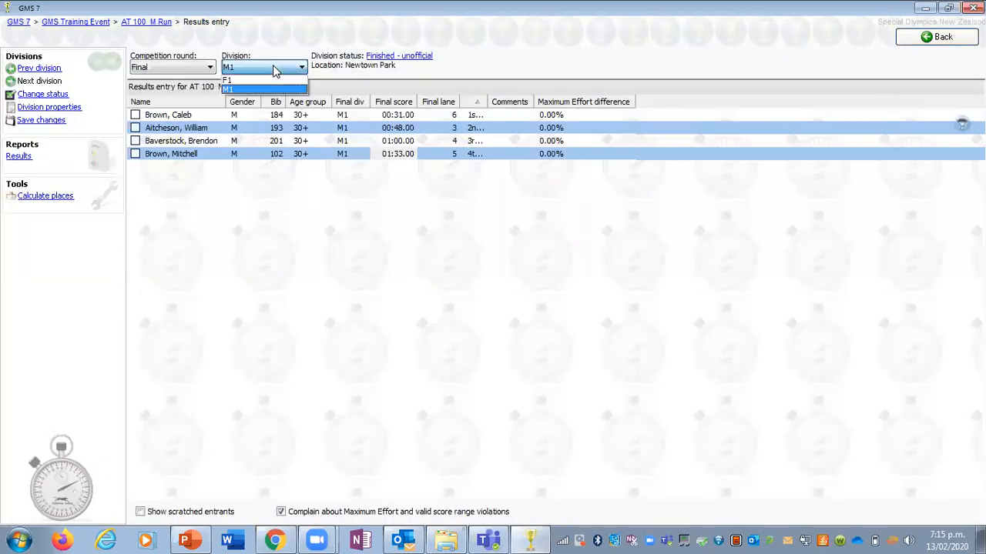
left_click(275, 69)
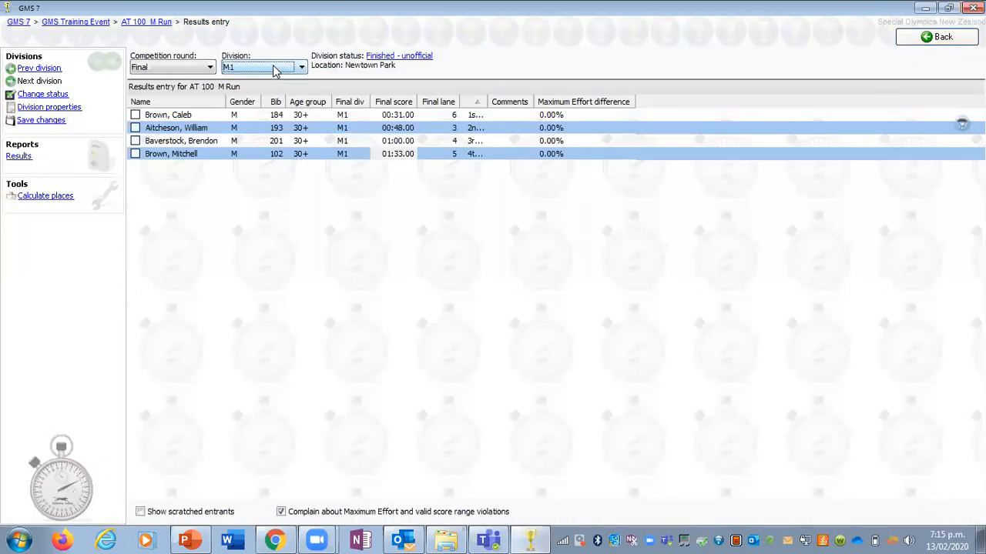
Step: Recalculate the M1 places and open the results report settings, saving the changes
left_click(44, 199)
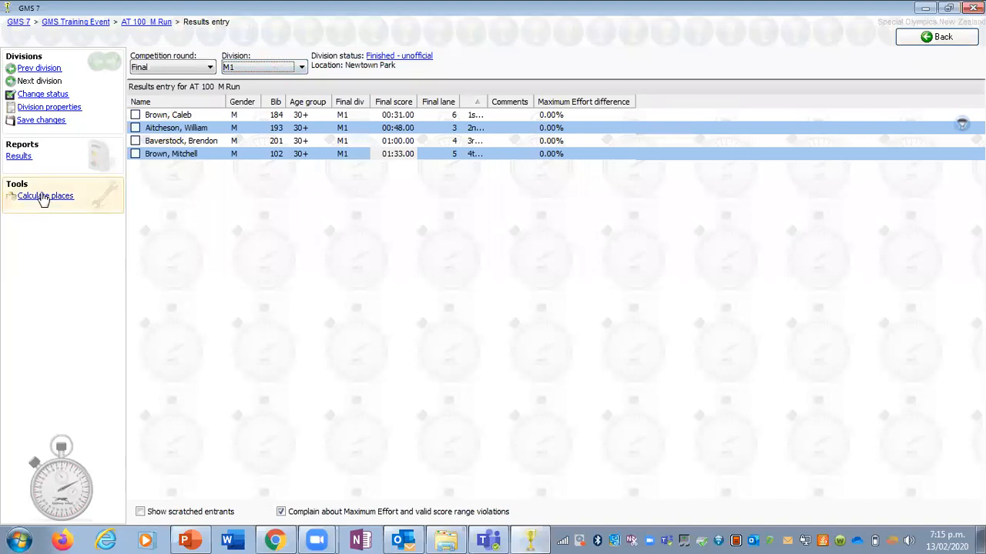
left_click(18, 158)
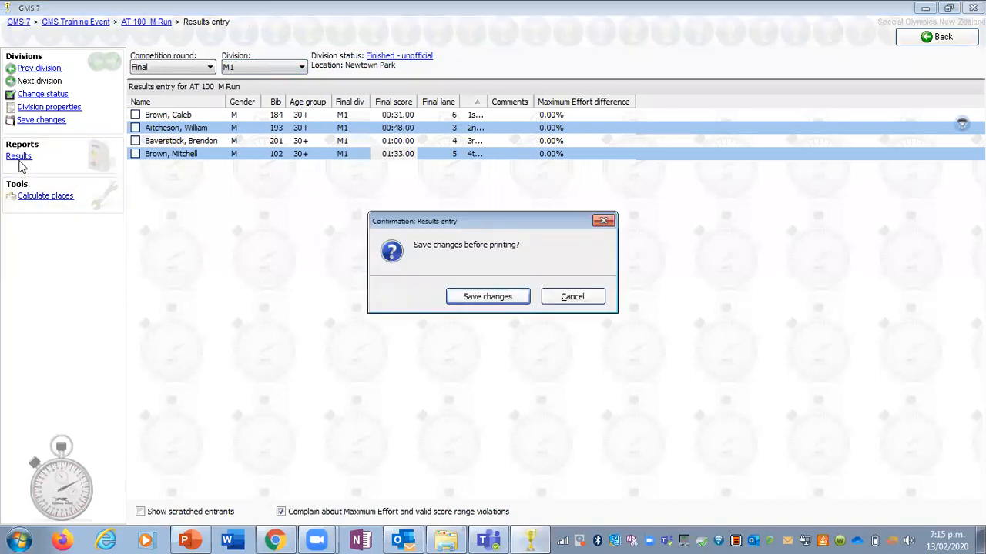
left_click(479, 301)
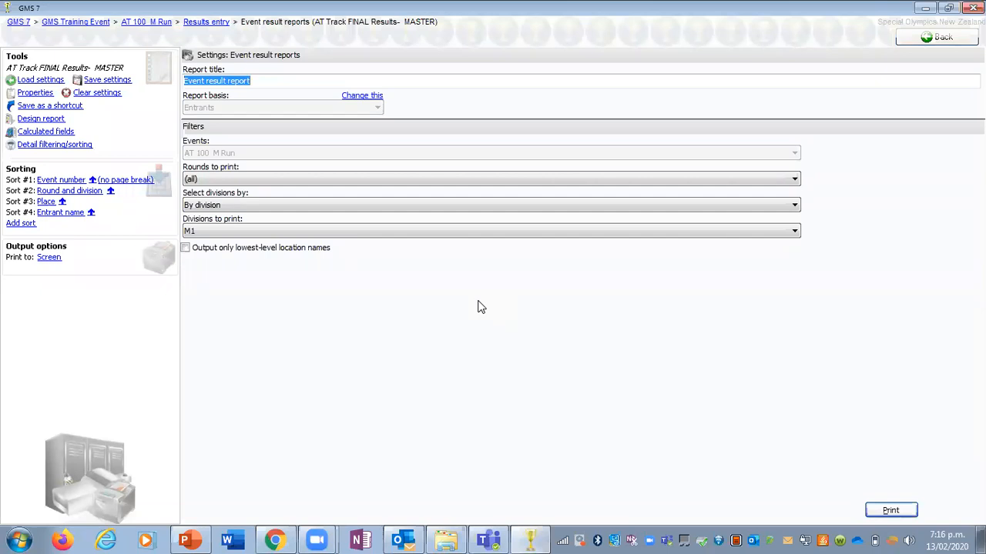
Step: Preview the final results report for division M1 and show the printer choices for it
left_click(878, 510)
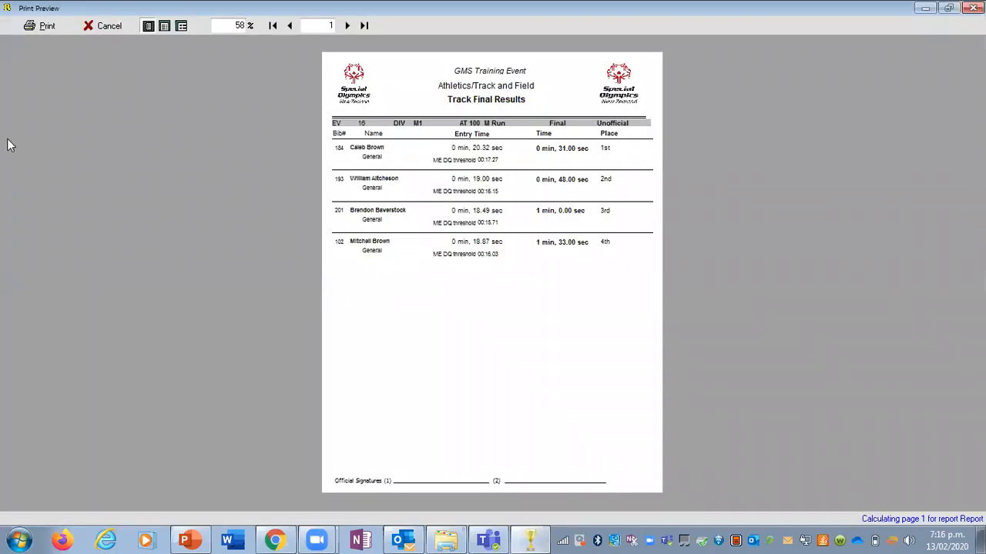
left_click(36, 27)
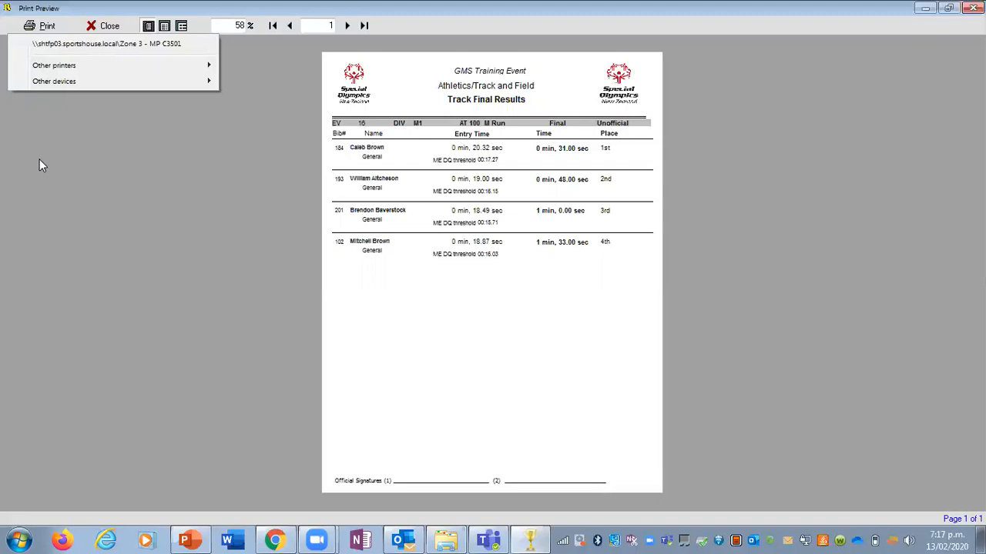
Step: Close the report preview and return from the 100 M Run to the GMS Training Event's list of events
left_click(107, 28)
left_click(107, 28)
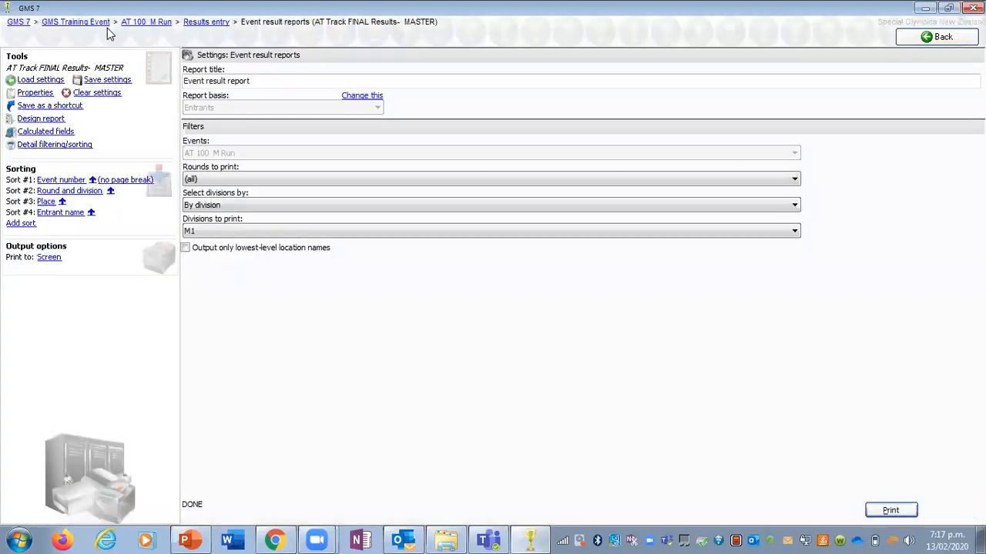
left_click(900, 42)
left_click(900, 42)
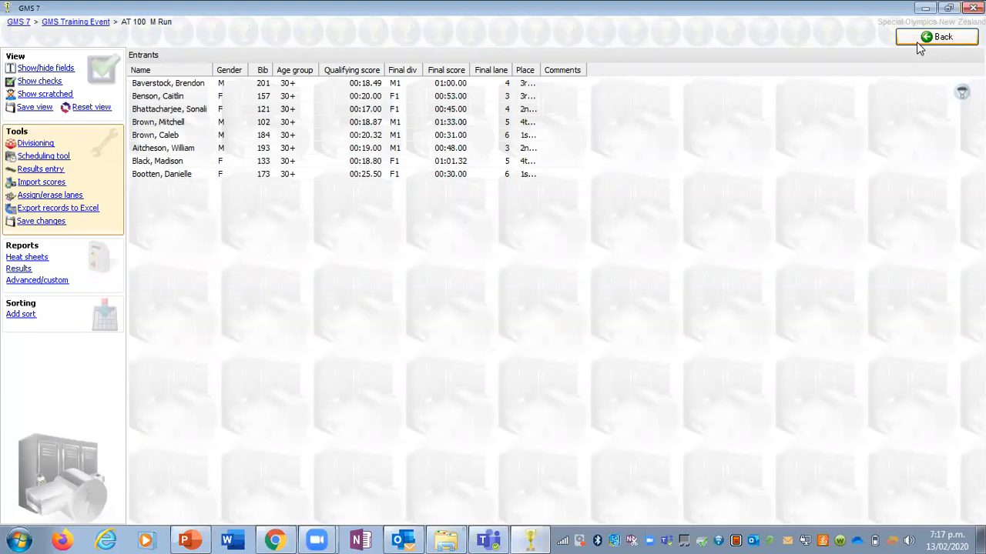
left_click(917, 43)
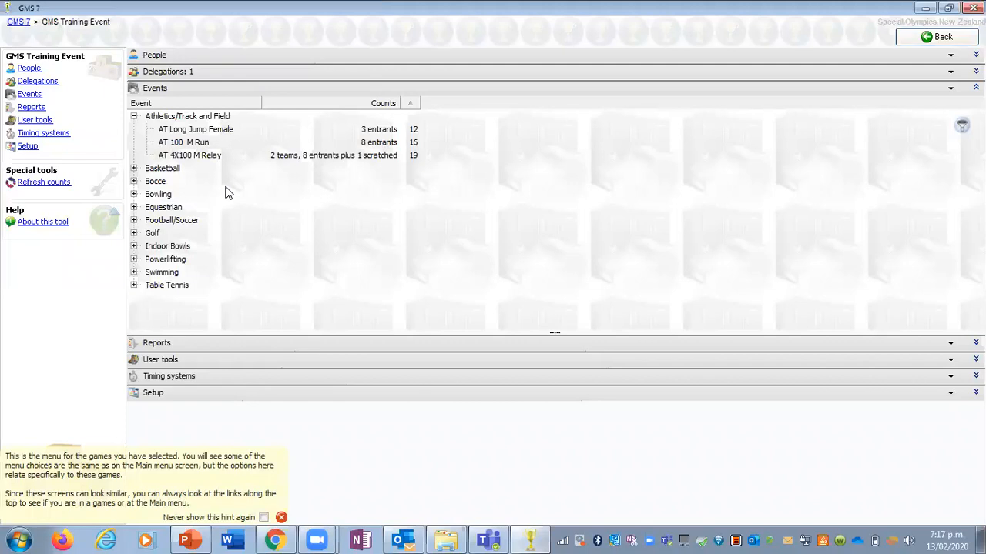
Step: Open results entry for AT Long Jump Female and change the status of division F1 to Finished - unofficial
double_click(221, 134)
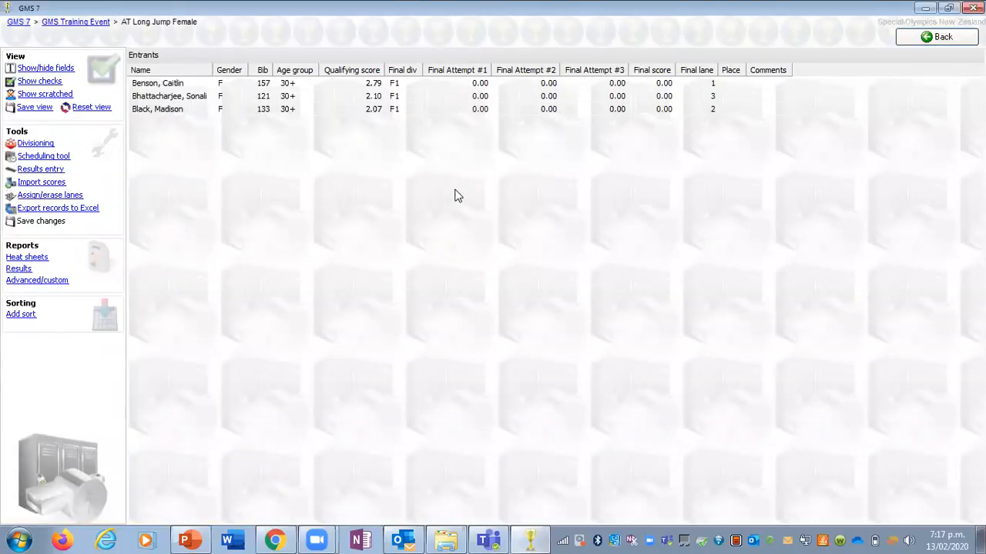
mouse_move(547, 96)
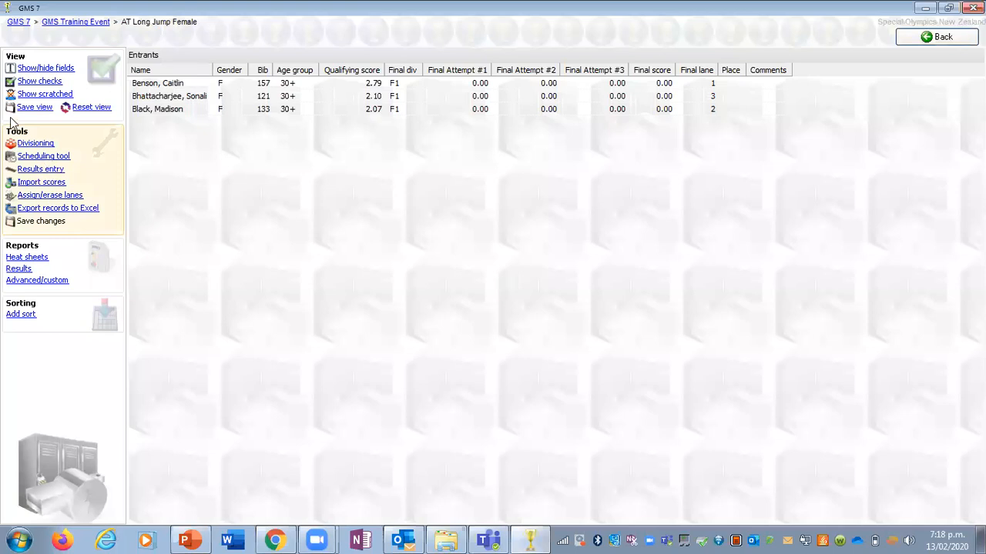
left_click(47, 171)
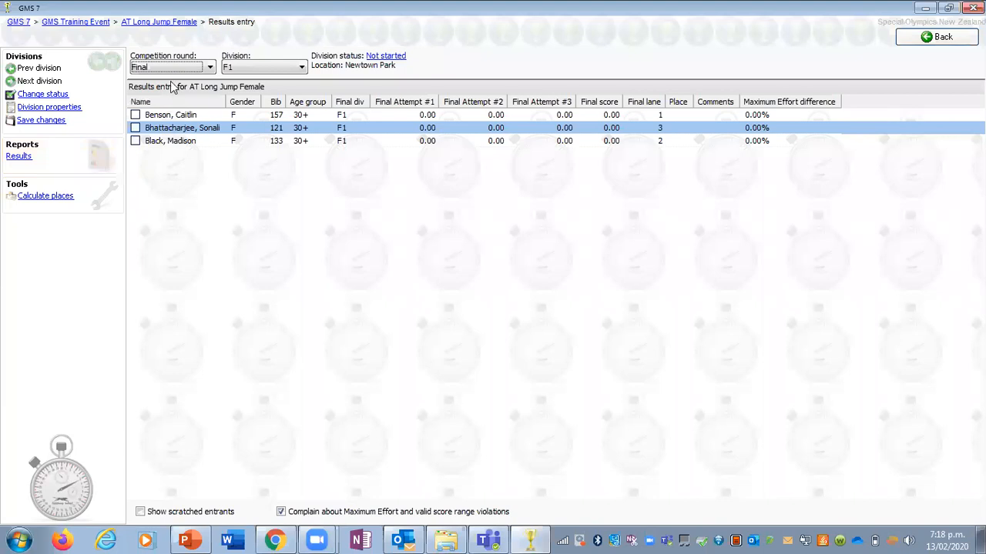
left_click(381, 62)
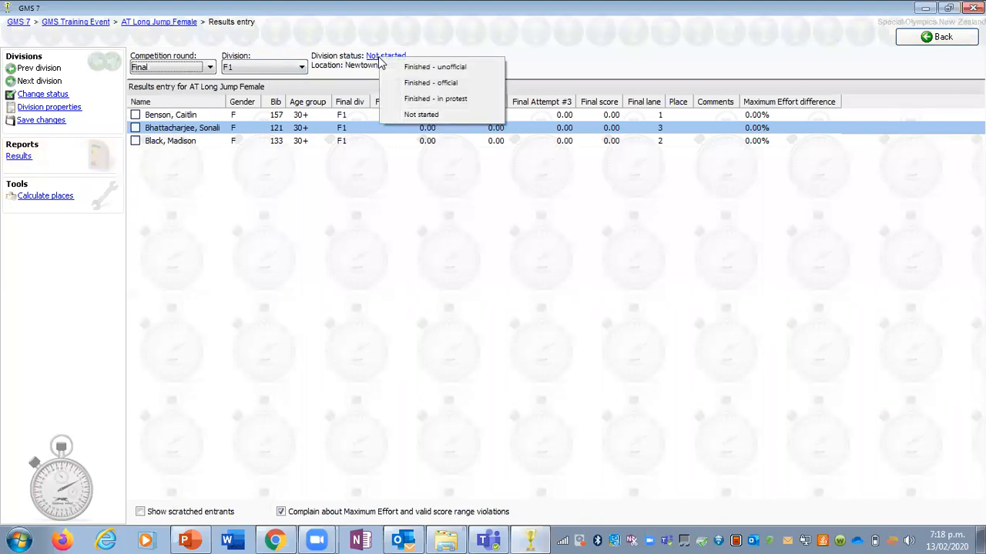
left_click(429, 71)
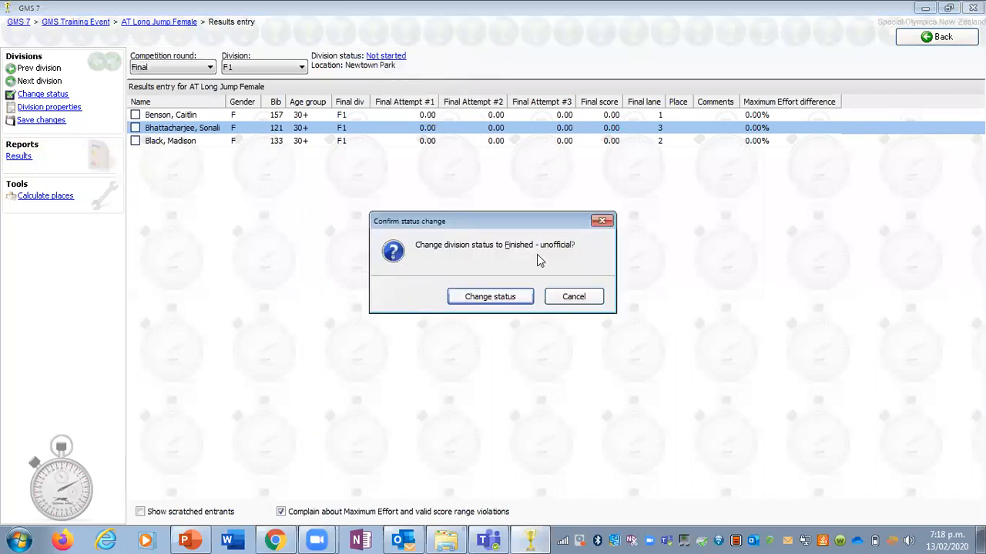
left_click(493, 296)
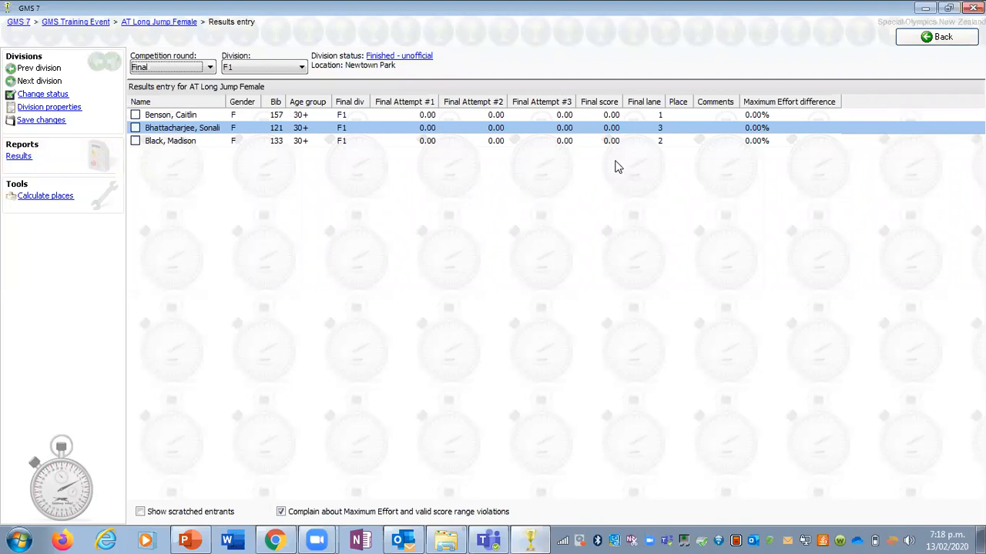
Step: Enter final attempts of 0.25, 0.23 and 0.20 for the first-listed athlete in division F1 of the long jump
left_click(416, 116)
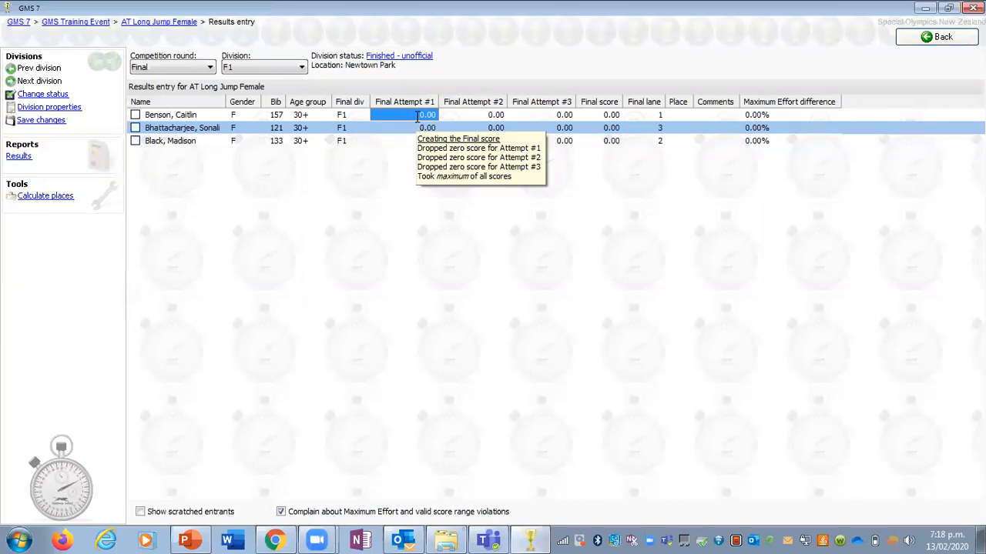
type("0.25")
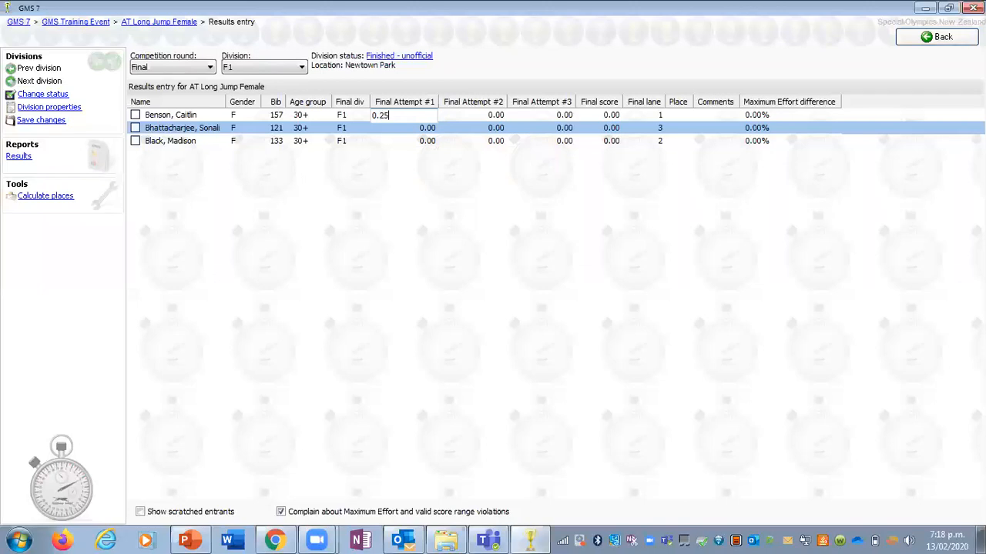
key("Tab")
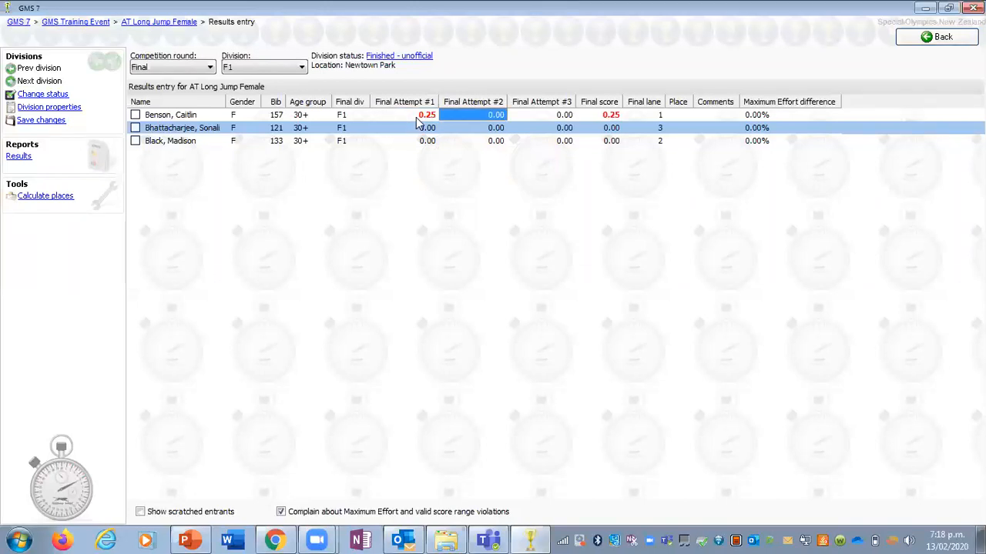
type("0.23")
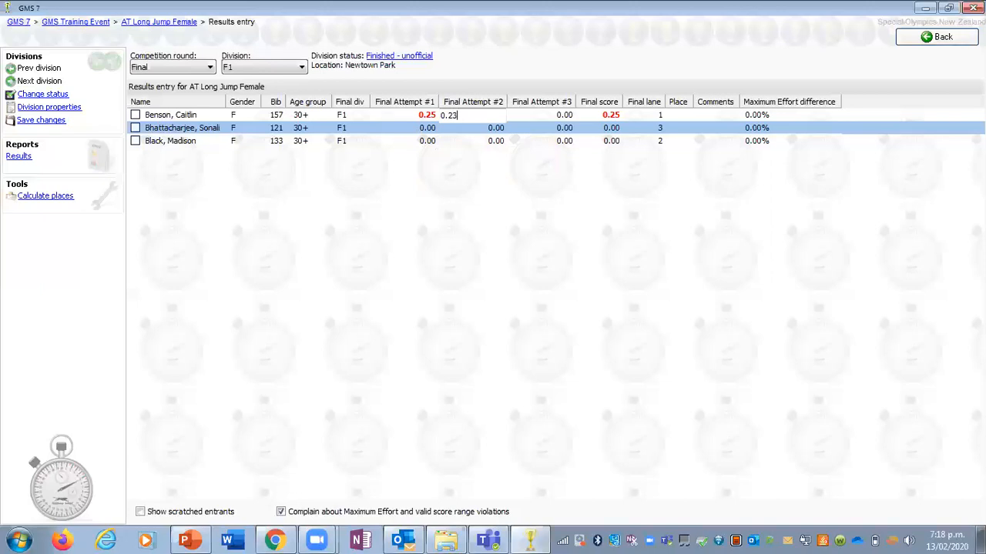
key("Tab")
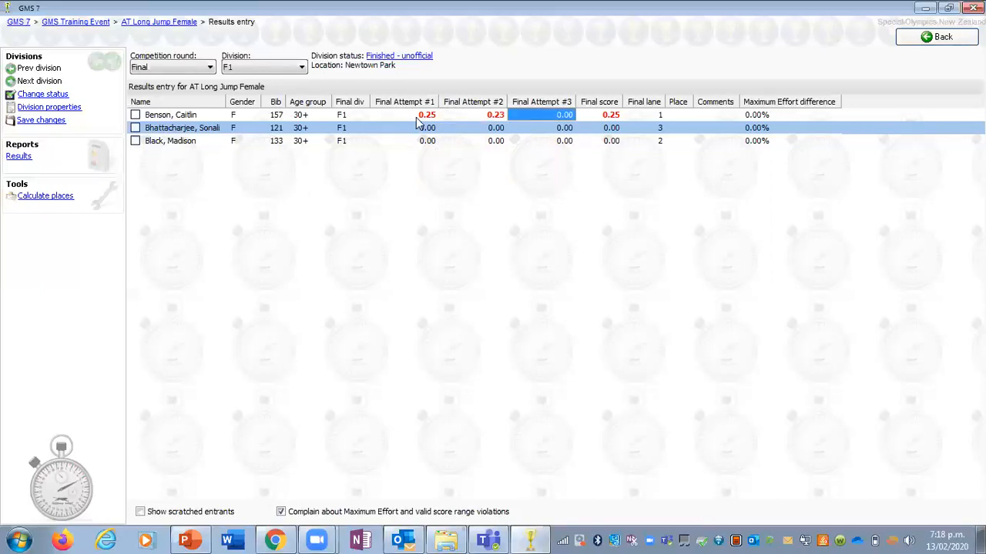
type("0.20")
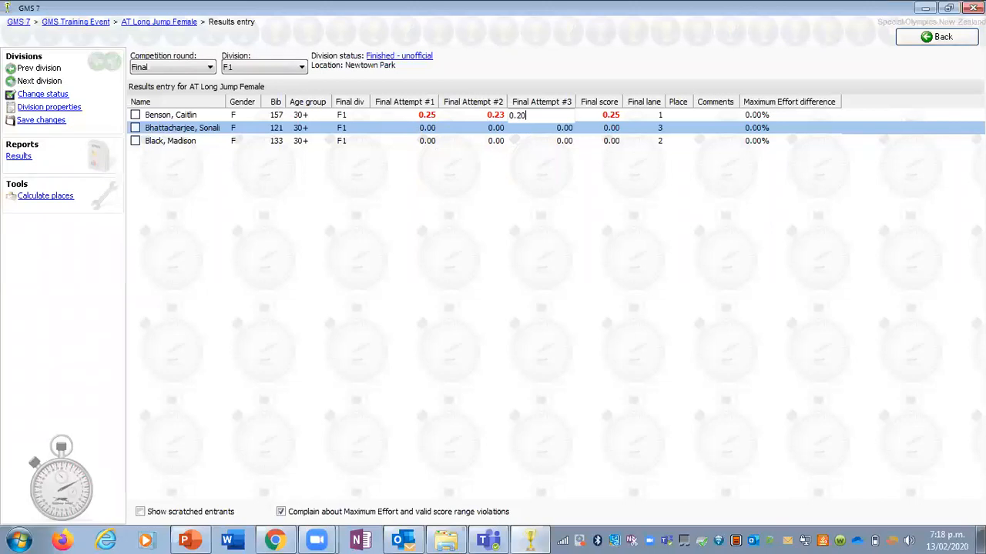
key("Tab")
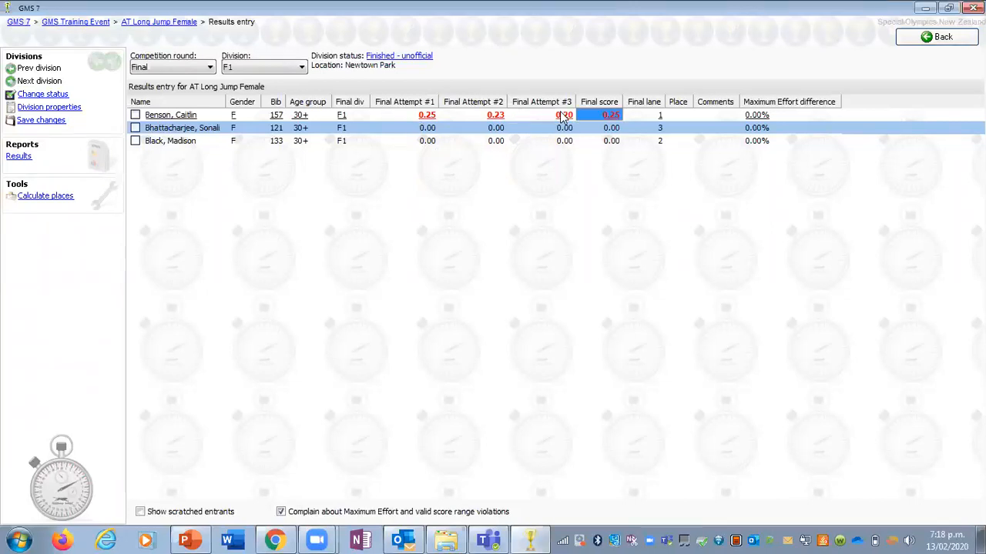
mouse_move(610, 125)
mouse_move(426, 124)
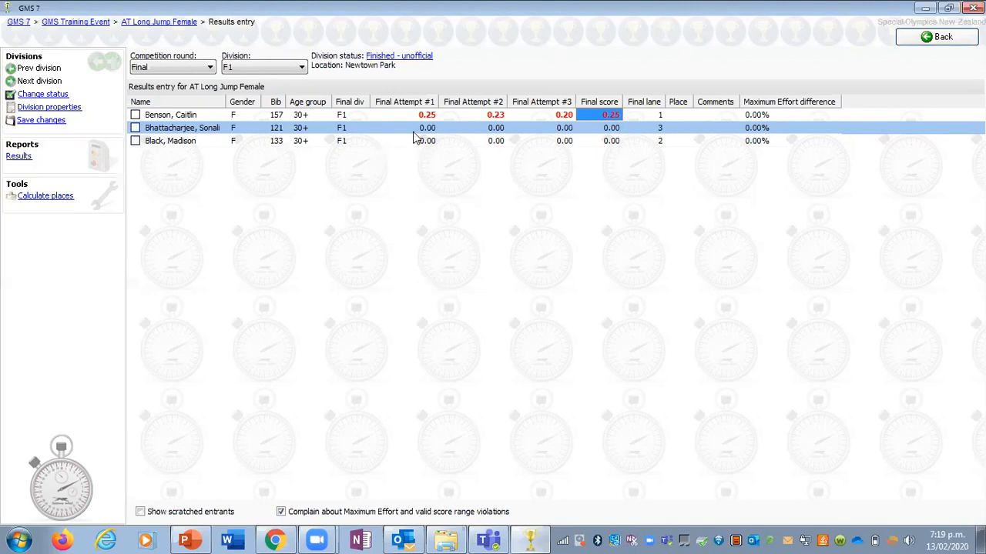
Step: Enter 0.10 as the third final attempt for the second-listed athlete
left_click(564, 128)
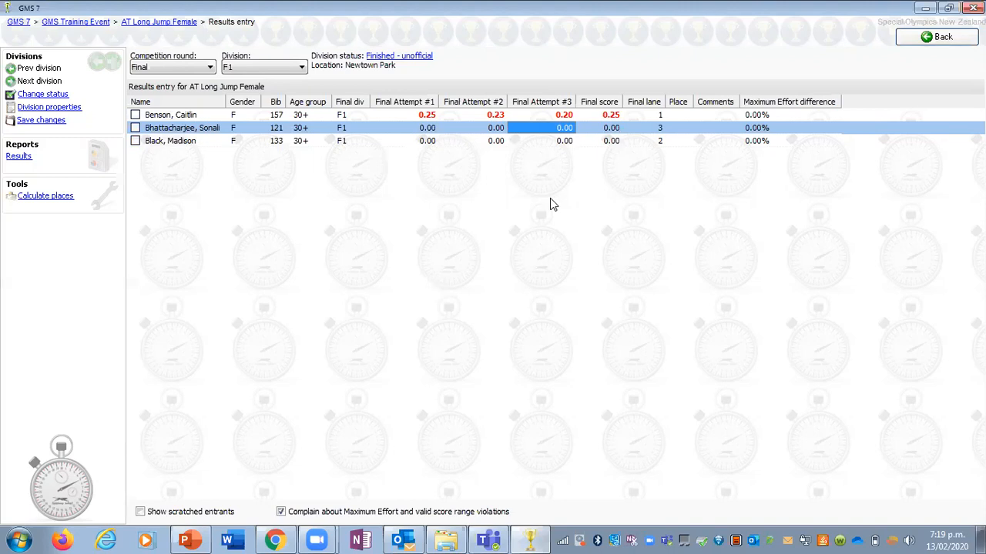
type("0.10")
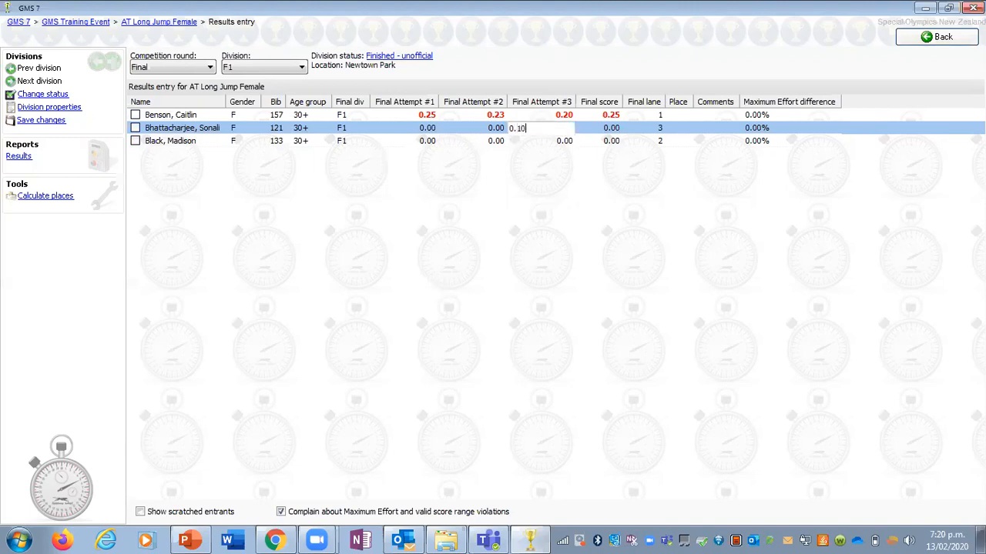
key("Return")
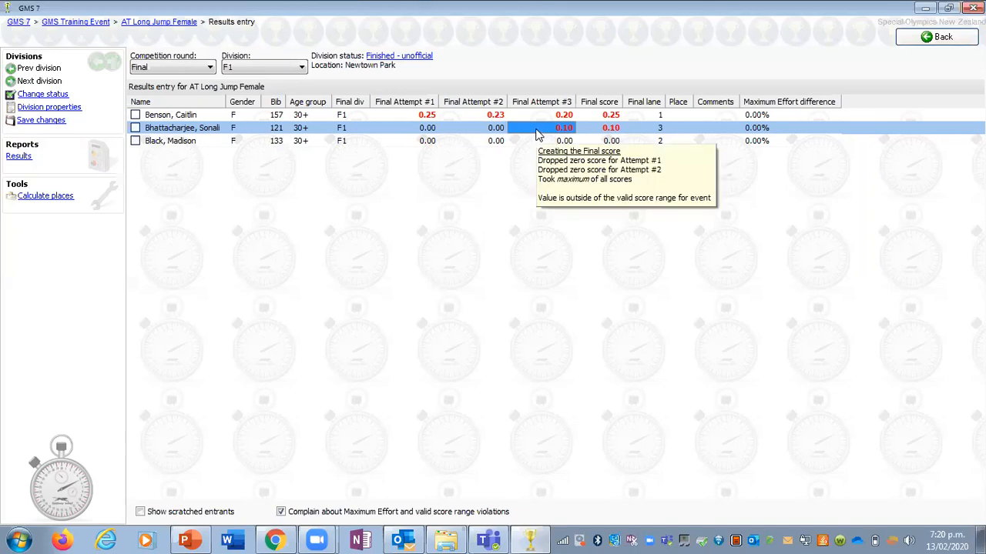
mouse_move(599, 131)
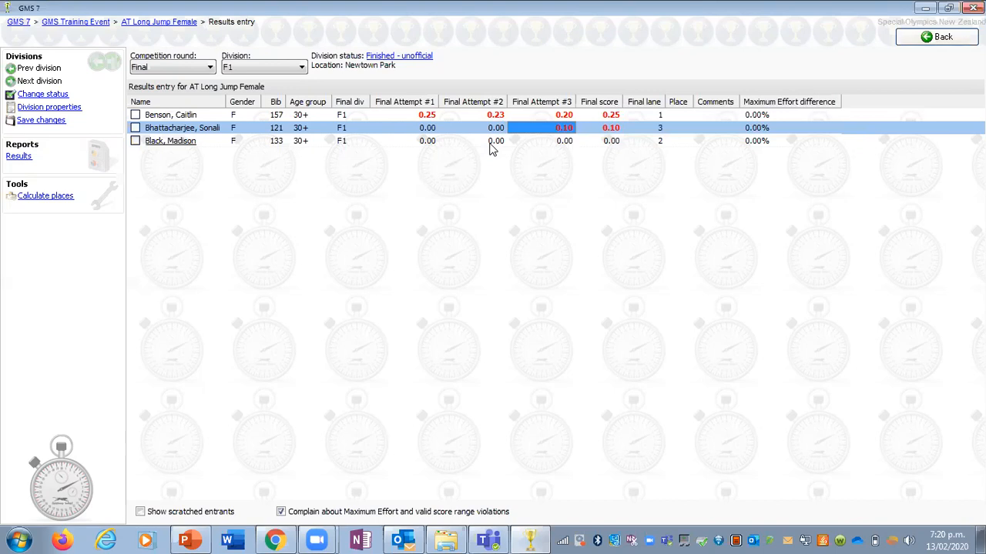
Step: Enter 2.02 as the third-listed athlete's second final attempt, and reset that attempt to 0.00
left_click(490, 144)
mouse_move(491, 149)
type("2.02")
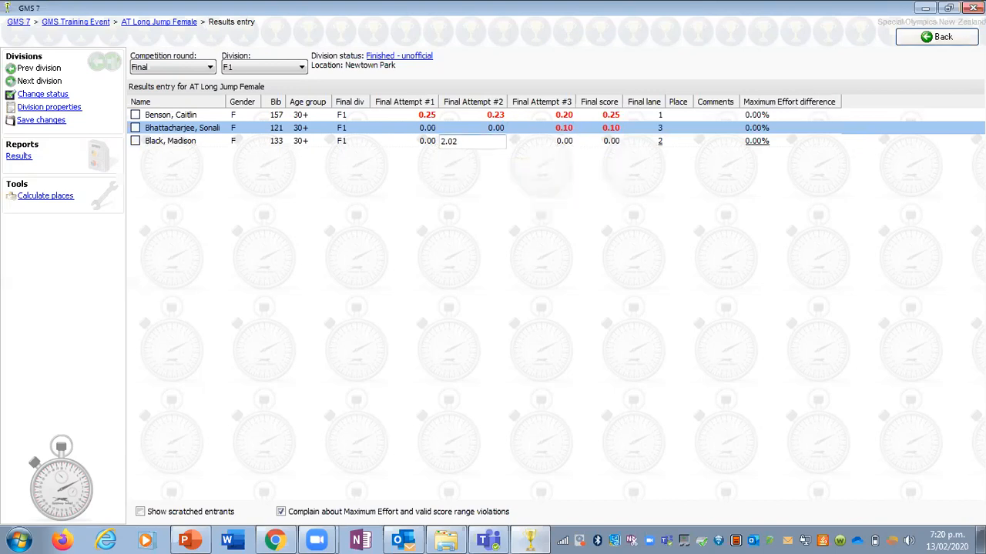
key("Tab")
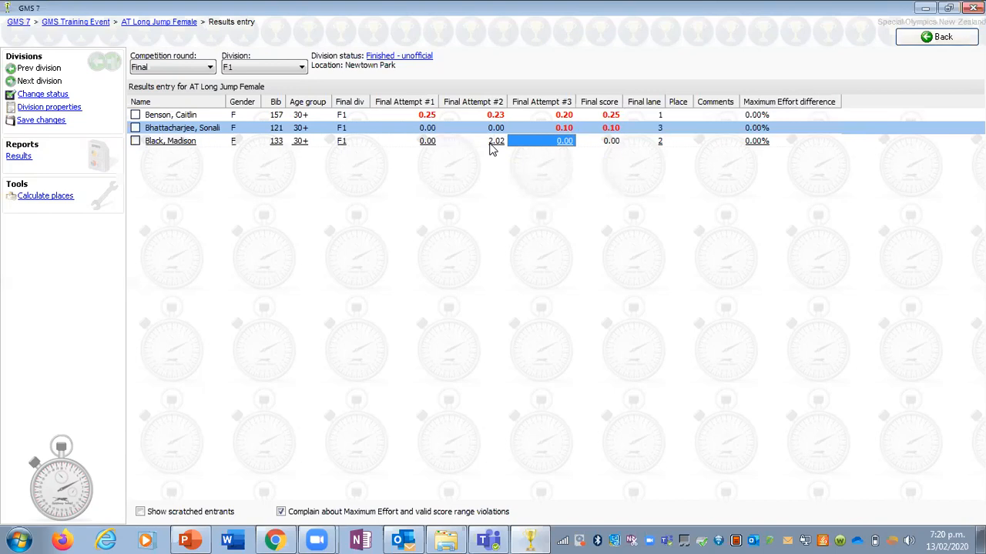
left_click(490, 142)
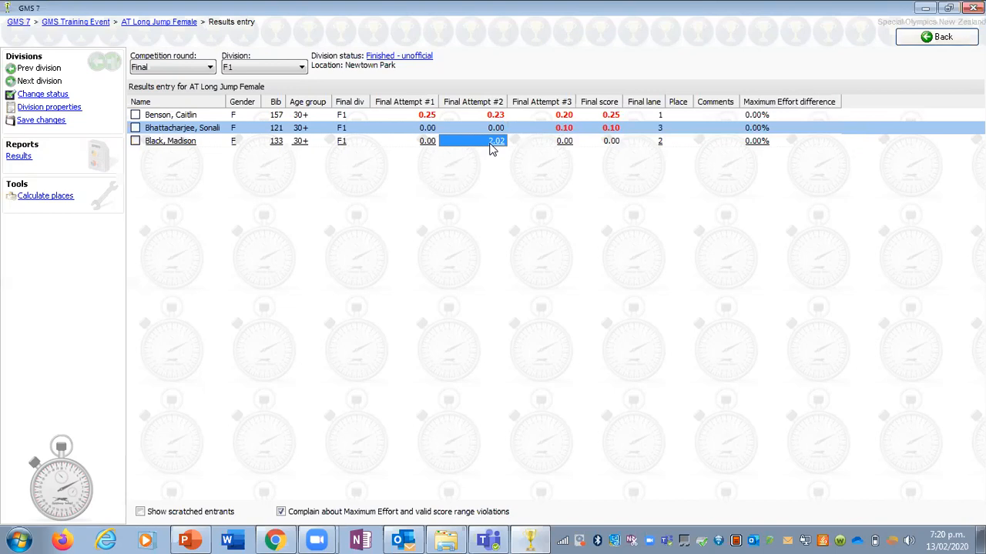
type("0.00")
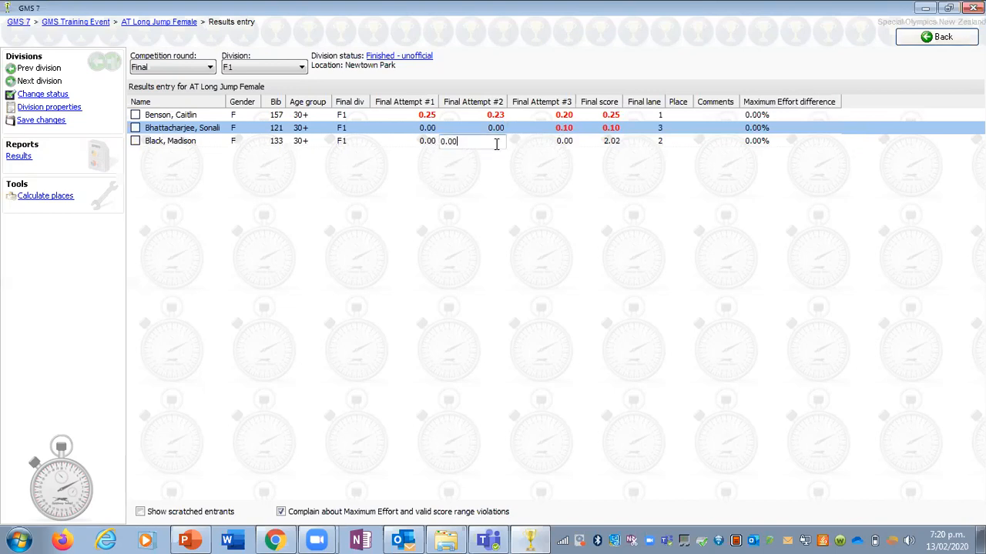
key("Return")
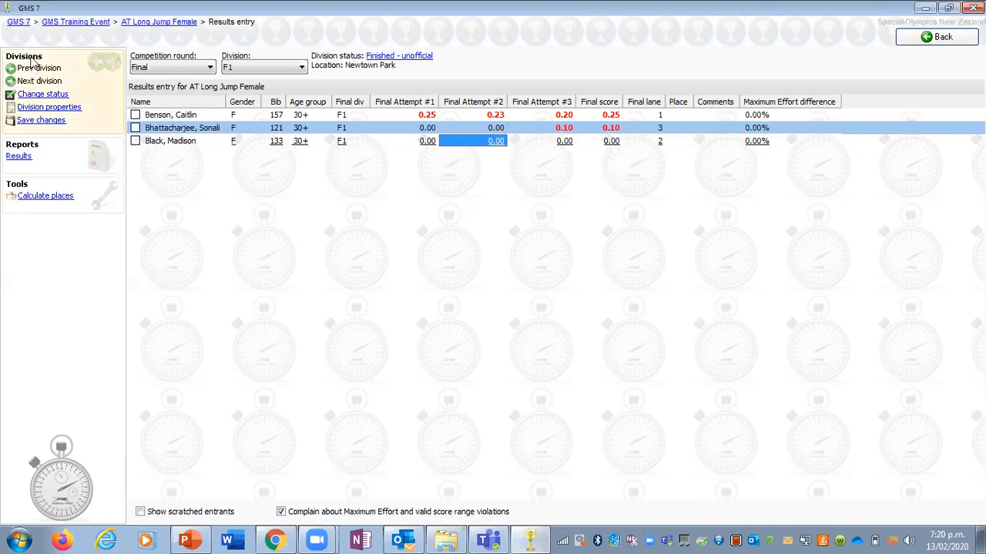
Step: Calculate the division's places and edit the third-listed athlete's entry to set the place to DQ, saving the entry
left_click(51, 198)
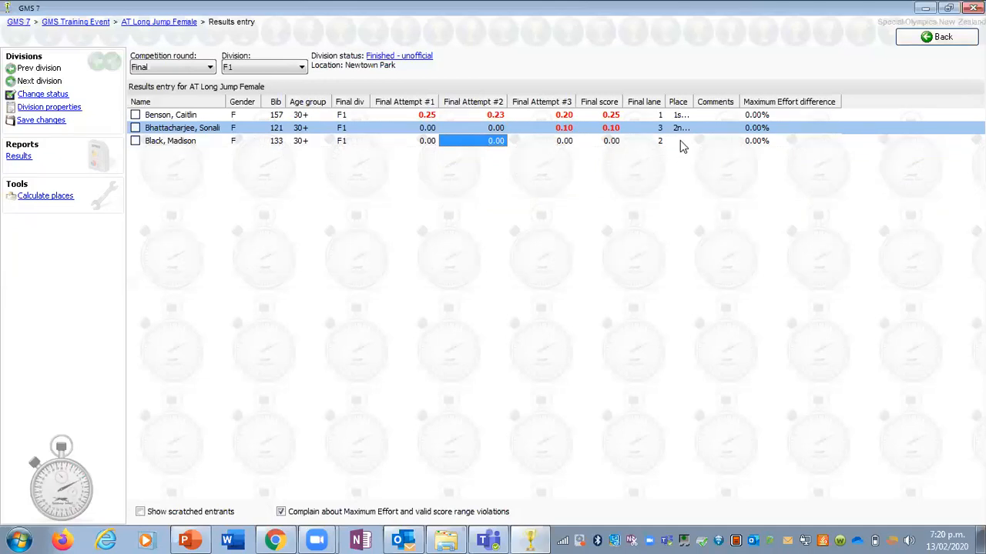
mouse_move(680, 142)
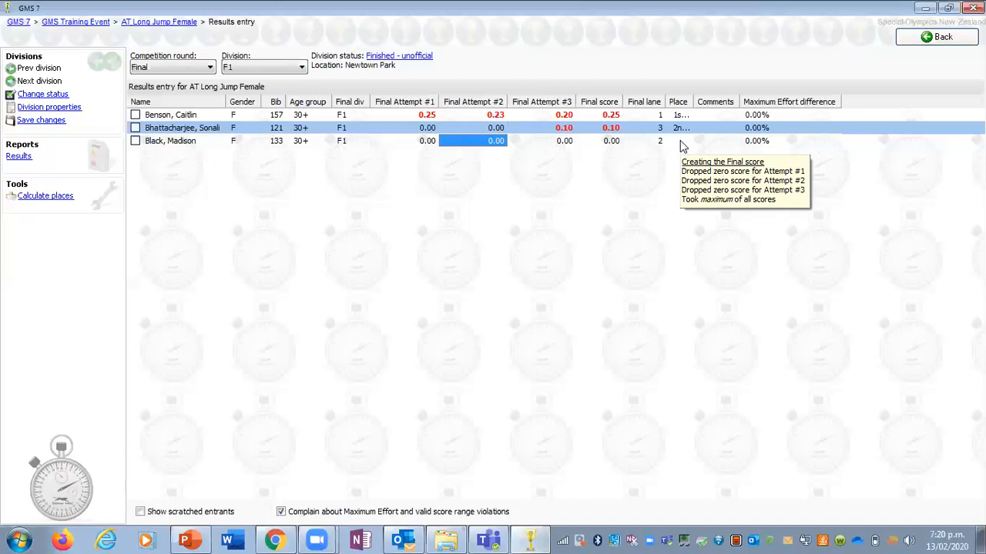
right_click(680, 143)
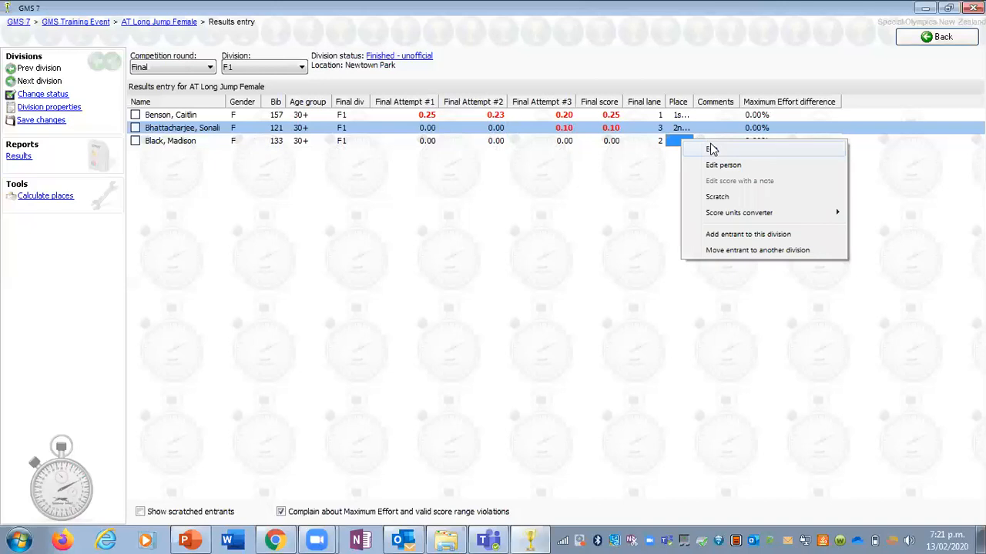
left_click(711, 149)
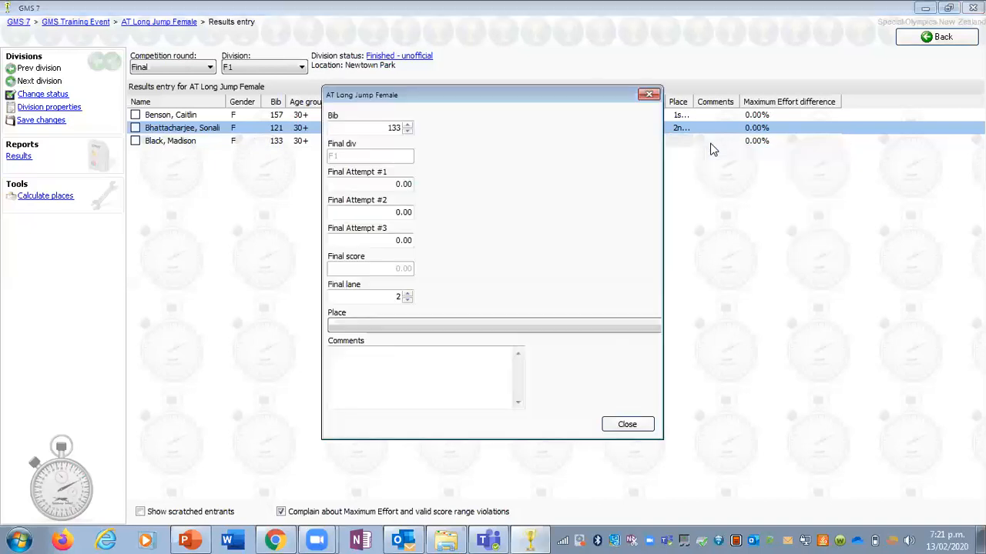
left_click(454, 327)
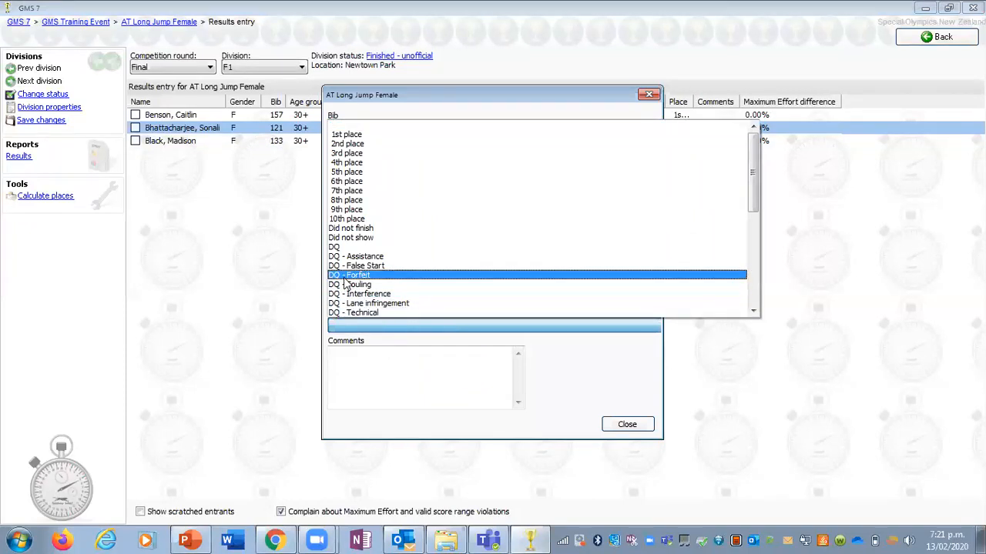
left_click(338, 248)
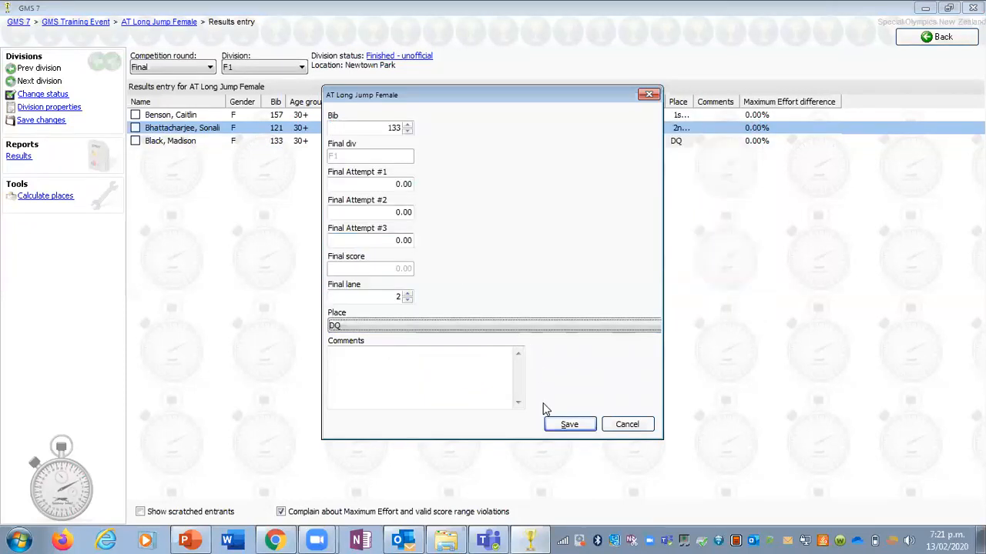
left_click(566, 426)
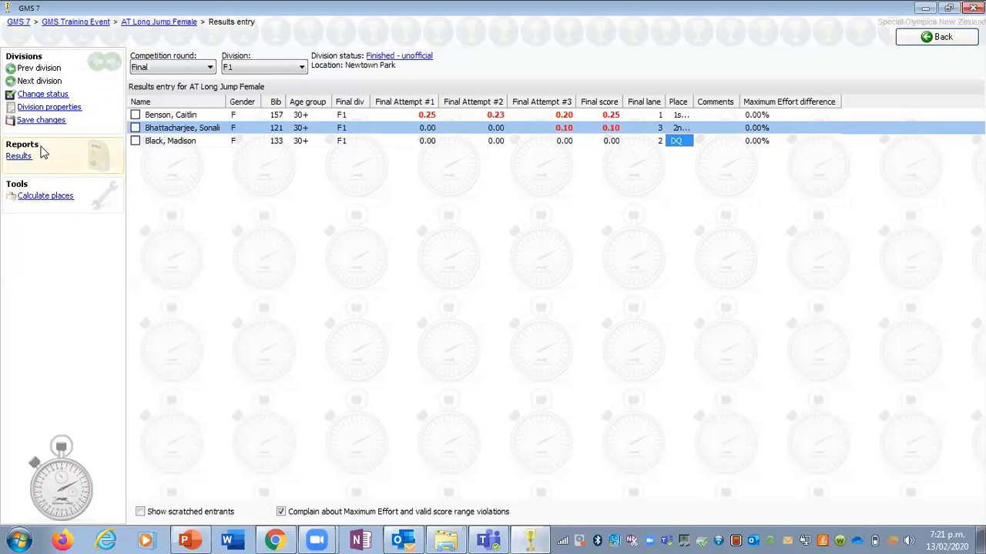
Step: Open the results report settings for AT Long Jump Female, saving the entered results before printing
left_click(23, 156)
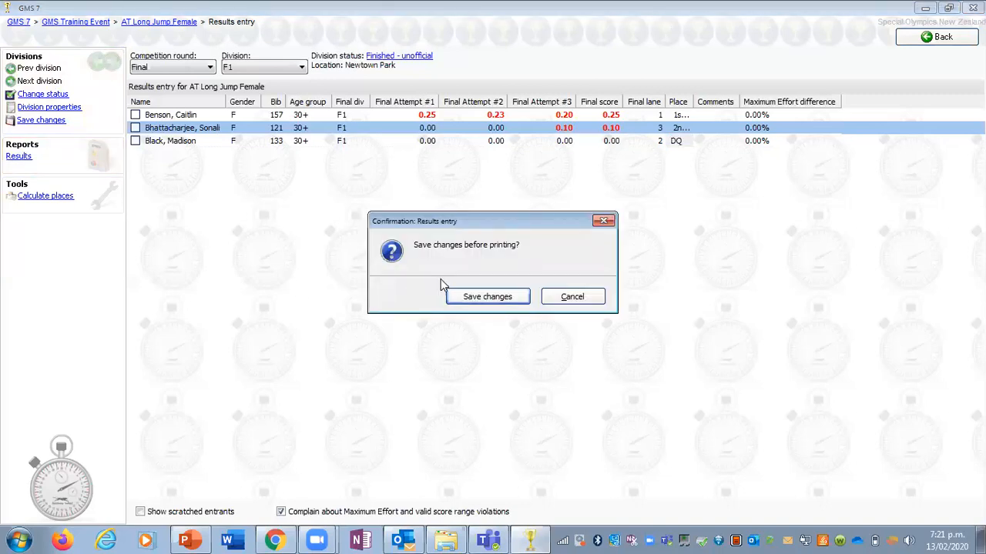
left_click(472, 297)
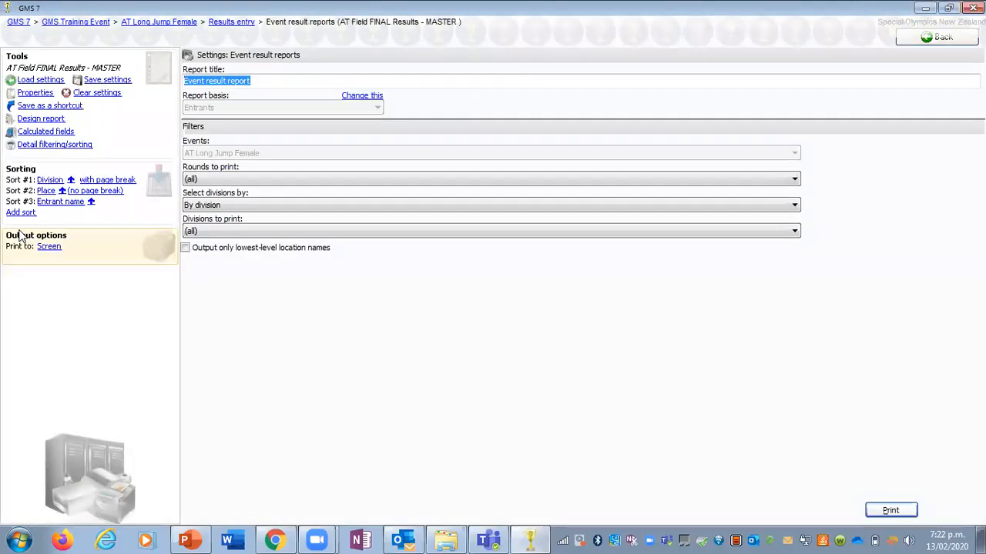
Step: Load the saved report AT Field FINAL Results - MASTER and set the divisions to print to all
left_click(35, 84)
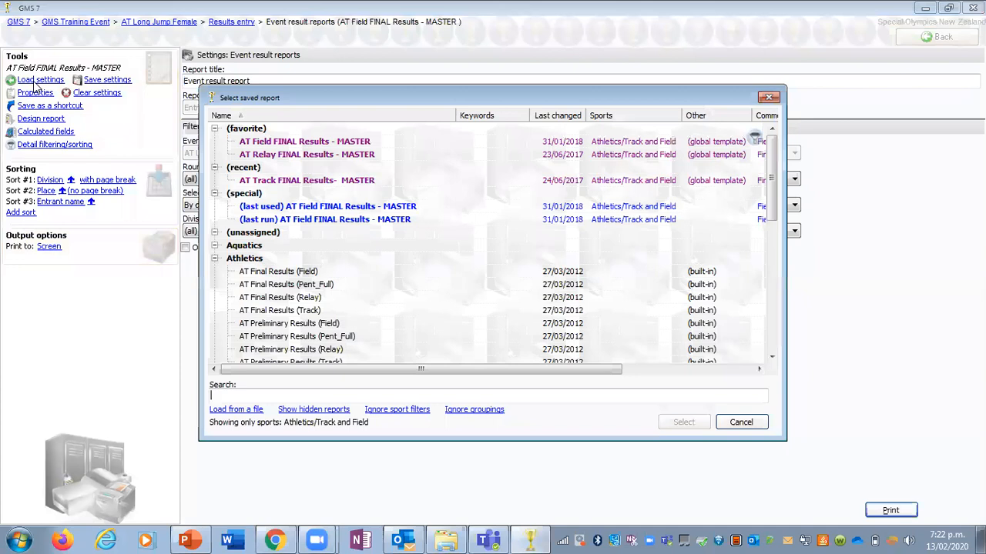
left_click(268, 147)
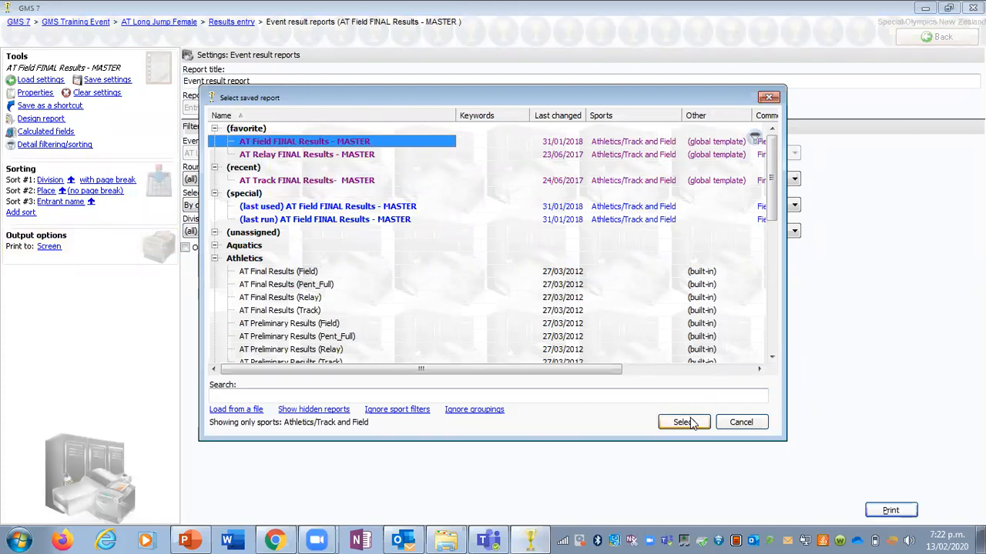
left_click(690, 422)
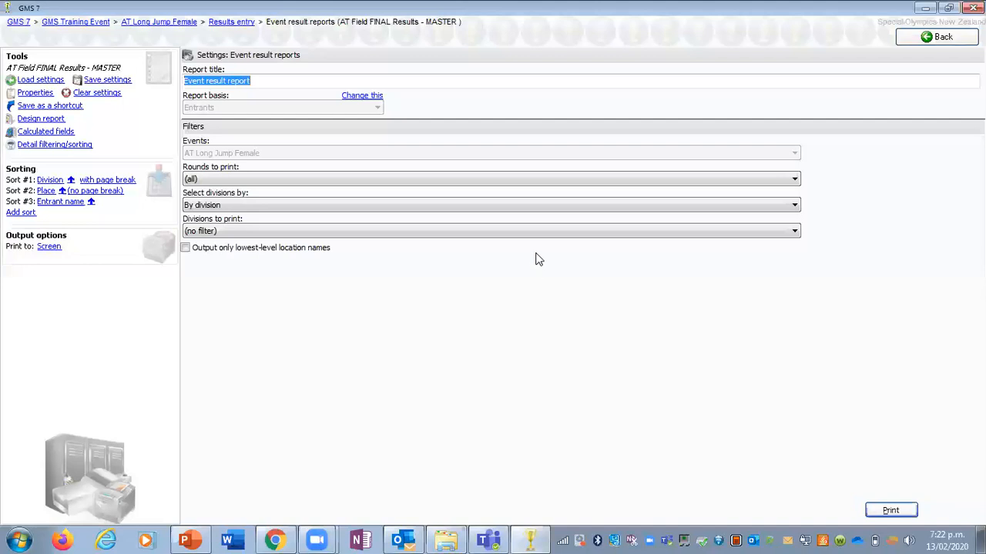
left_click(536, 233)
left_click(530, 246)
left_click(551, 325)
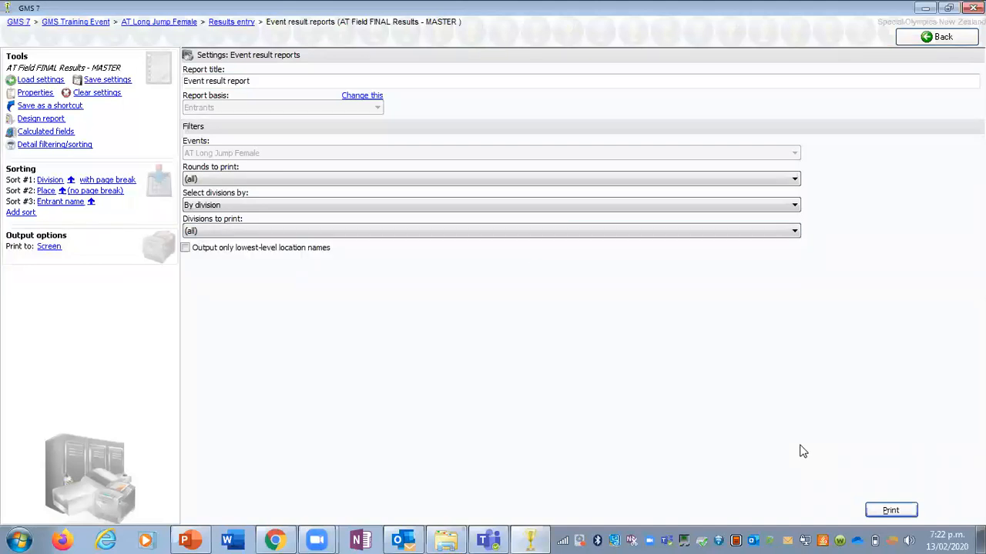
Step: Preview the AT Long Jump Female results report on screen, close it and return to the GMS Training Event's event list
left_click(892, 511)
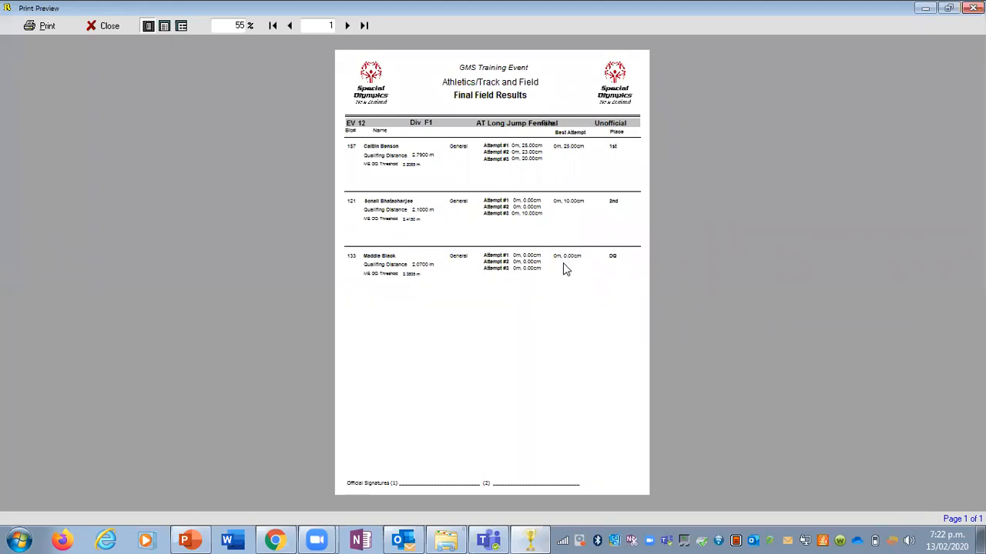
left_click(109, 26)
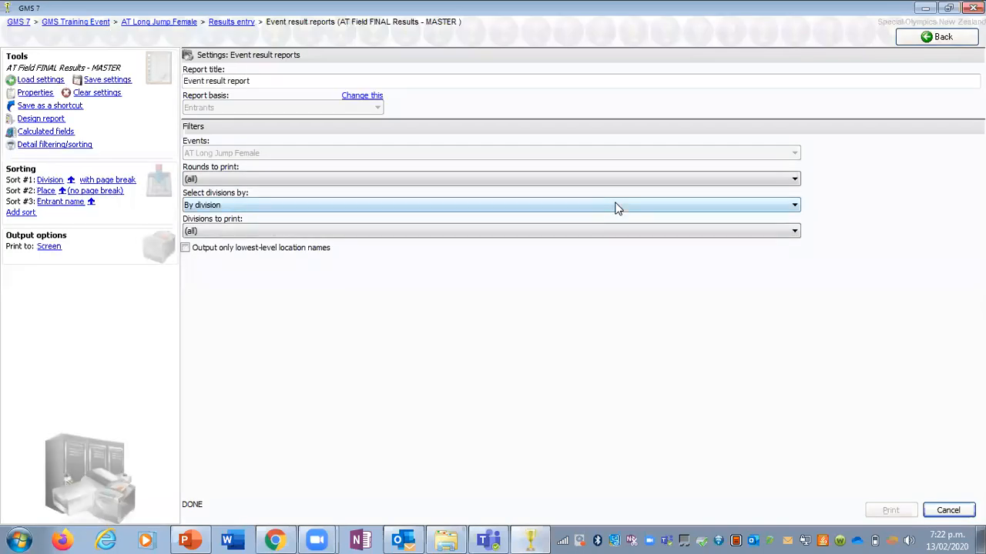
left_click(959, 44)
left_click(958, 43)
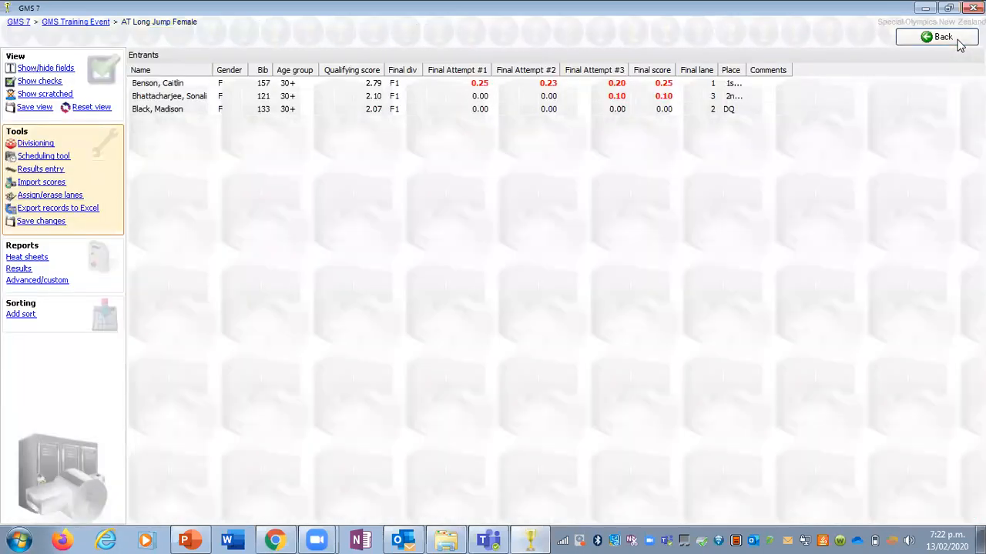
left_click(959, 44)
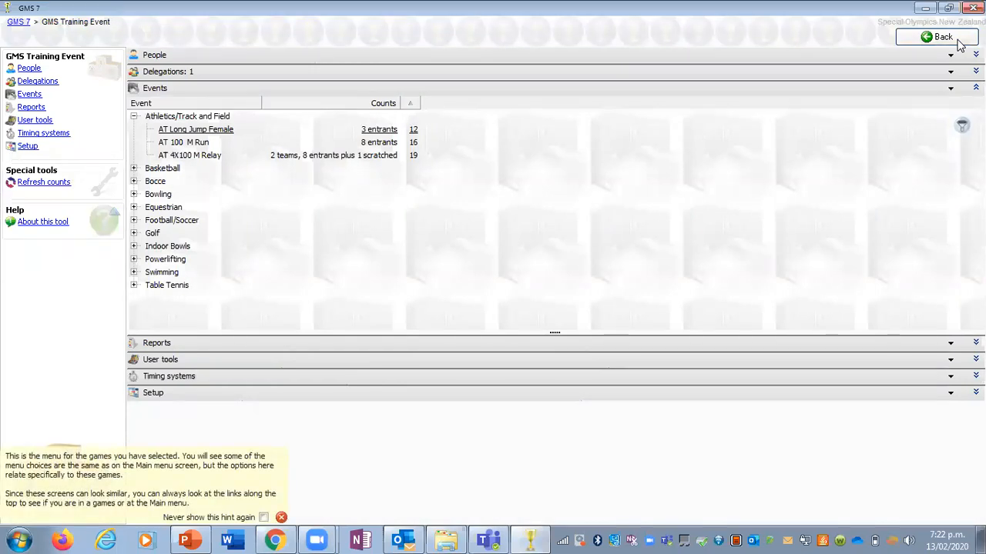
Step: Examine the results entry layout of EQ Equestrian Dressage for division A1, and return to the event list
left_click(134, 116)
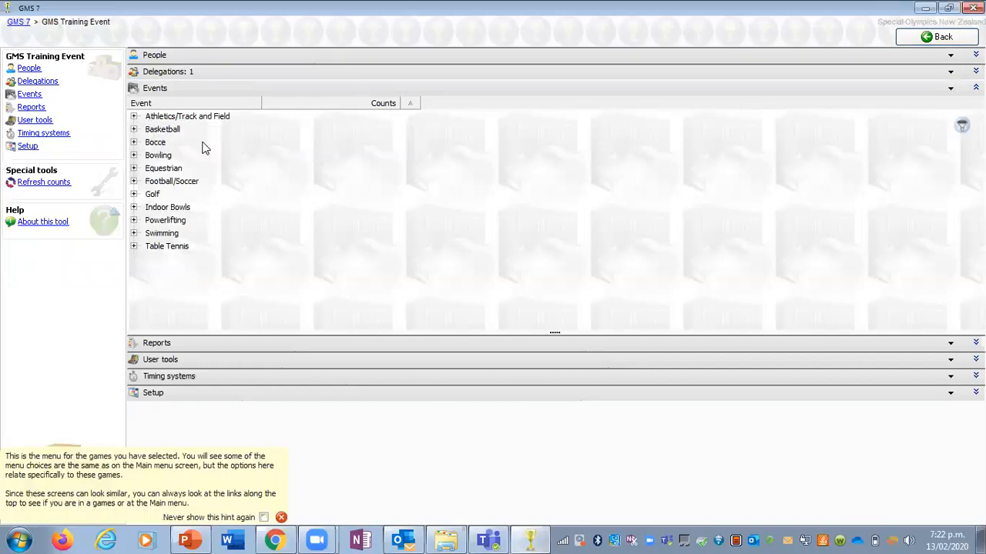
left_click(134, 168)
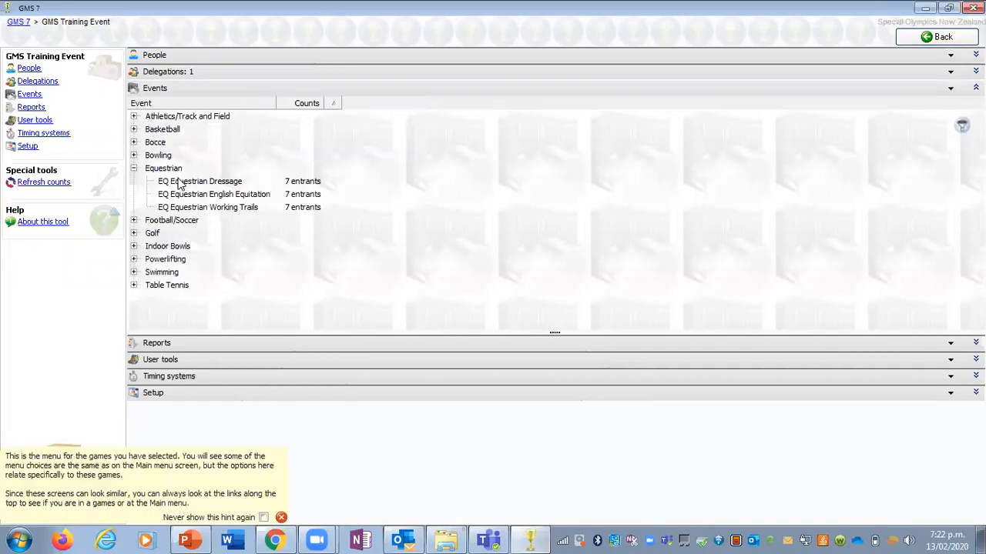
double_click(177, 181)
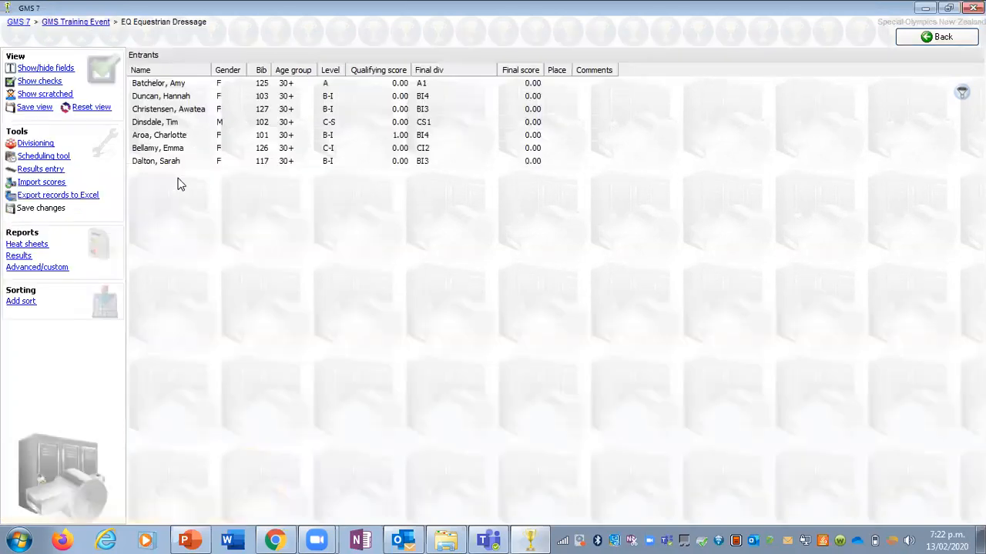
left_click(57, 170)
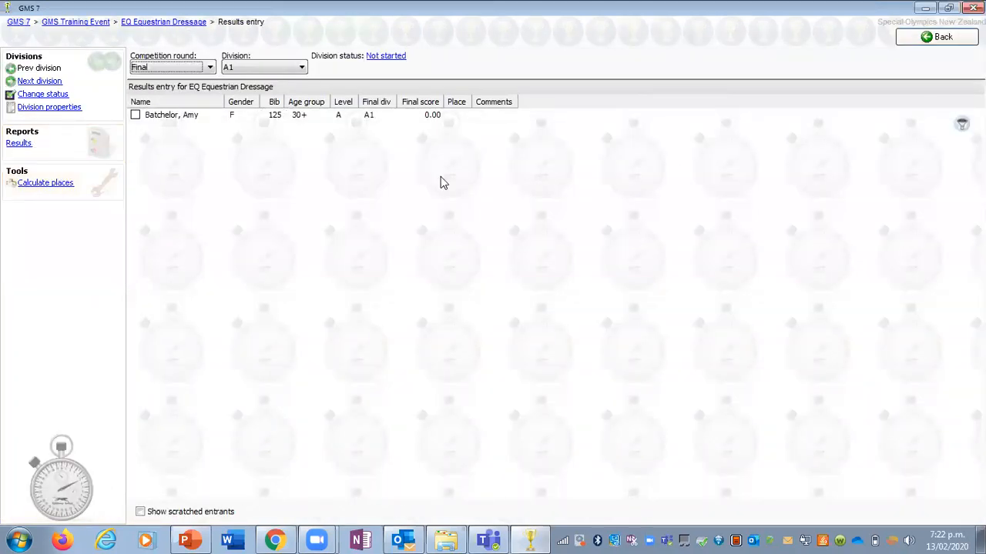
left_click(437, 118)
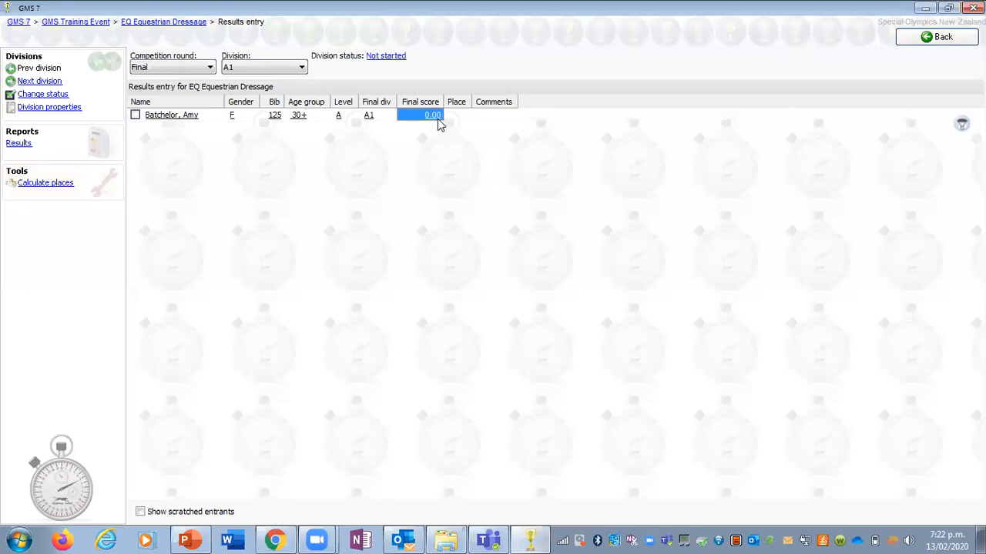
left_click(936, 37)
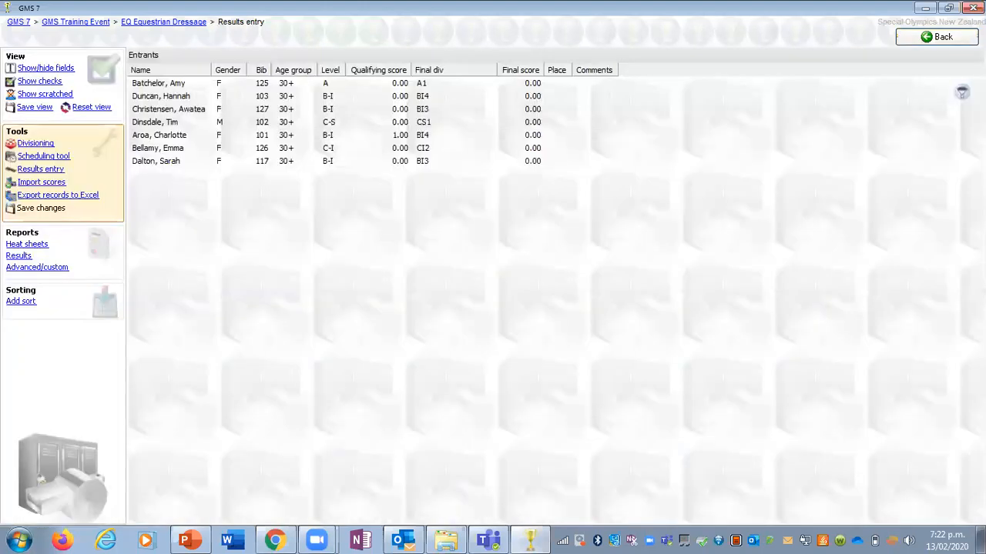
left_click(937, 37)
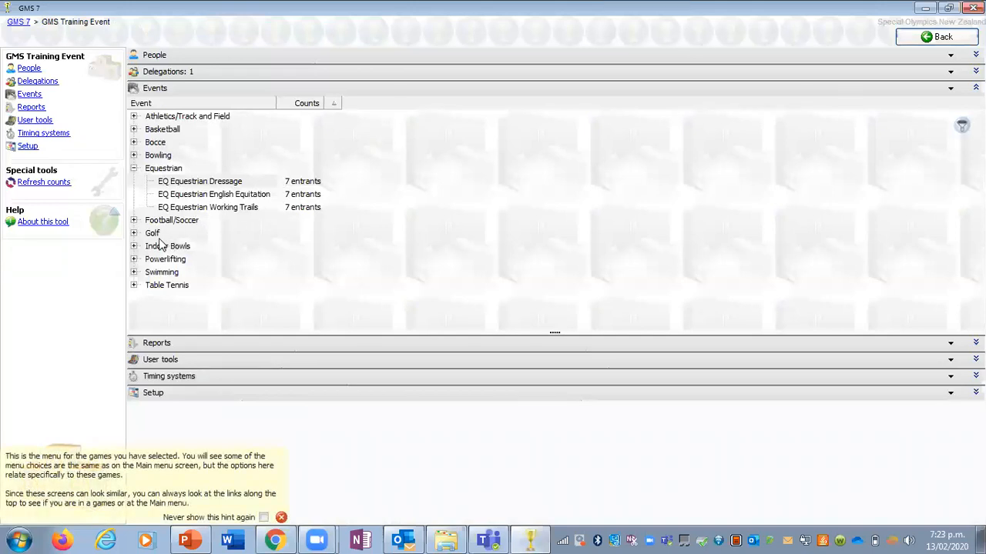
Step: Open results entry for BO Bowling Doubles and sort the entrants by team
left_click(134, 169)
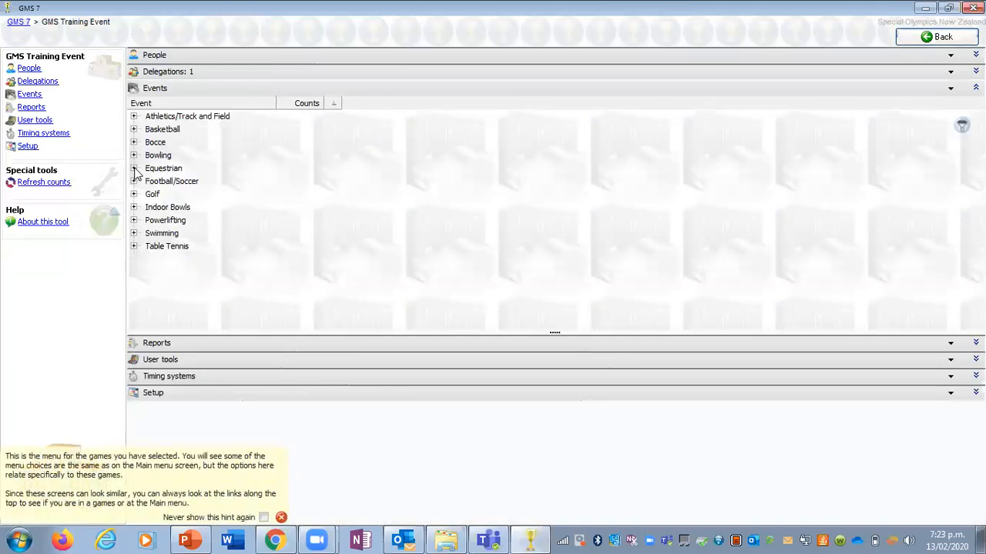
left_click(134, 155)
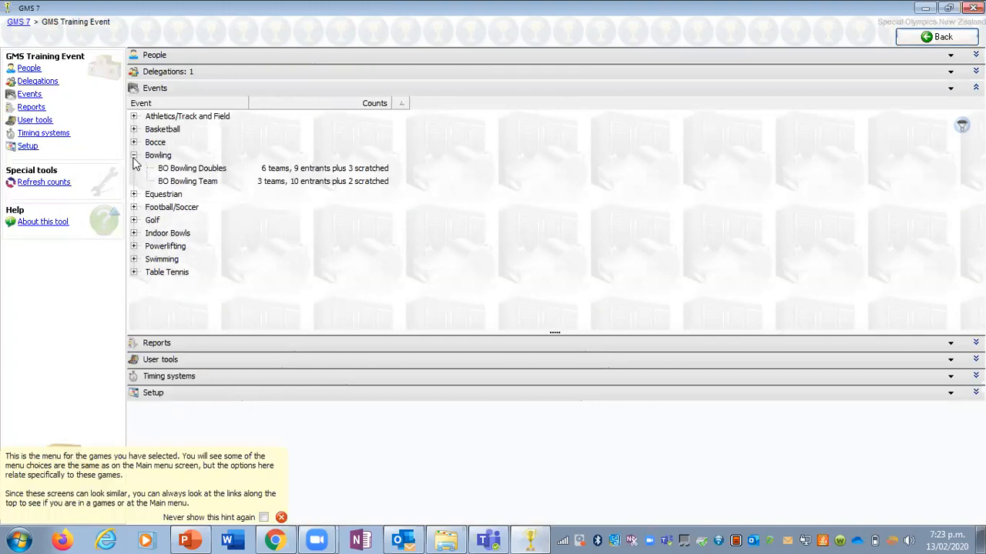
double_click(176, 169)
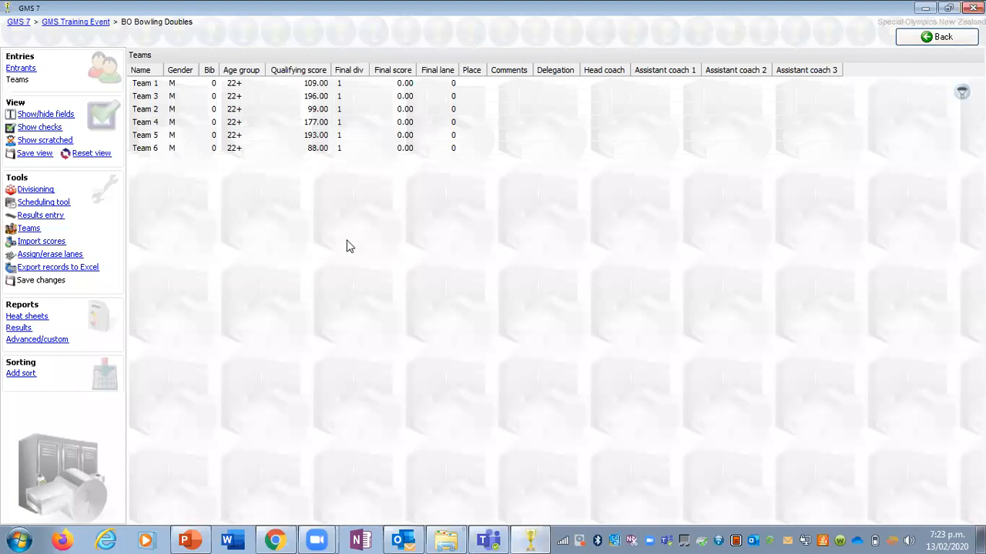
left_click(145, 97)
left_click(144, 83)
left_click(144, 110)
left_click(40, 216)
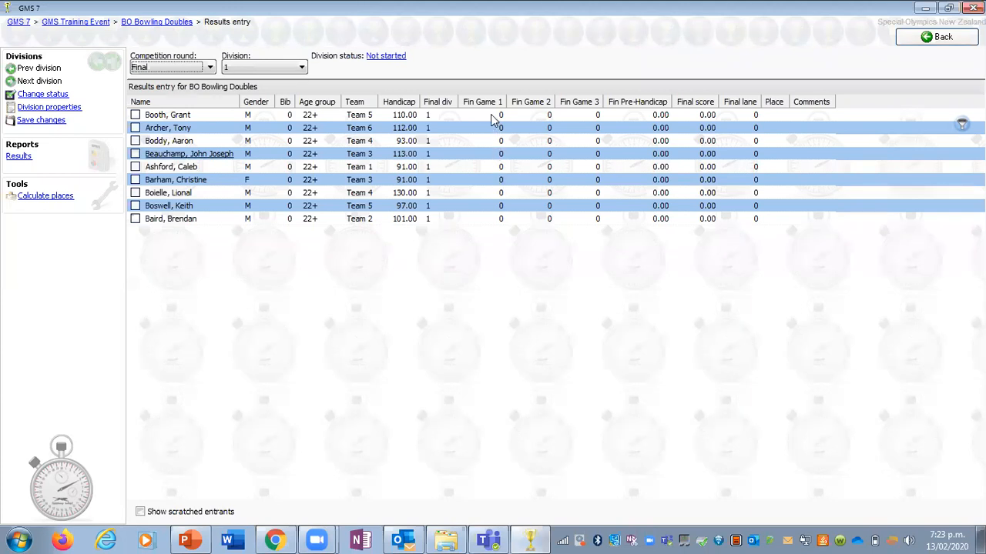
mouse_move(493, 119)
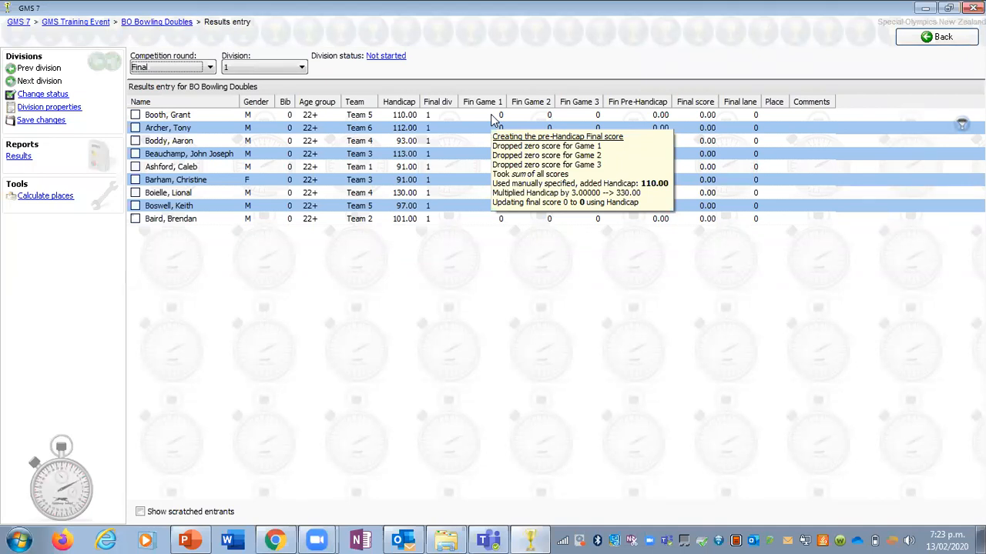
left_click(371, 102)
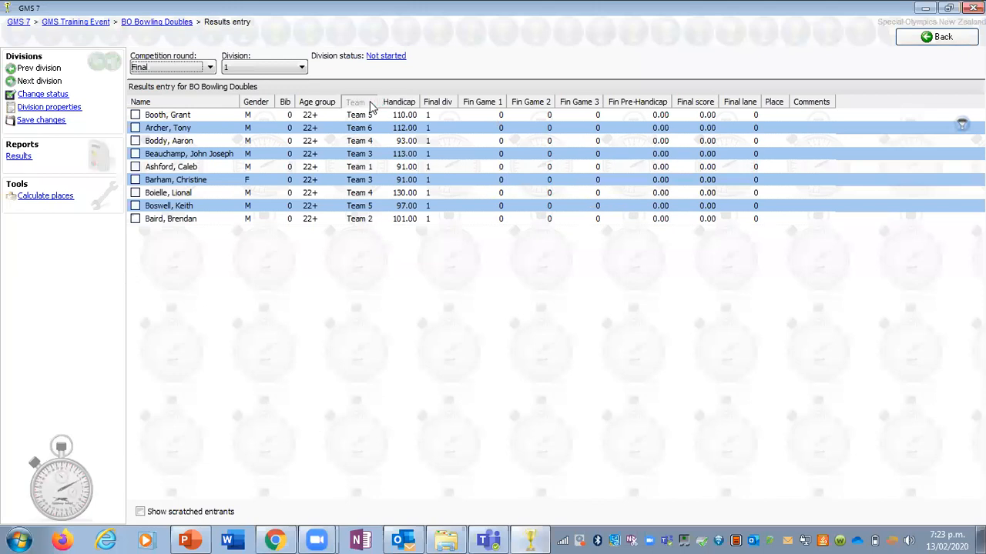
left_click(375, 145)
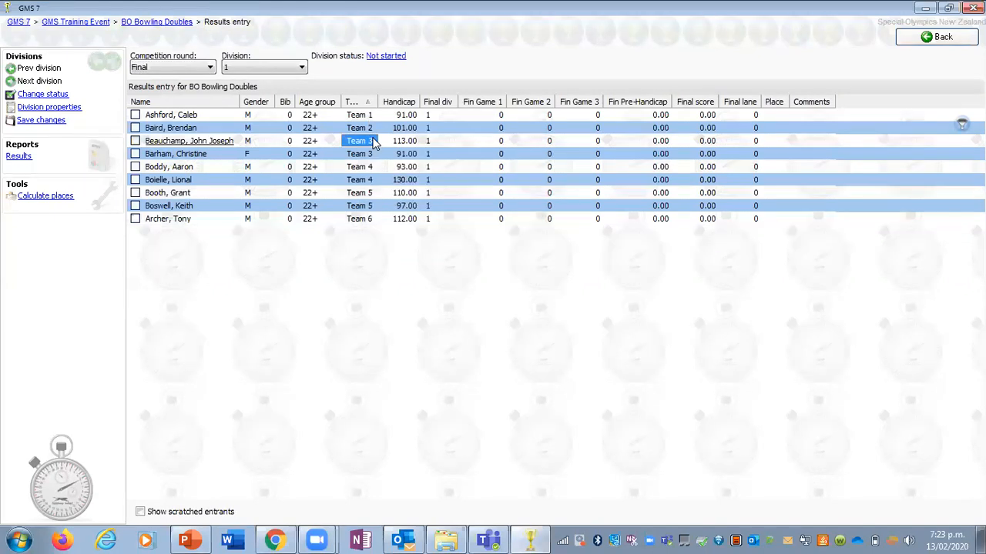
Step: Enter final game scores of 96, 65 and 36 for the first-listed Team 3 bowler
left_click(477, 146)
mouse_move(477, 146)
type("96")
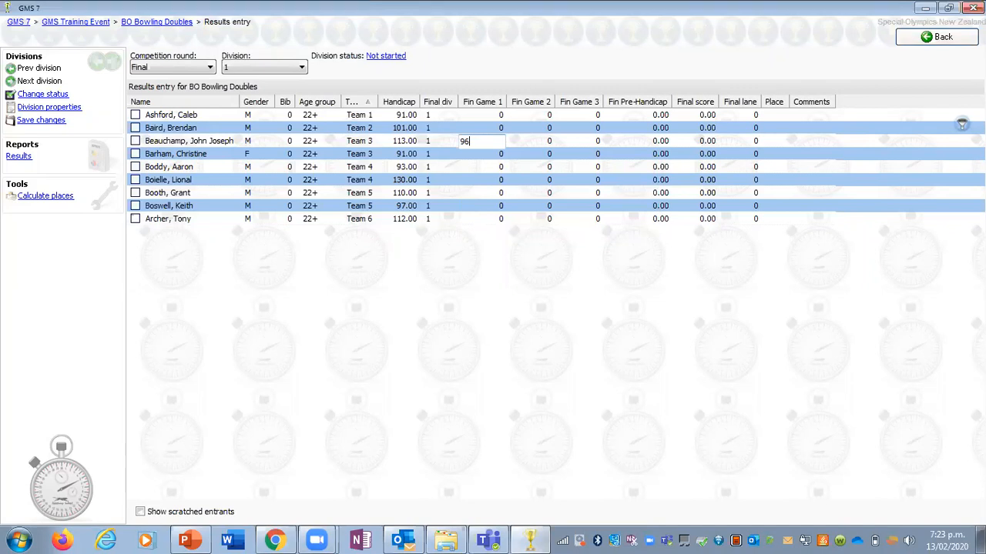
key("Tab")
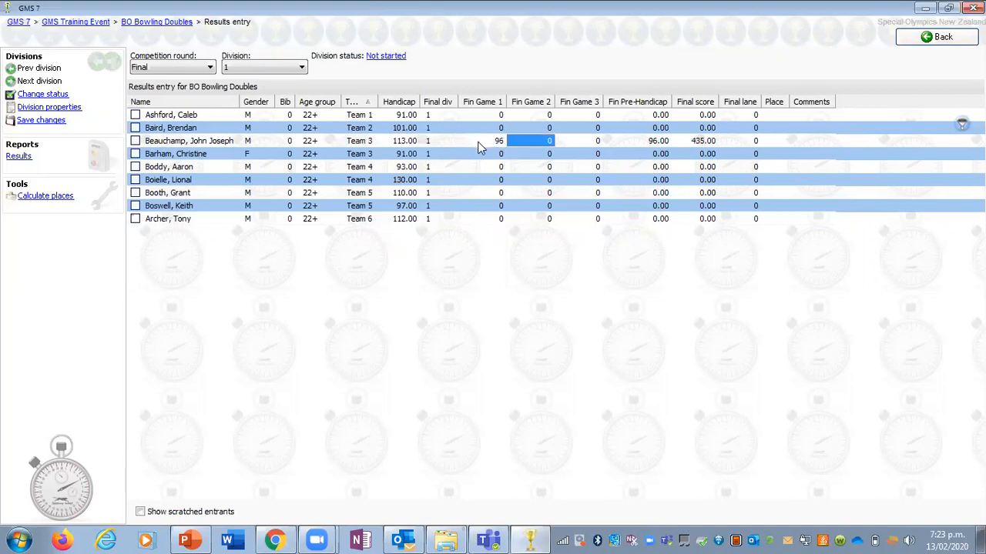
type("6")
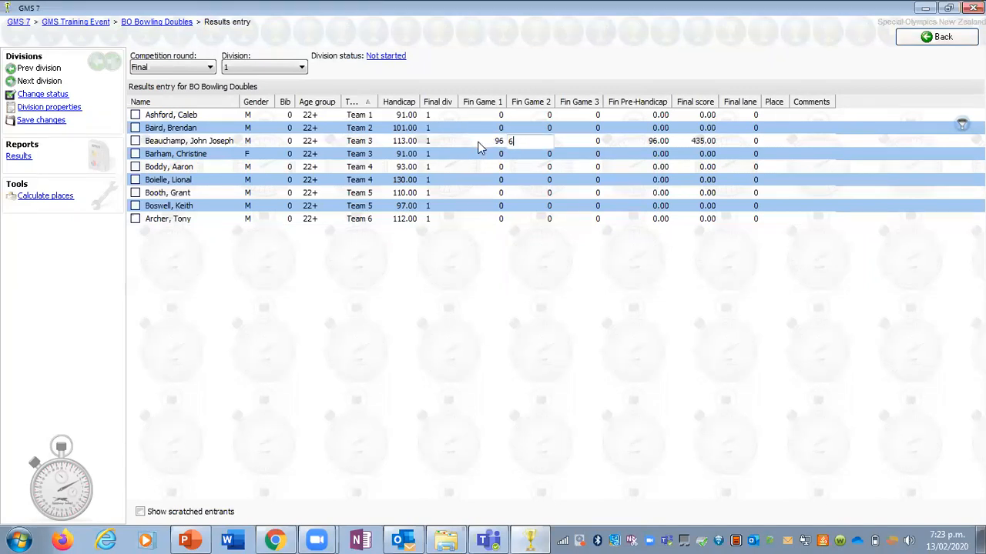
type("5")
key("Tab")
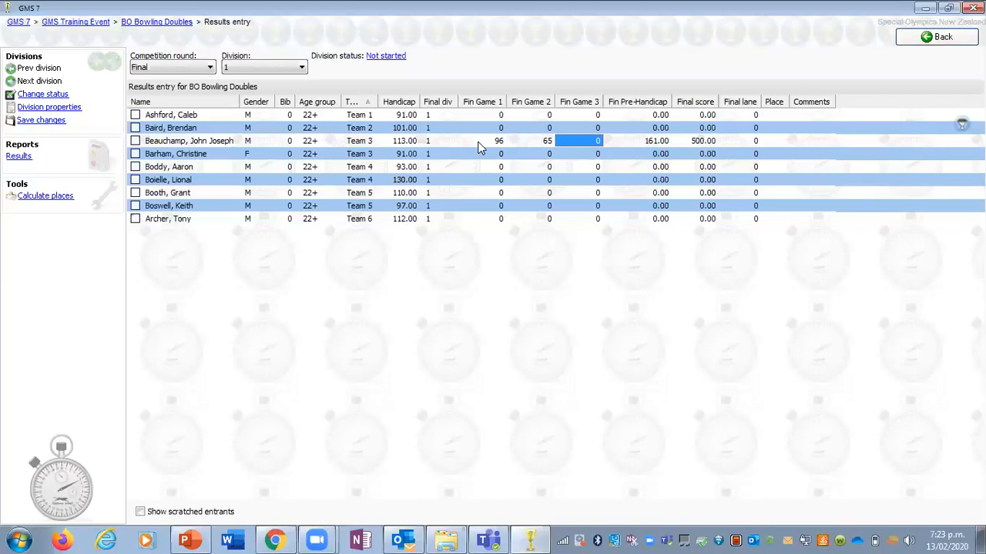
type("36")
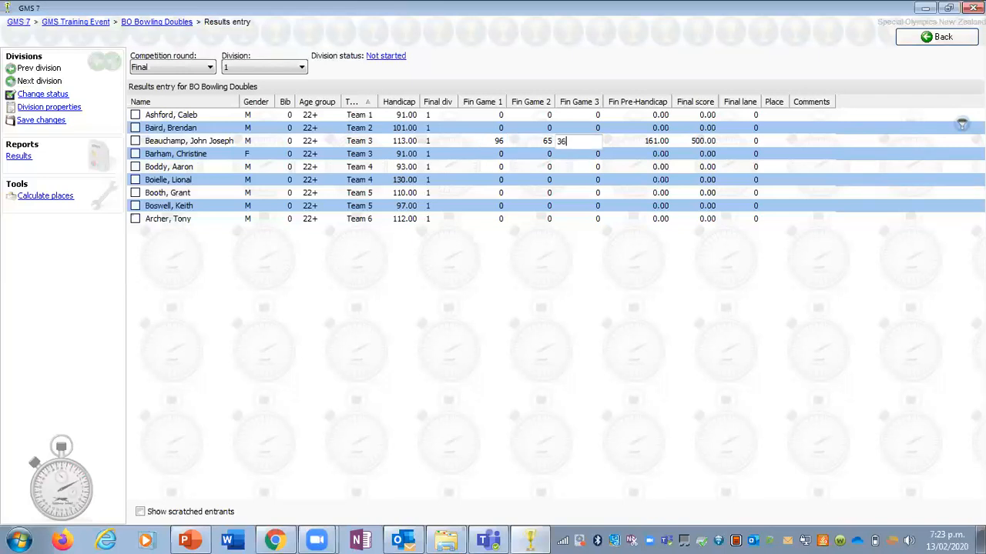
left_click(645, 143)
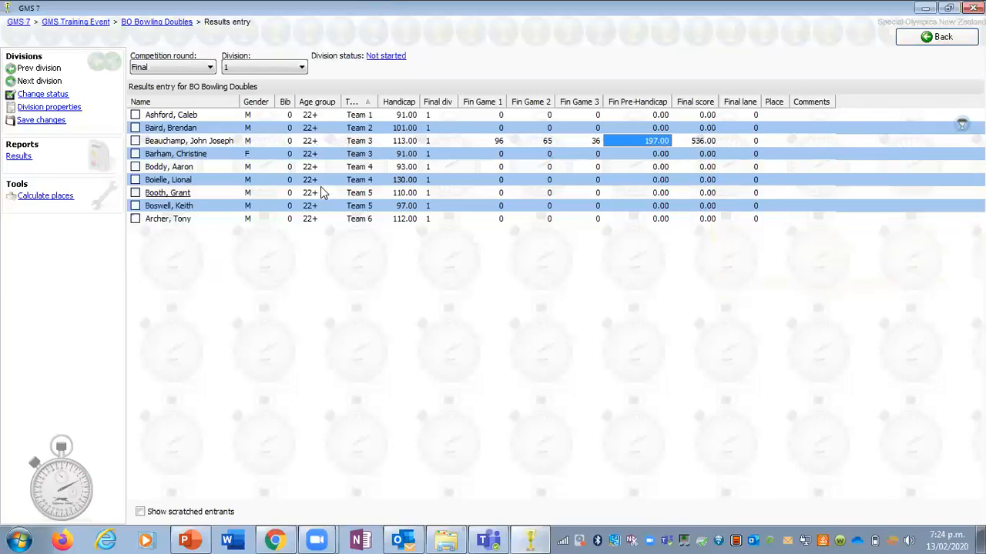
Step: Enter final game scores of 85, 56 and 22 for the second-listed Team 3 bowler
left_click(492, 156)
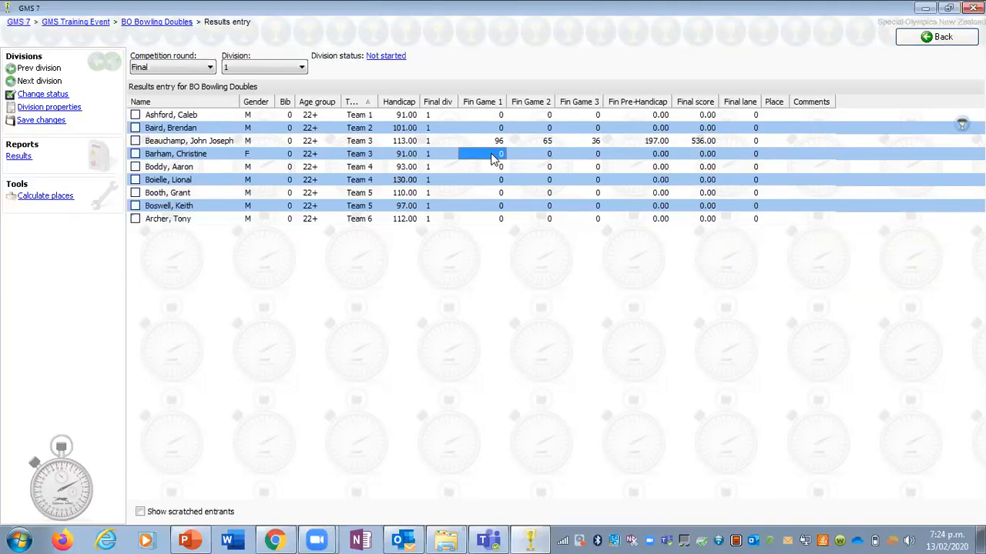
type("85")
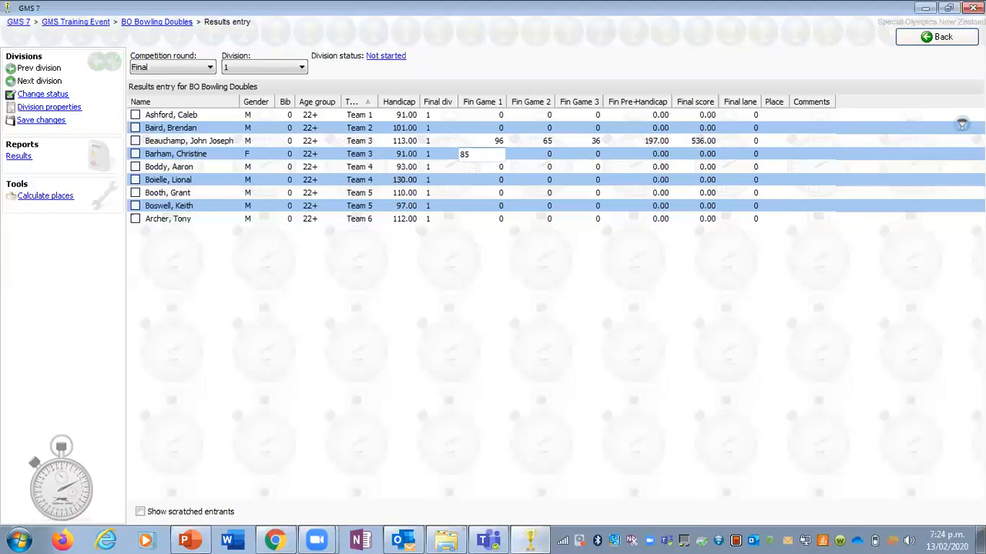
key("Tab")
type("56")
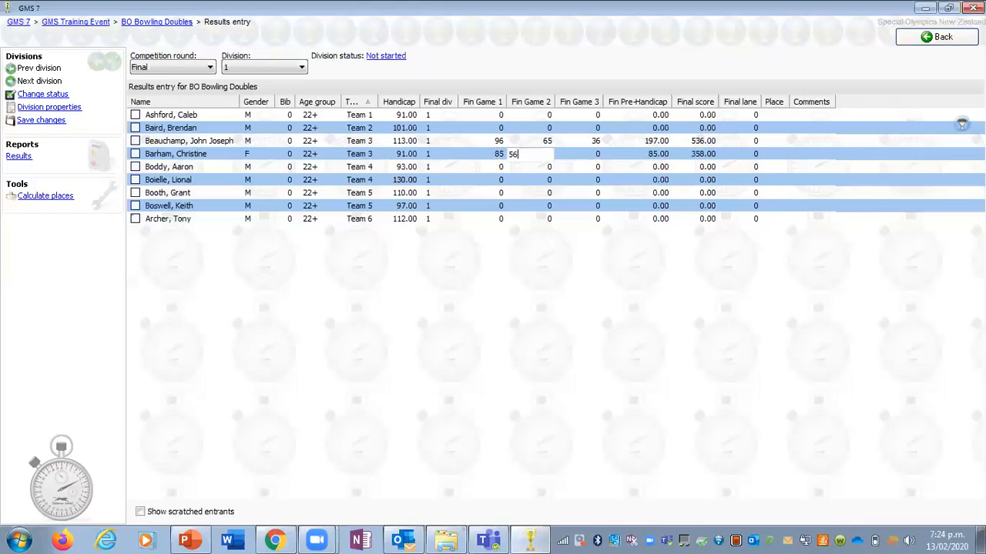
key("Tab")
type("22")
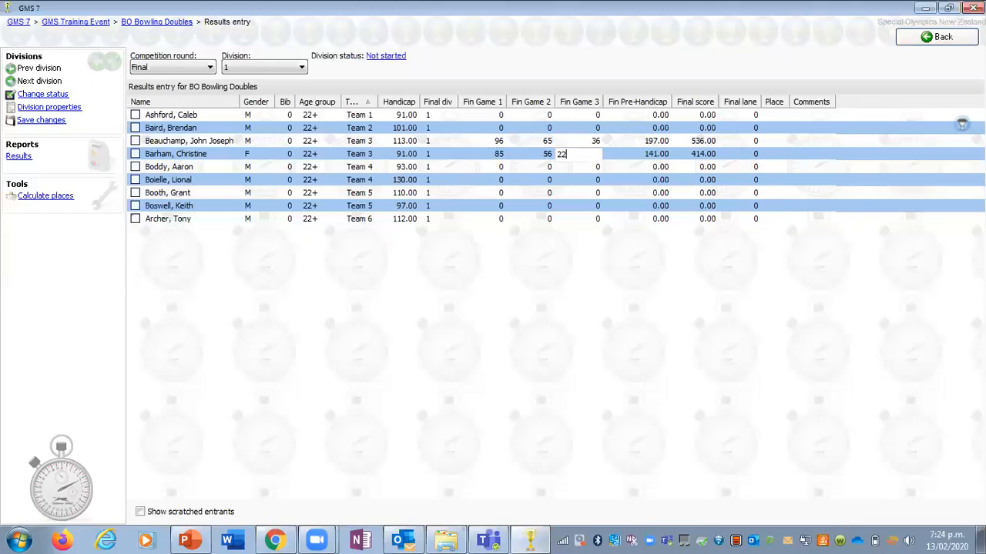
key("Tab")
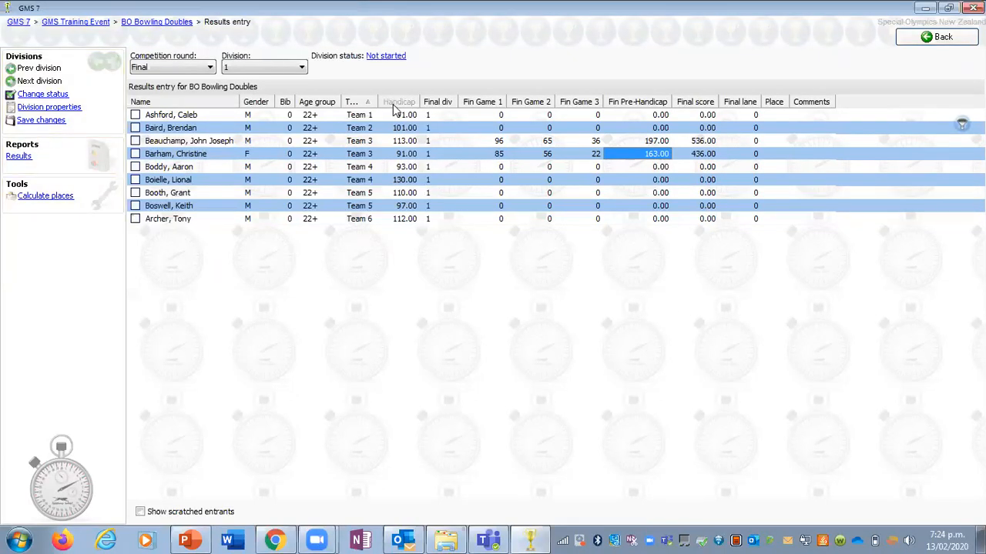
Step: Change the bowling doubles division's status to Finished - unofficial and save the event, returning to the event list
left_click(395, 55)
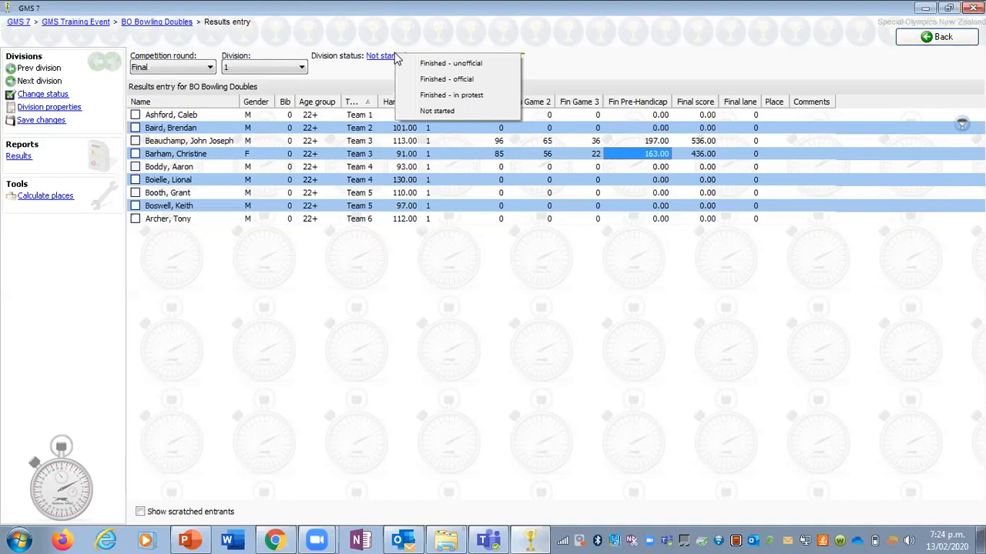
left_click(433, 66)
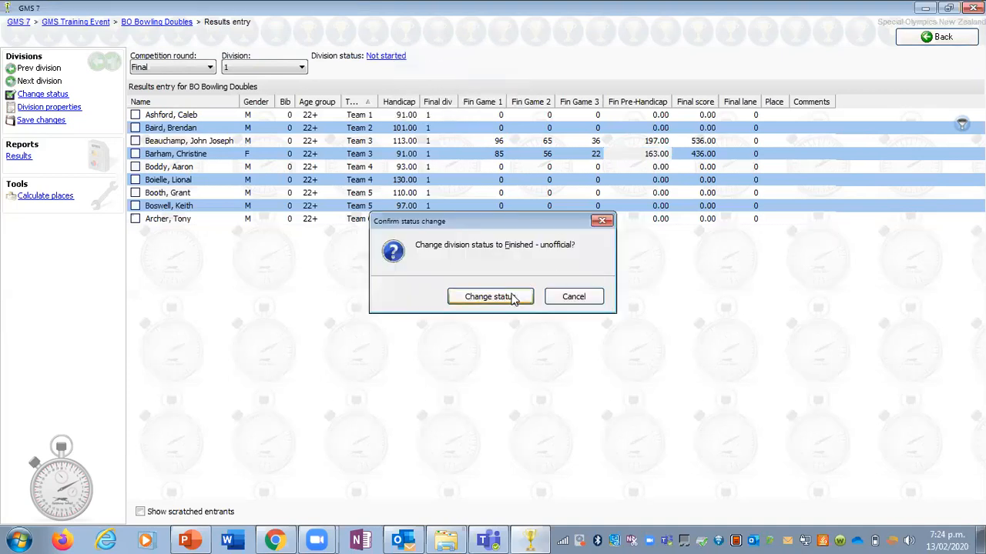
left_click(490, 298)
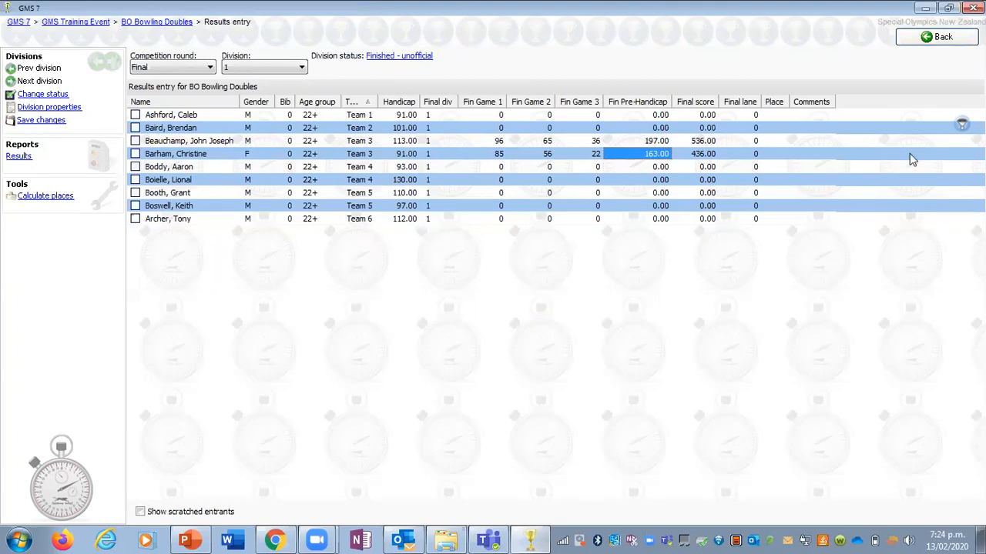
left_click(928, 39)
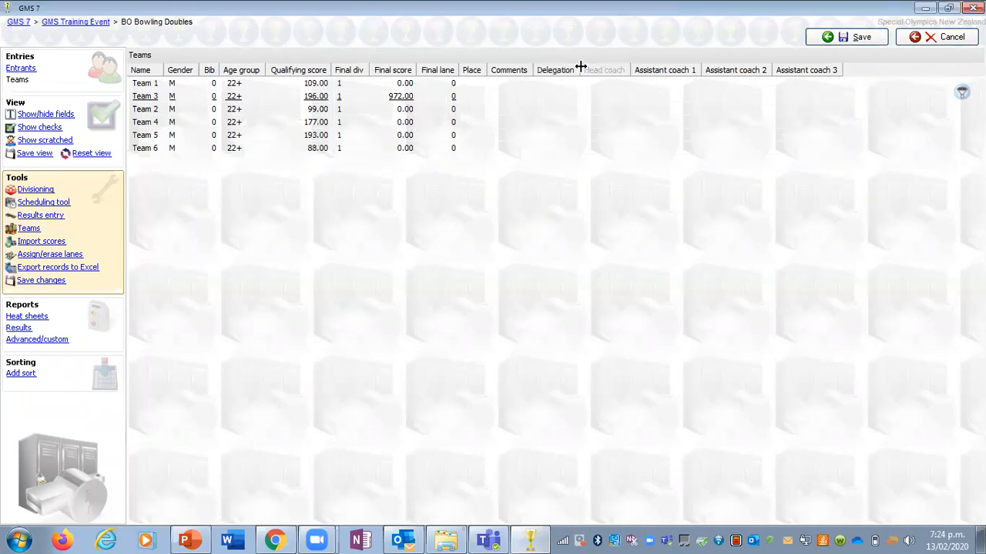
left_click(832, 39)
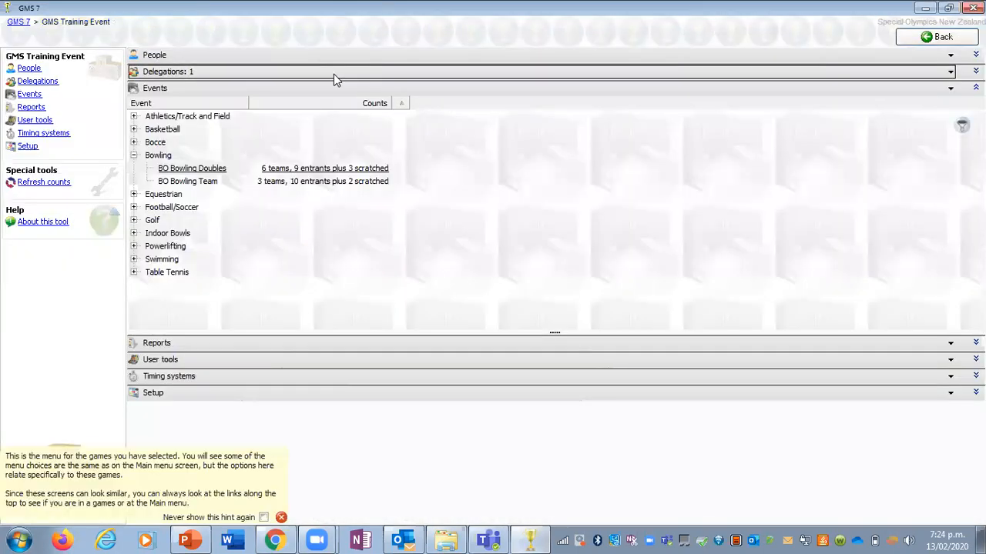
Step: Examine the results entry layout of BB Basketball Team for division 1, and return to its team list
left_click(134, 155)
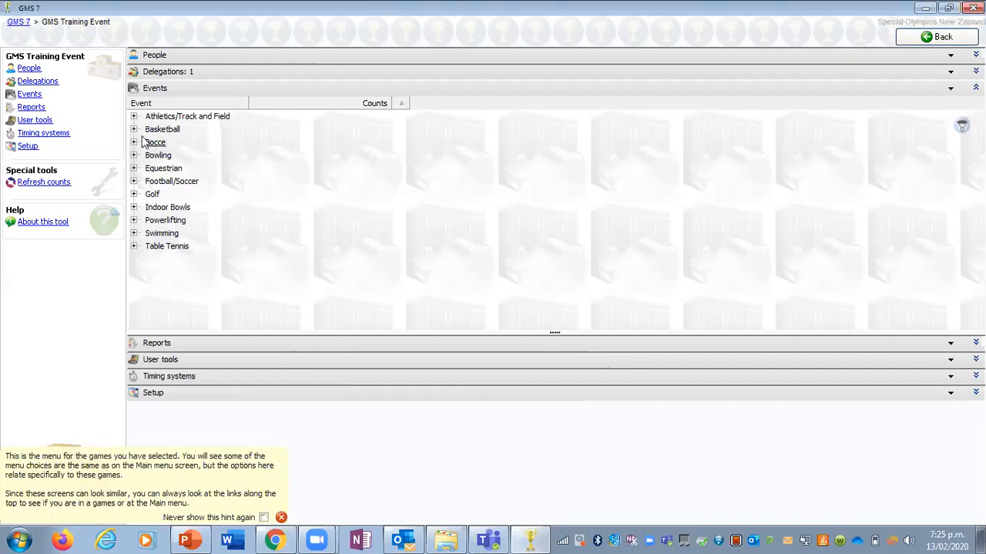
left_click(135, 130)
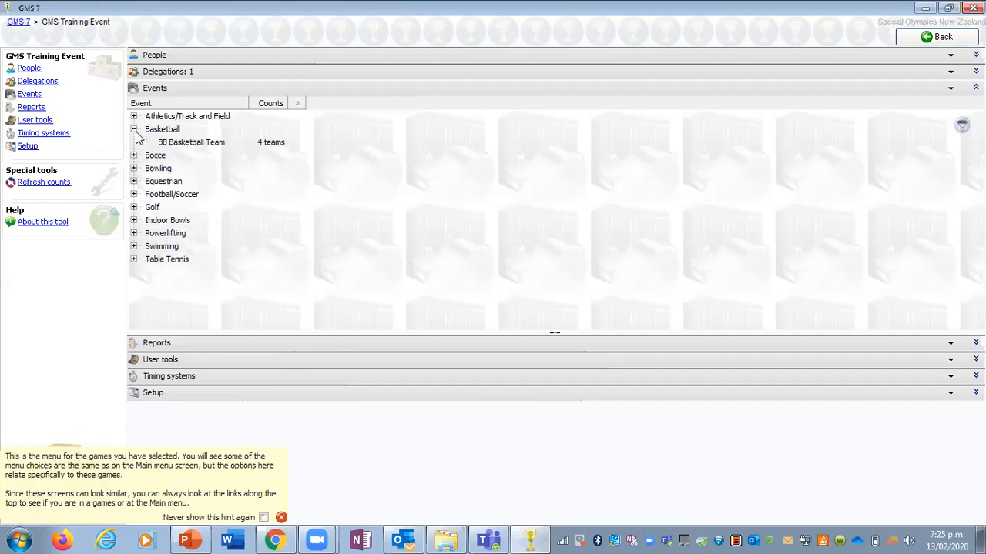
double_click(230, 144)
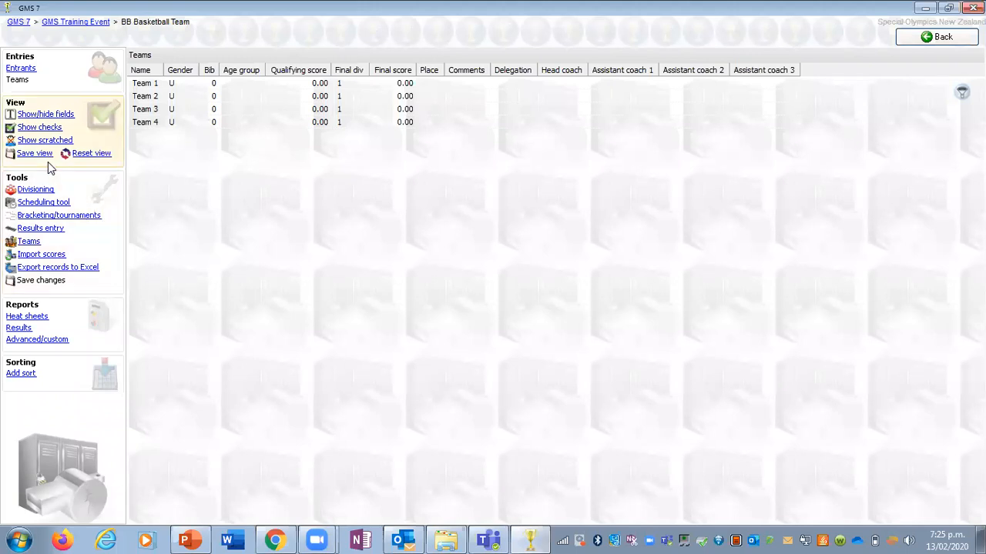
left_click(59, 230)
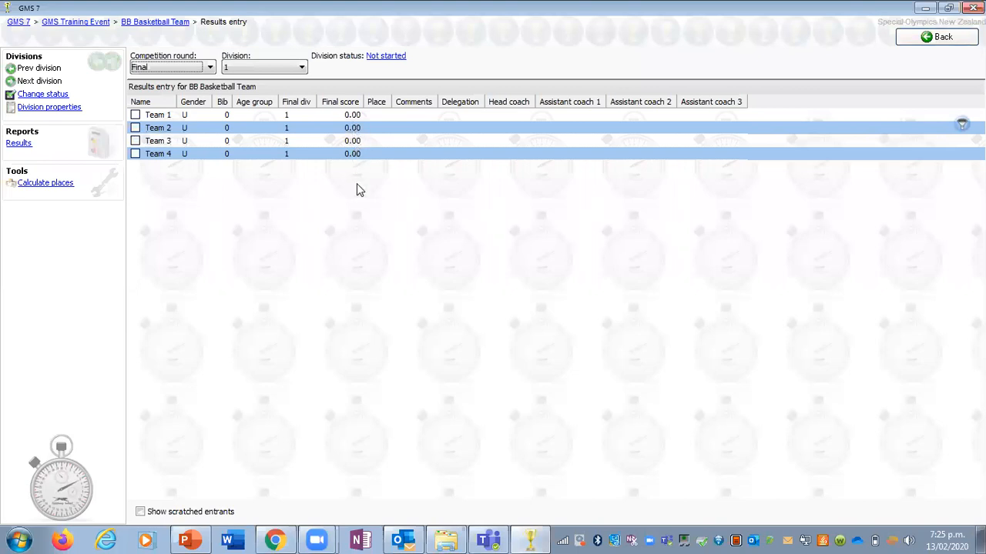
left_click(929, 44)
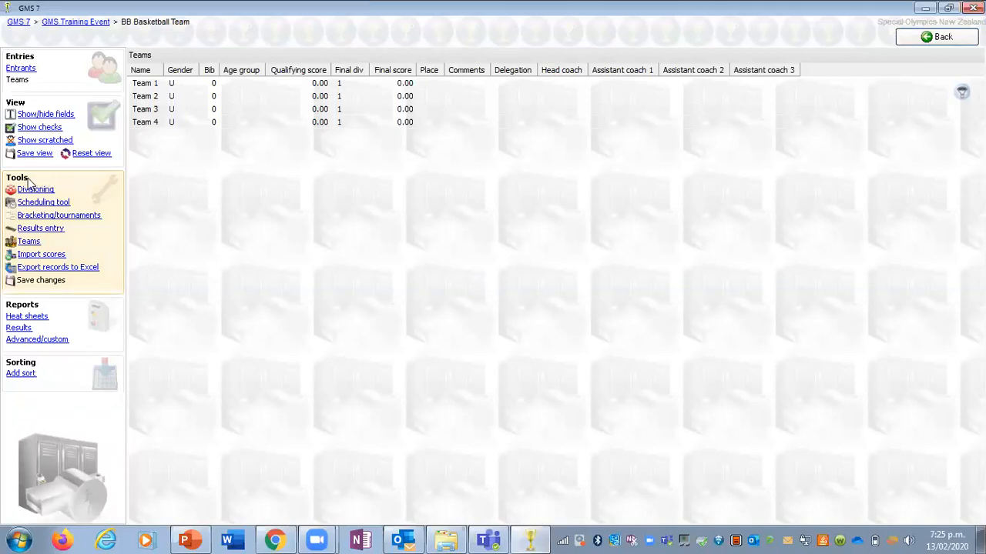
Step: Open division 1 in the basketball bracketing tool and enter match 1 scores of 85 for Team 4 and 65 for Team 1
left_click(88, 220)
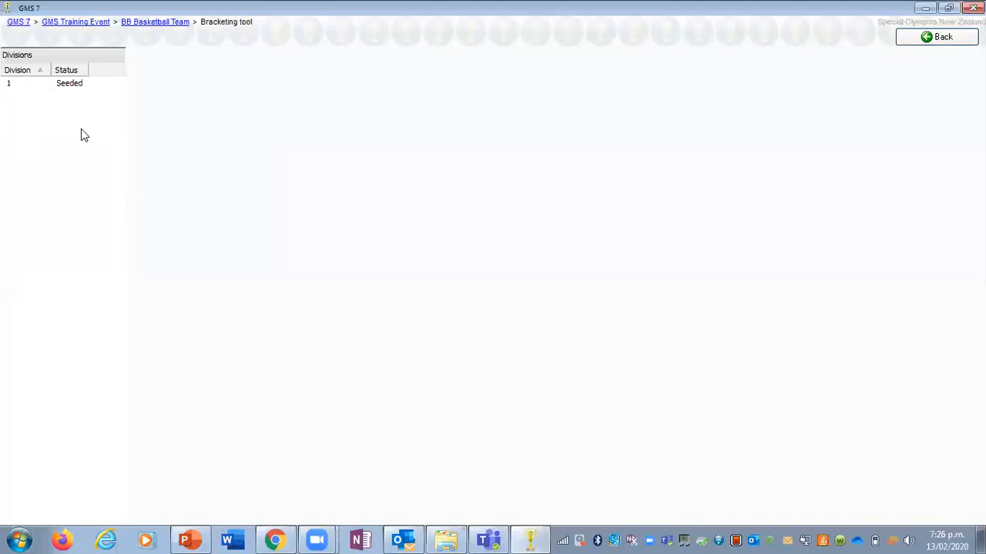
left_click(67, 88)
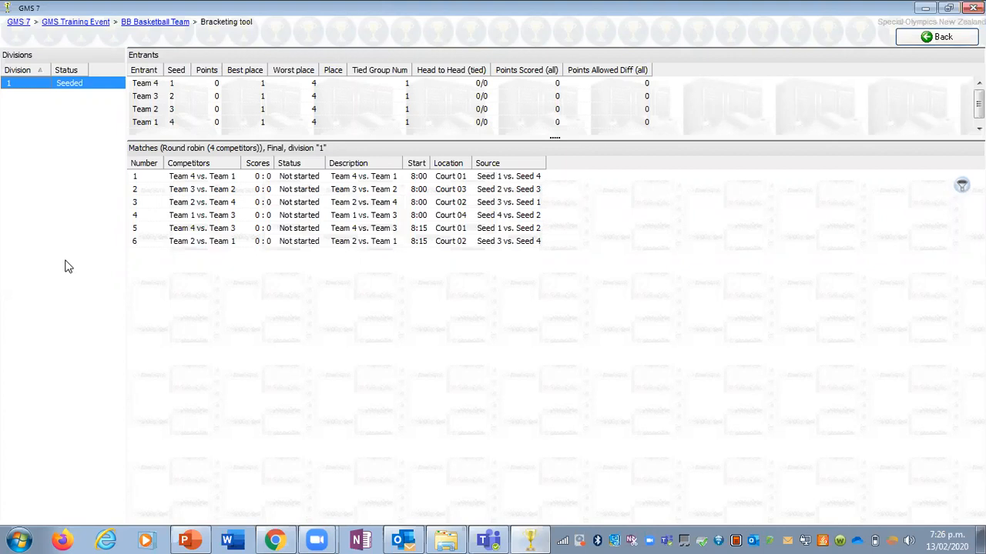
double_click(193, 181)
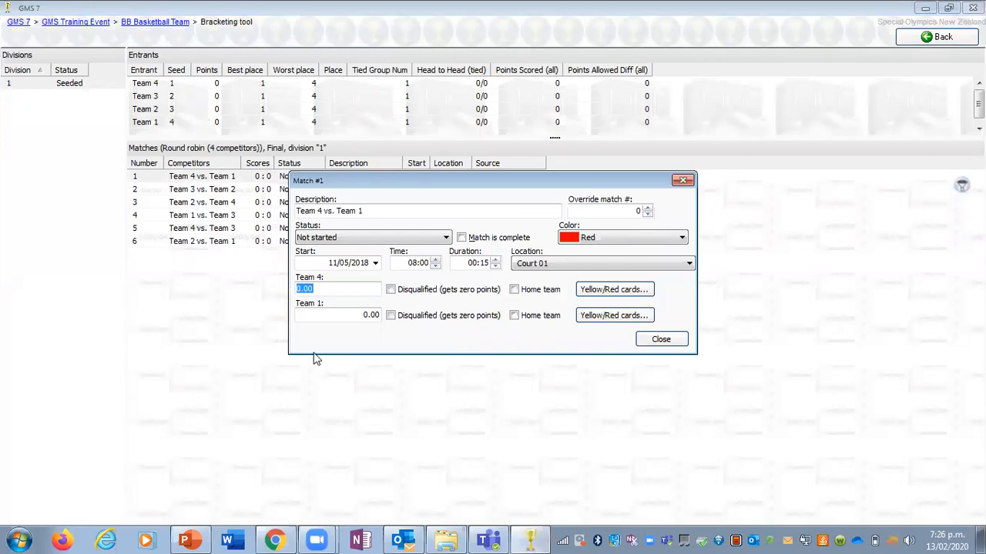
left_click(336, 287)
double_click(337, 288)
type("85")
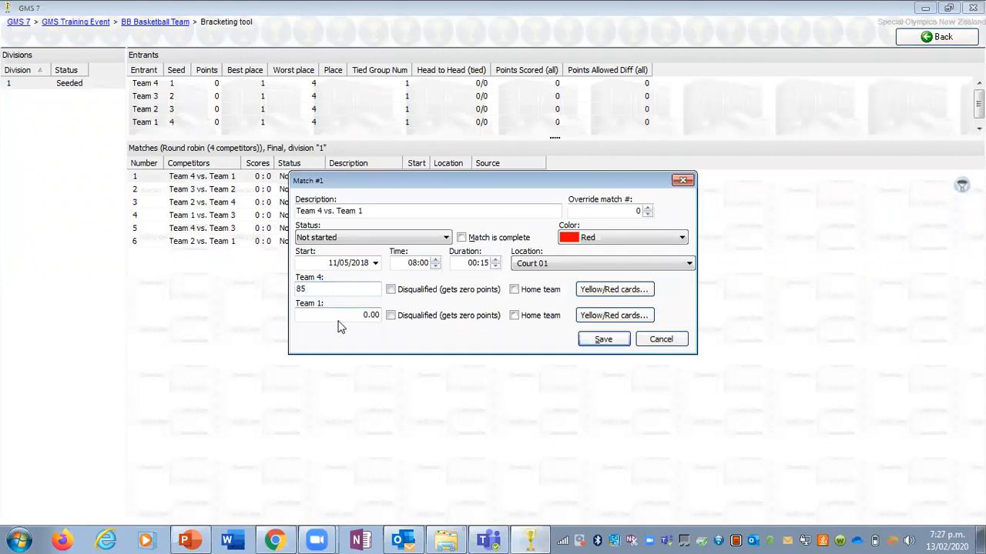
key("Tab")
type("65")
key("Tab")
Step: Save match 1 as complete with status Finished - unofficial, and widen the Status column of the match list
left_click(462, 239)
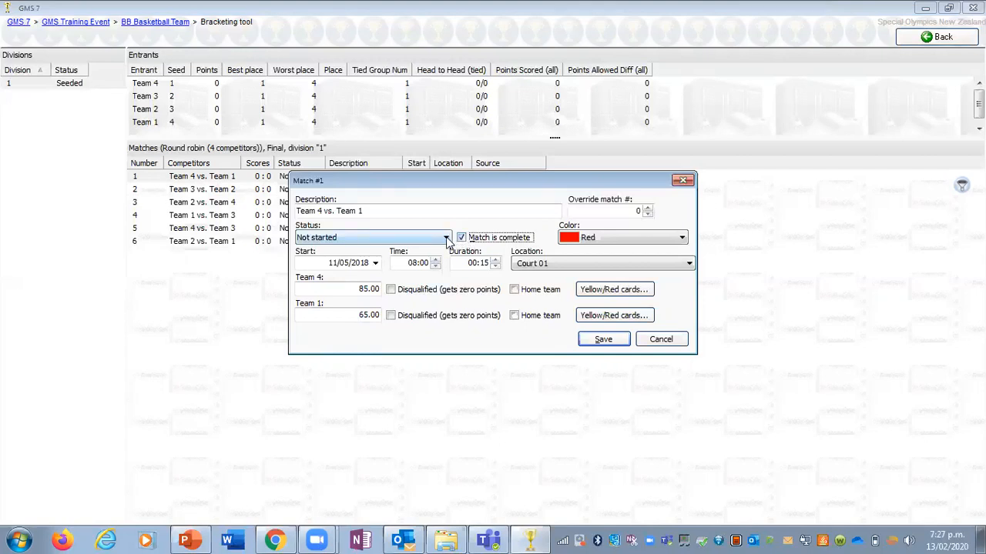
left_click(447, 238)
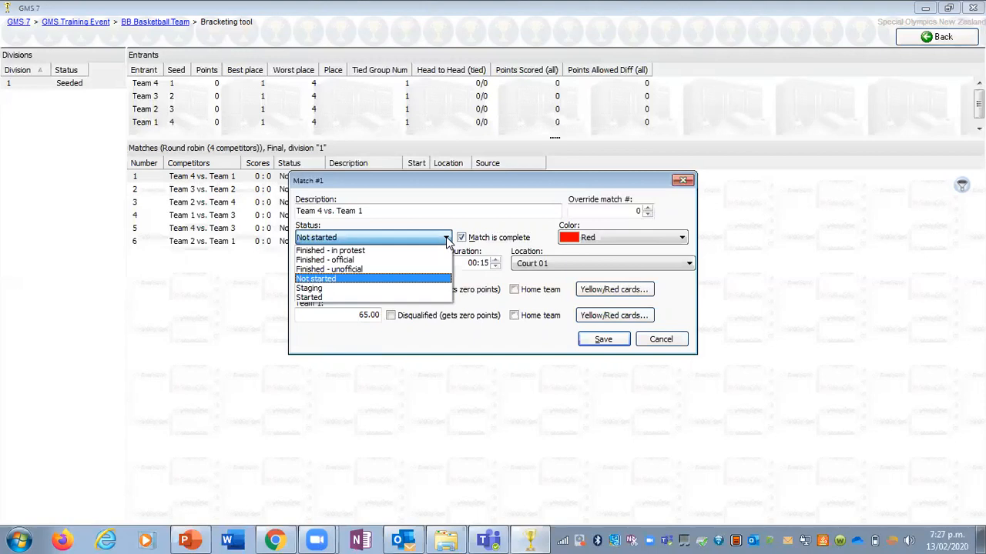
left_click(411, 270)
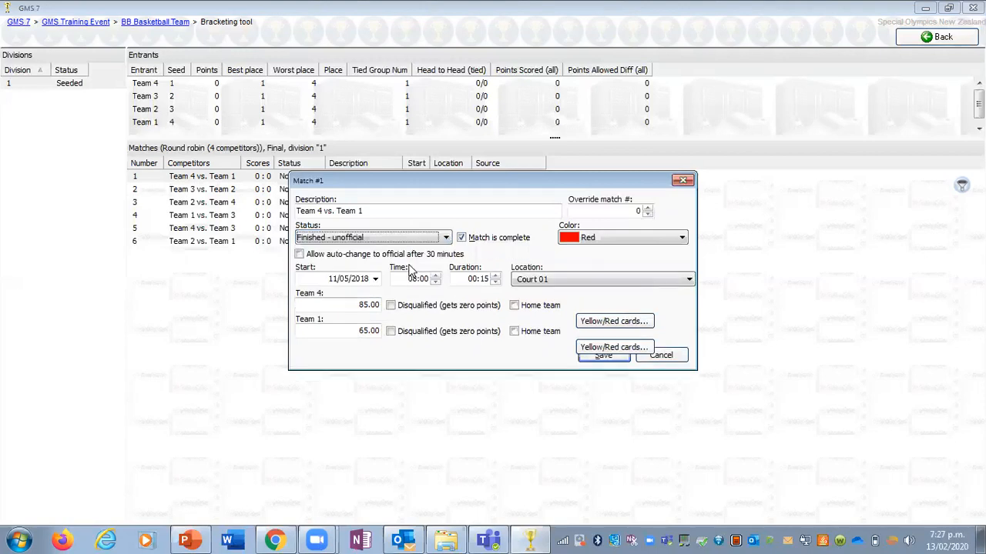
left_click(593, 360)
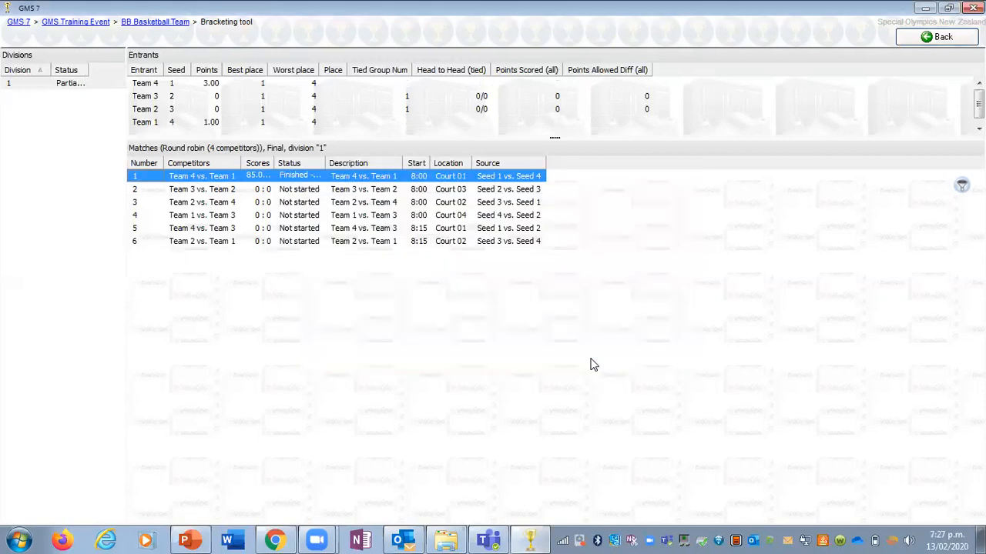
left_click_drag(326, 162, 433, 163)
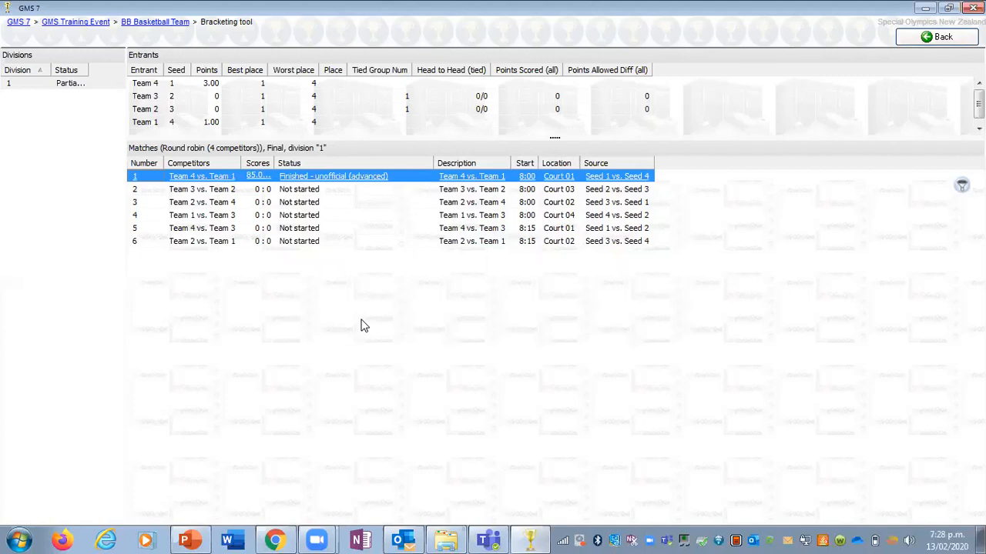
Step: Record match 2 as Team 3 96, Team 2 35, and save it as complete with status Finished - unofficial
double_click(220, 189)
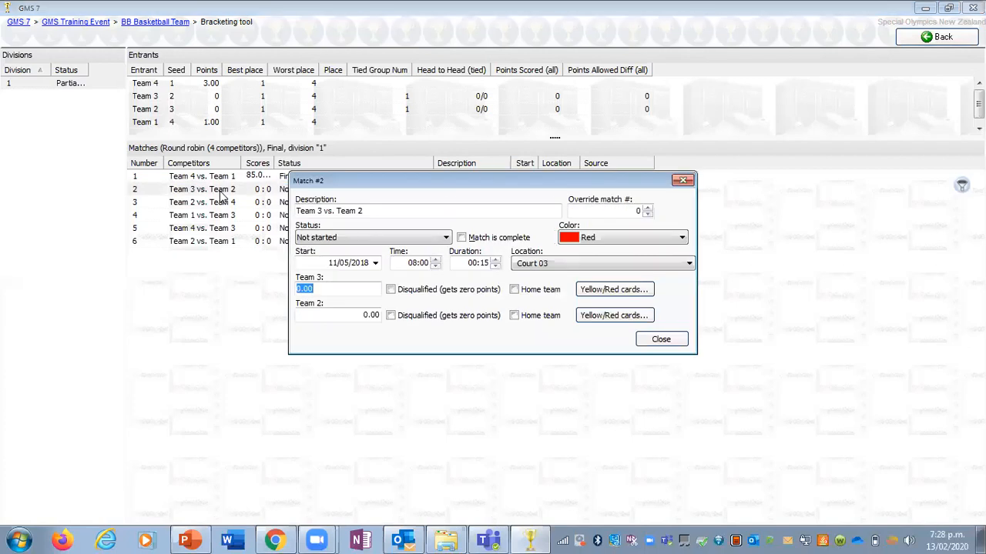
type("96")
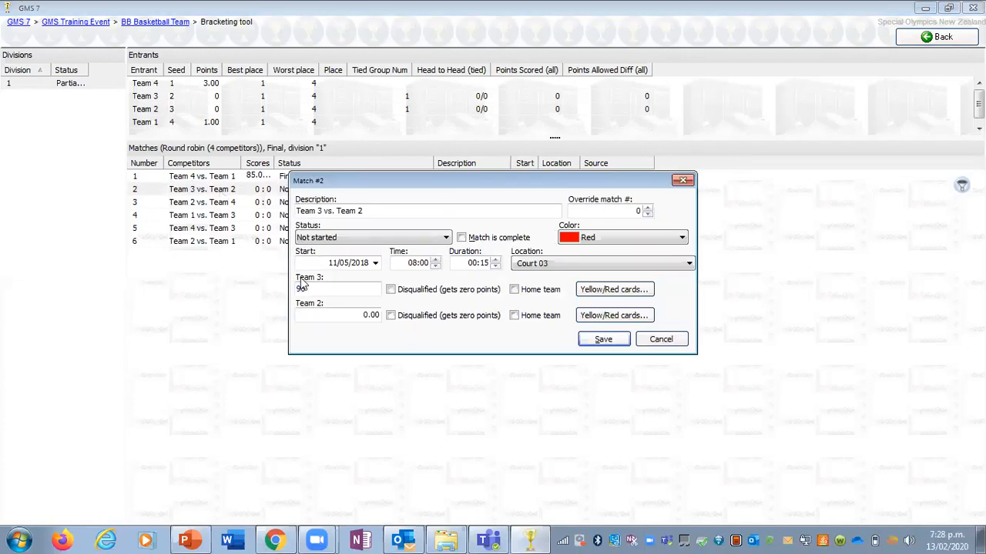
left_click(338, 314)
type("35")
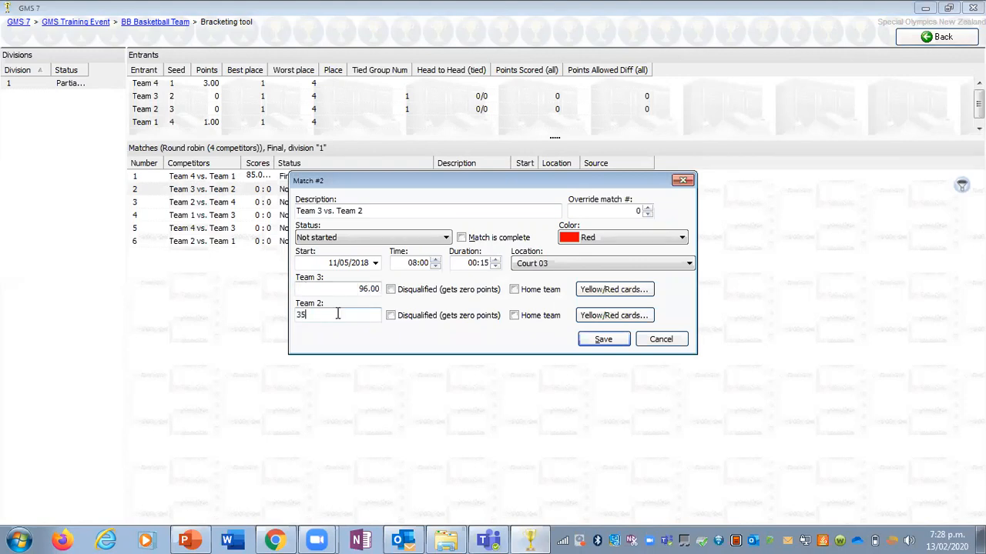
left_click(461, 239)
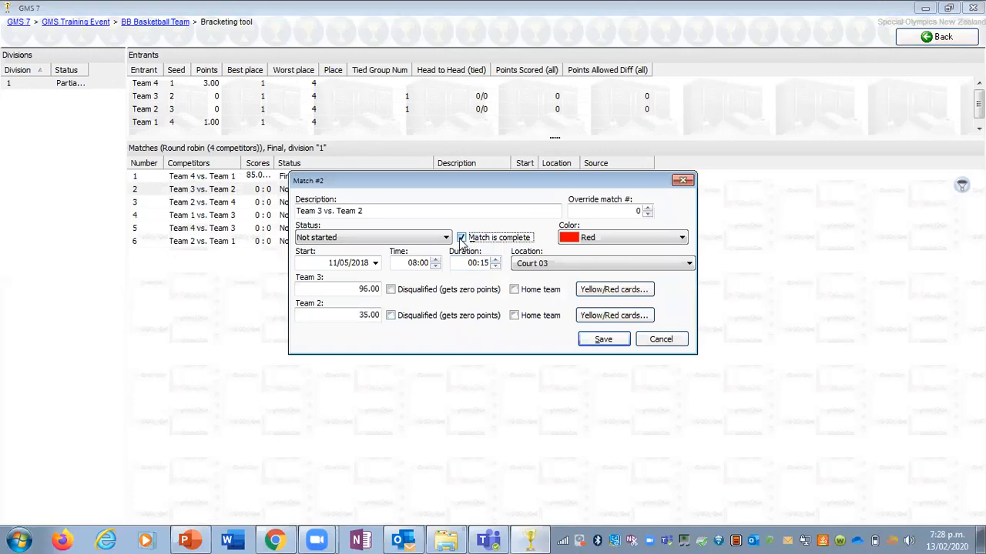
left_click(447, 238)
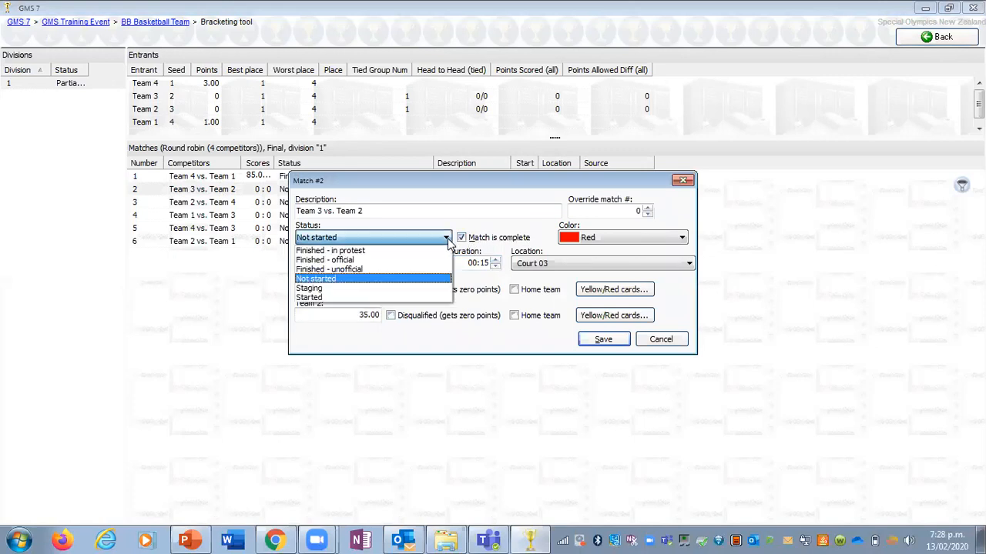
left_click(385, 269)
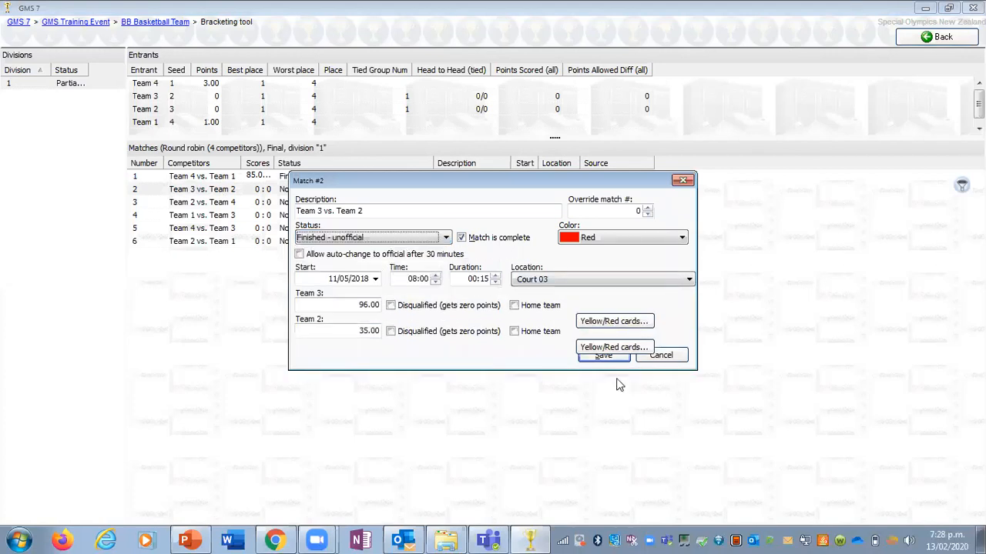
left_click(608, 357)
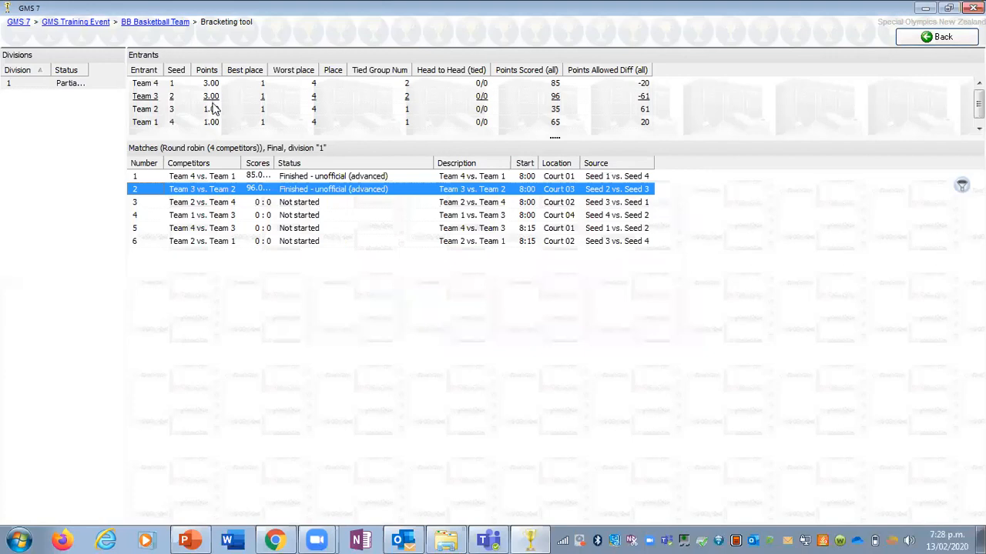
Step: Record match 3 as Team 2 54, Team 4 36, and save it as complete with status Finished - unofficial
double_click(202, 205)
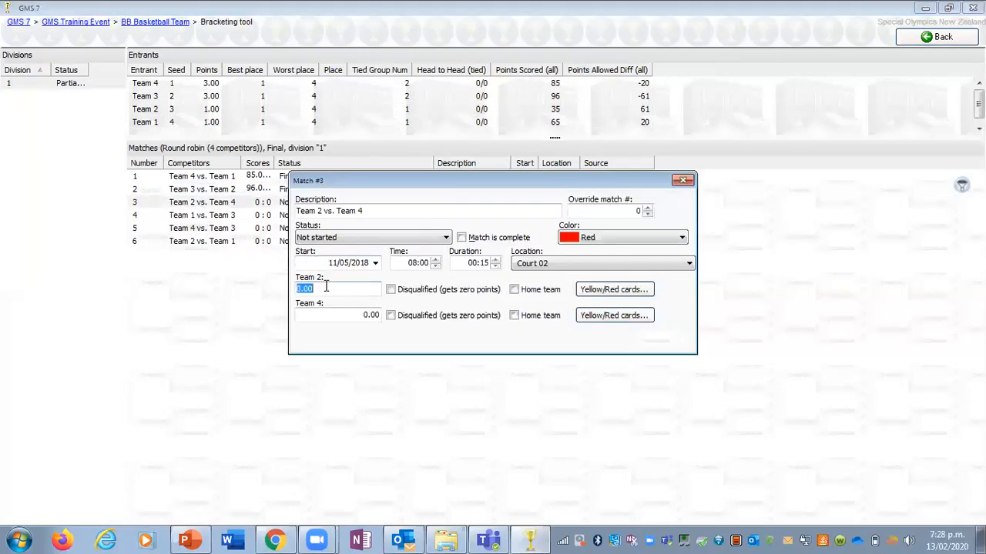
type("54")
left_click(330, 311)
type("36")
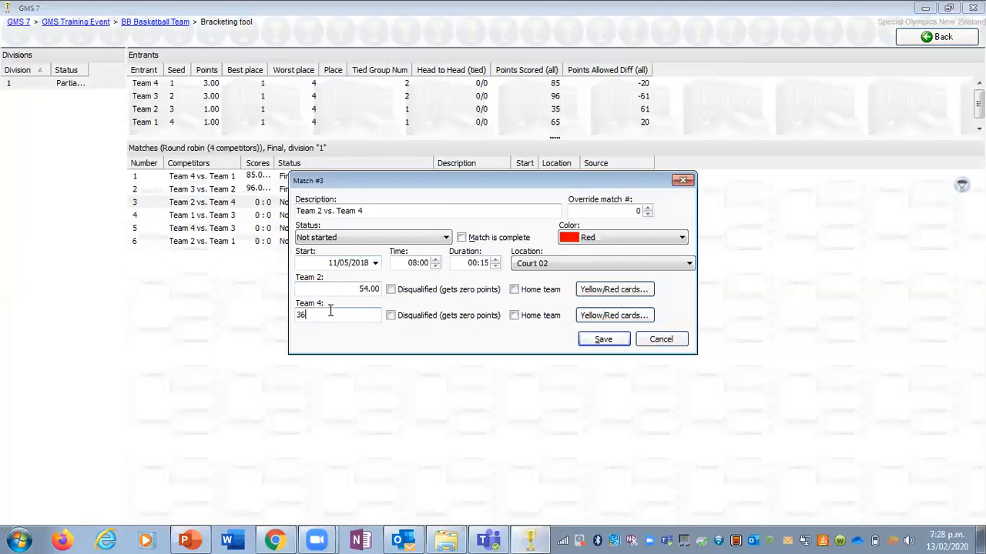
left_click(497, 238)
left_click(414, 234)
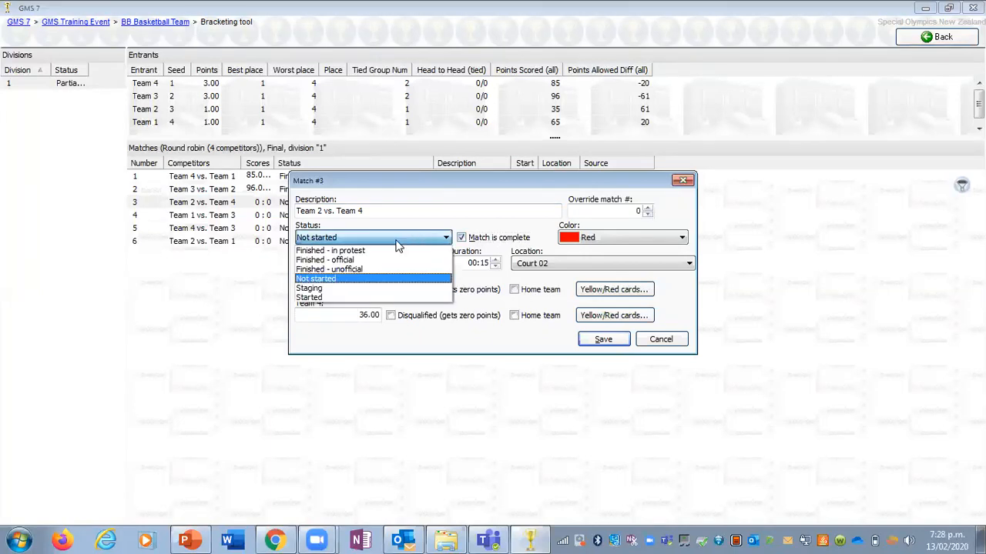
left_click(370, 269)
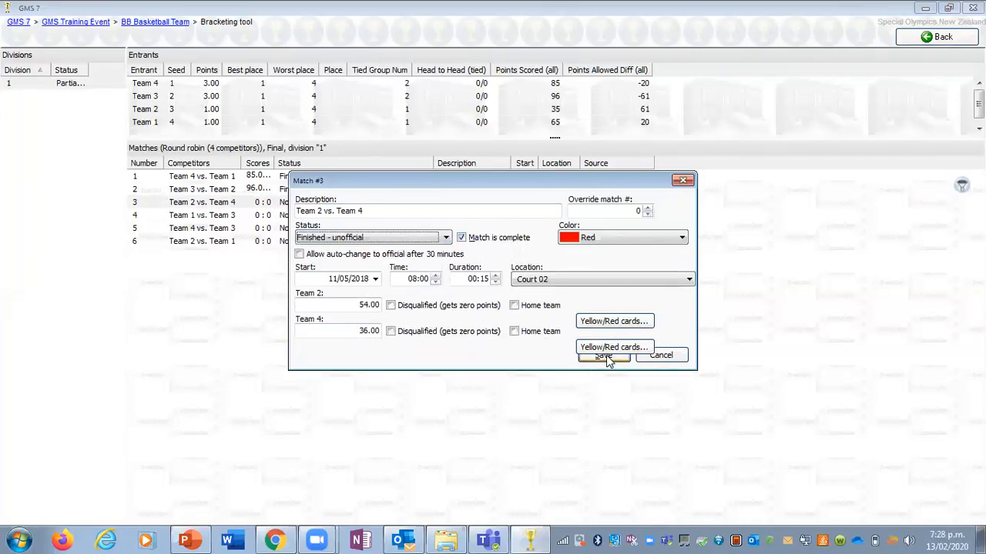
left_click(606, 358)
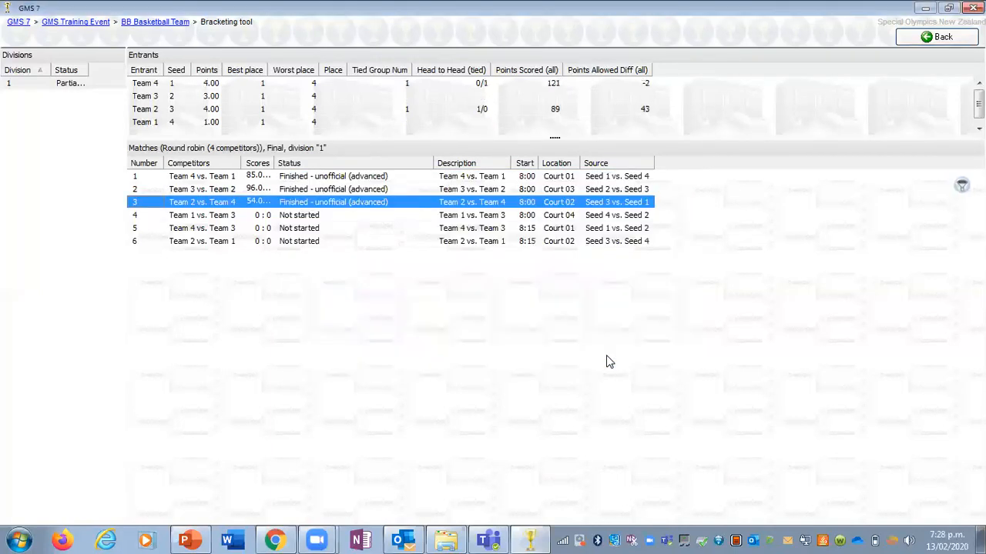
Step: Record match 4 as Team 1 35, Team 3 62, and save it as complete with status Finished - official
double_click(176, 216)
type("35")
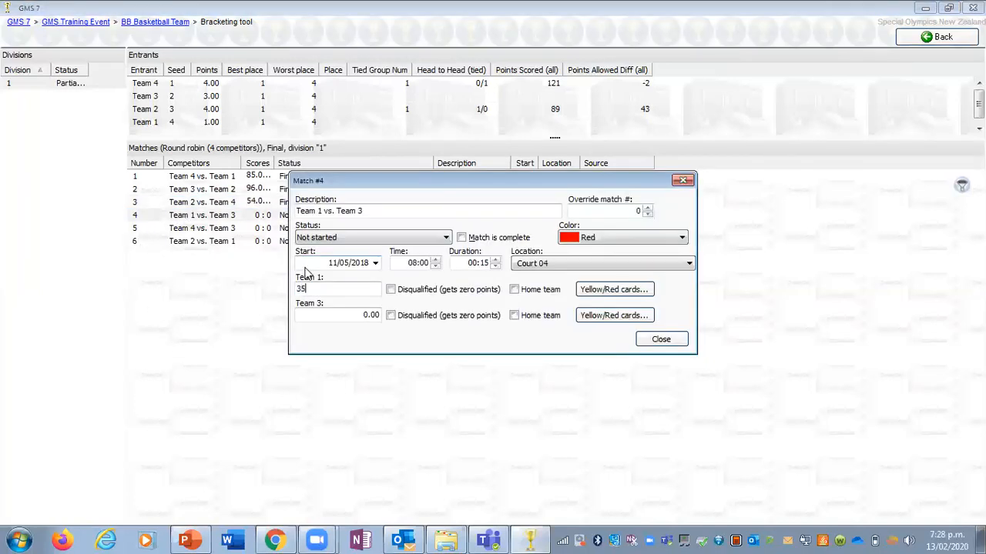
left_click(326, 315)
type("62")
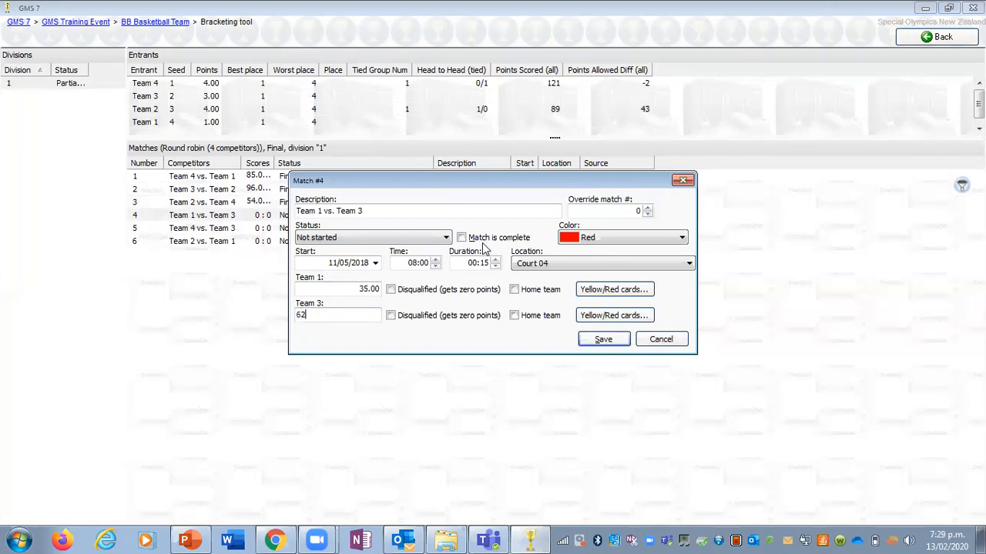
left_click(489, 238)
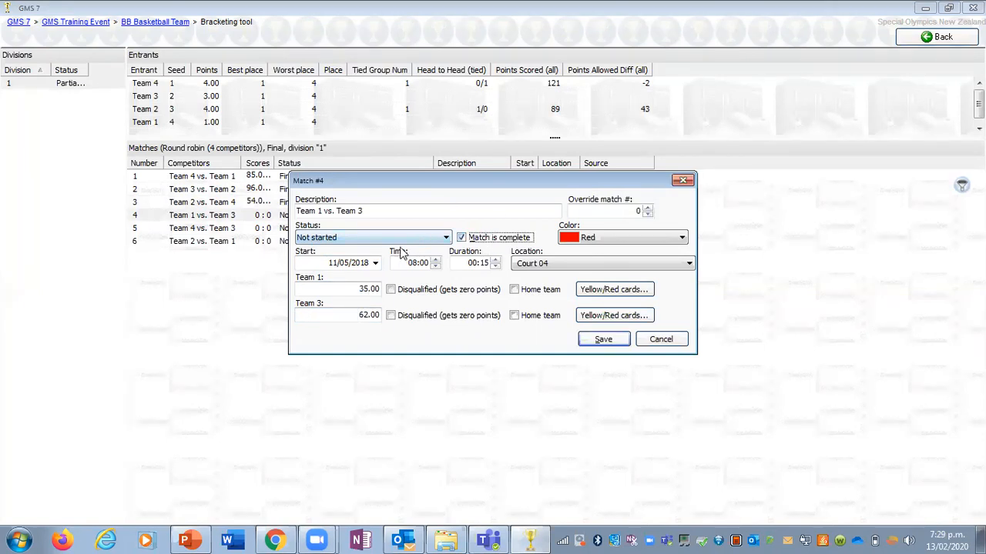
left_click(398, 240)
left_click(389, 262)
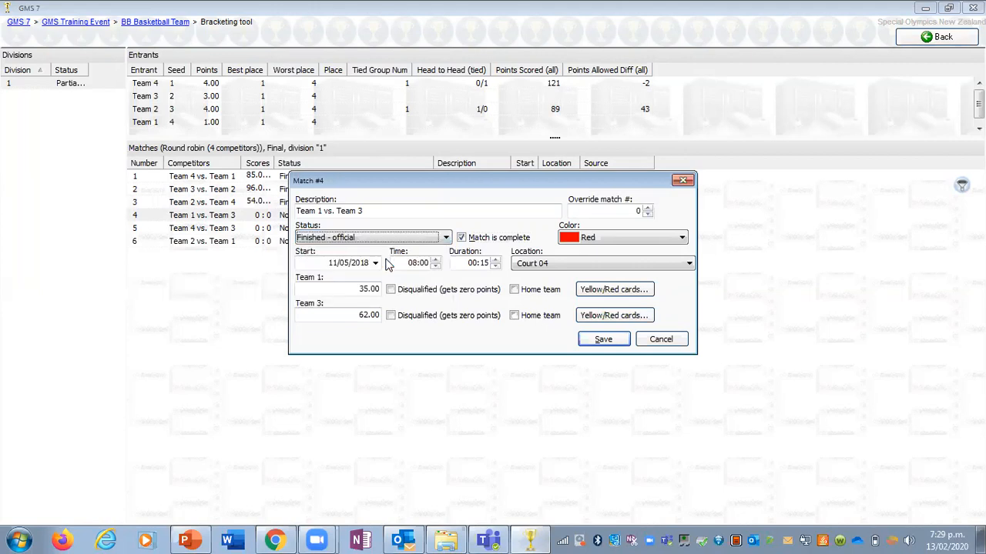
left_click(592, 339)
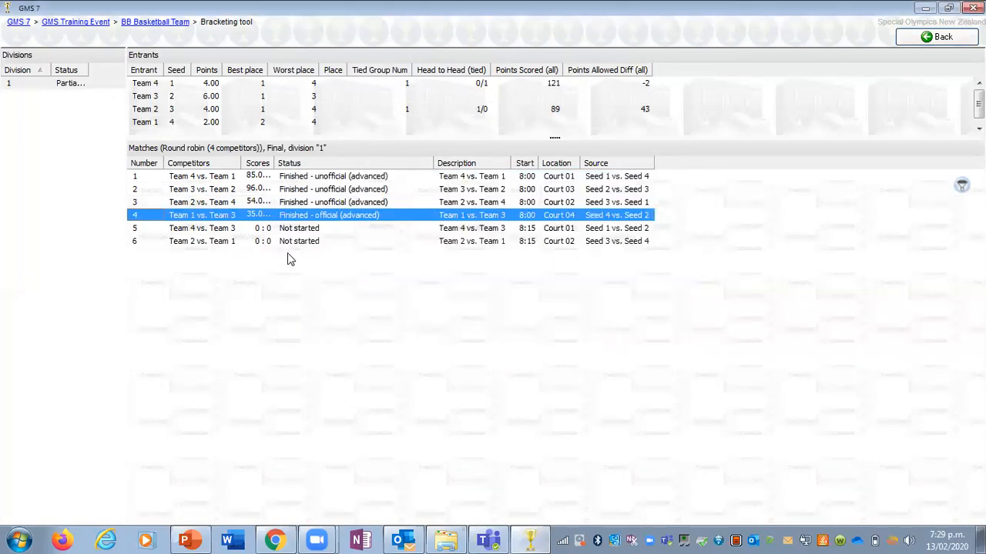
Step: Record match 5 as Team 4 56, Team 3 23, and save it as complete with status Finished - unofficial
double_click(293, 229)
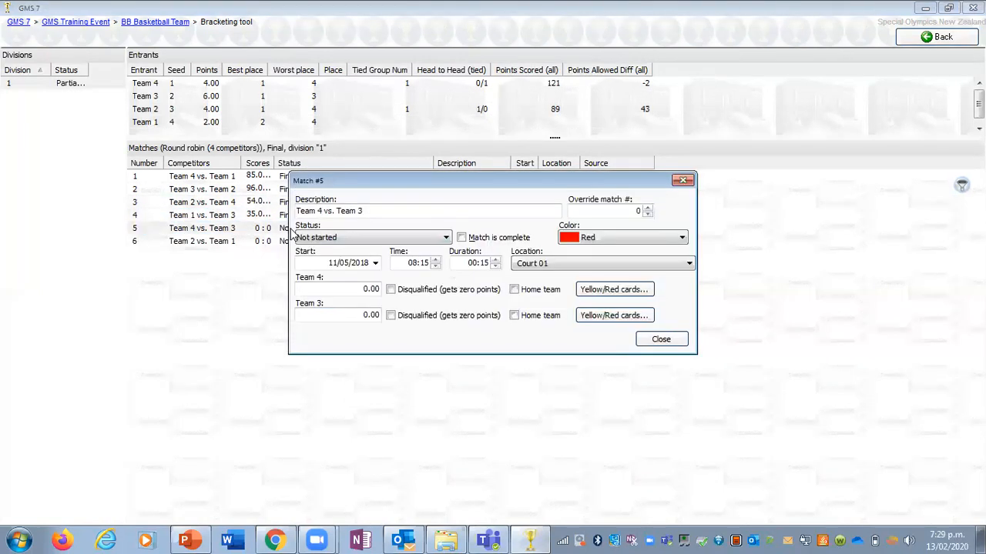
left_click(335, 286)
type("56")
left_click(334, 311)
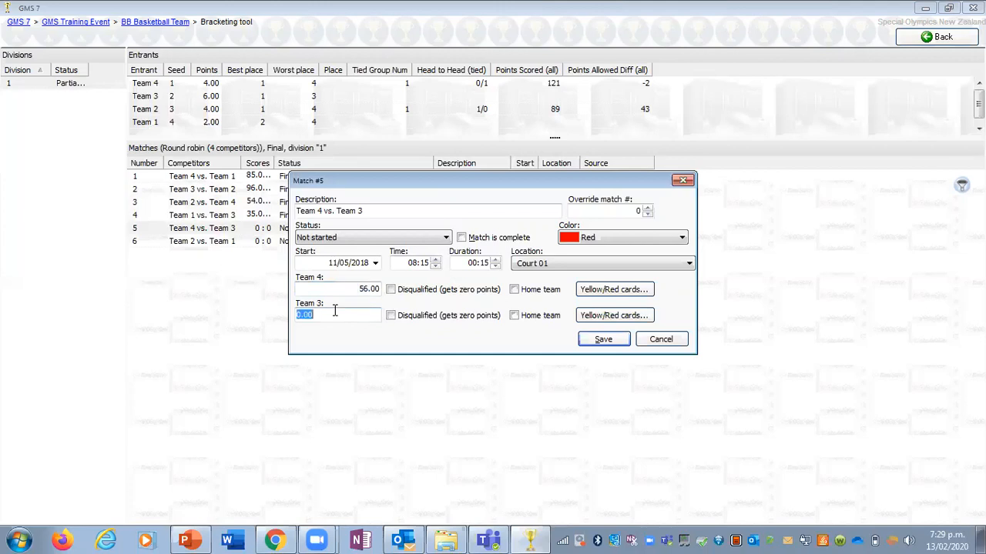
type("23")
left_click(502, 239)
left_click(426, 240)
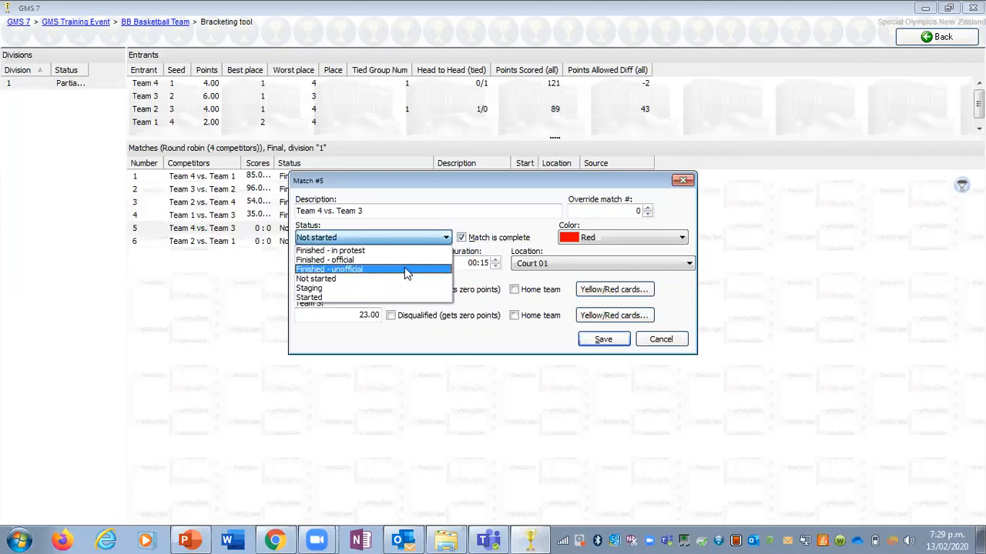
left_click(406, 270)
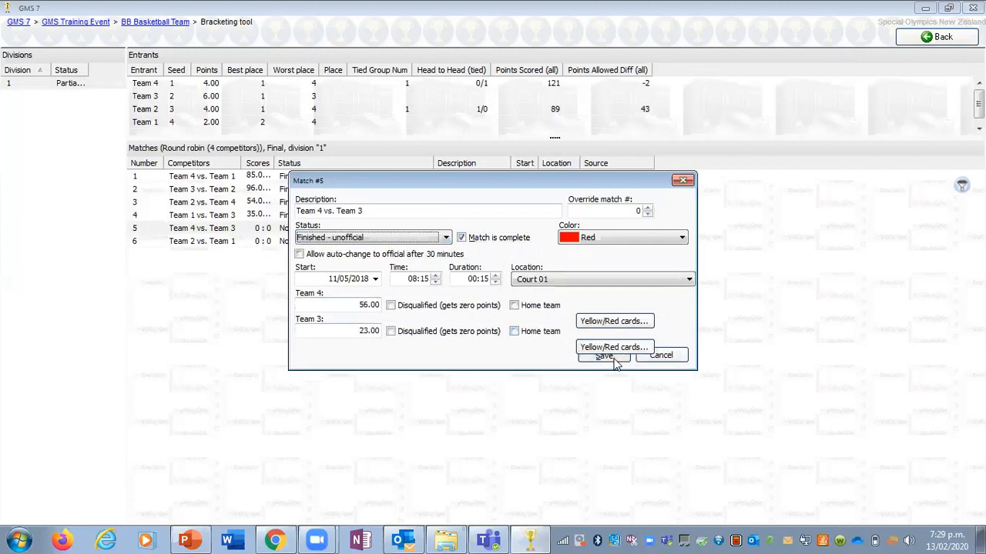
left_click(602, 358)
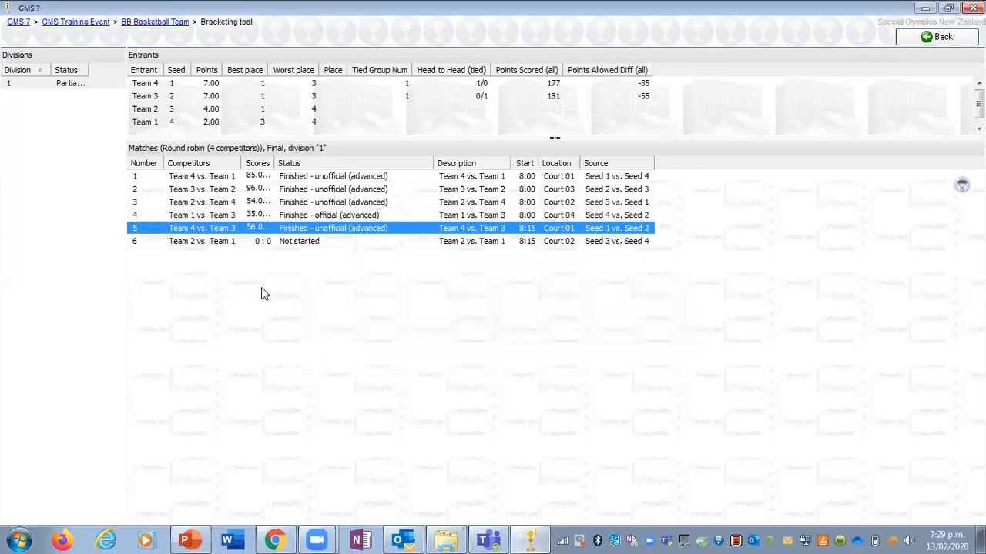
Step: Record match 6 as Team 2 15, Team 1 65, and save it as complete, leaving its status at Not started
double_click(308, 244)
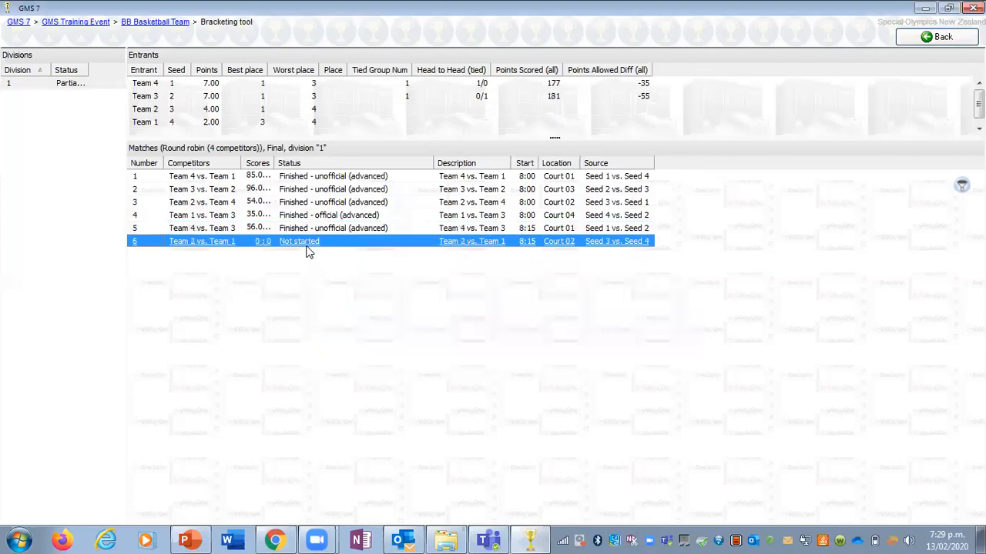
left_click(317, 288)
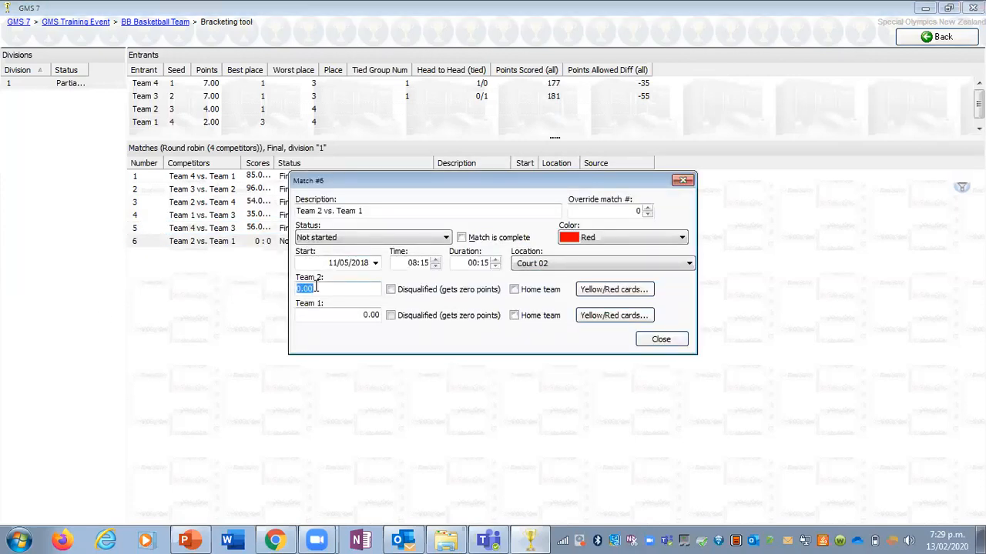
type("15")
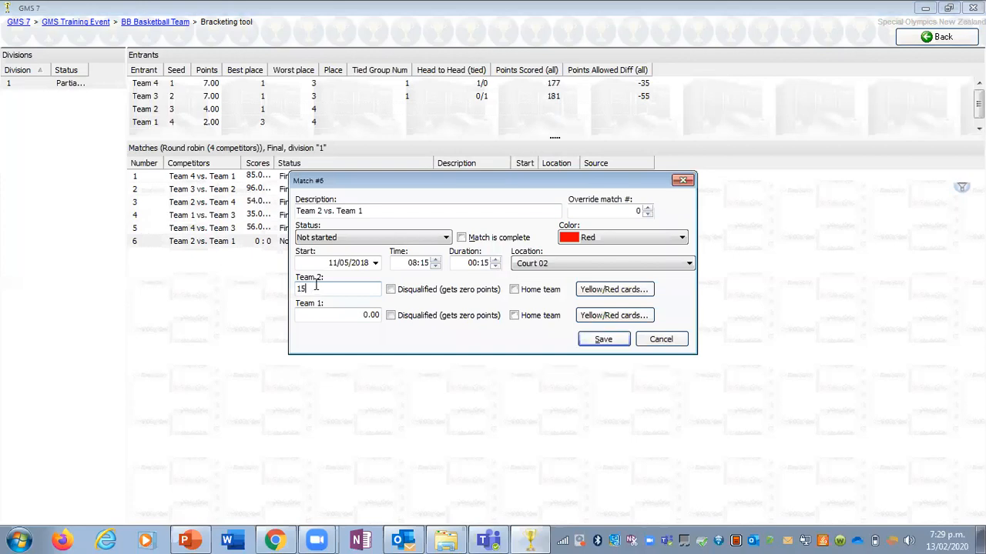
left_click(328, 311)
type("65")
left_click(469, 240)
left_click(412, 240)
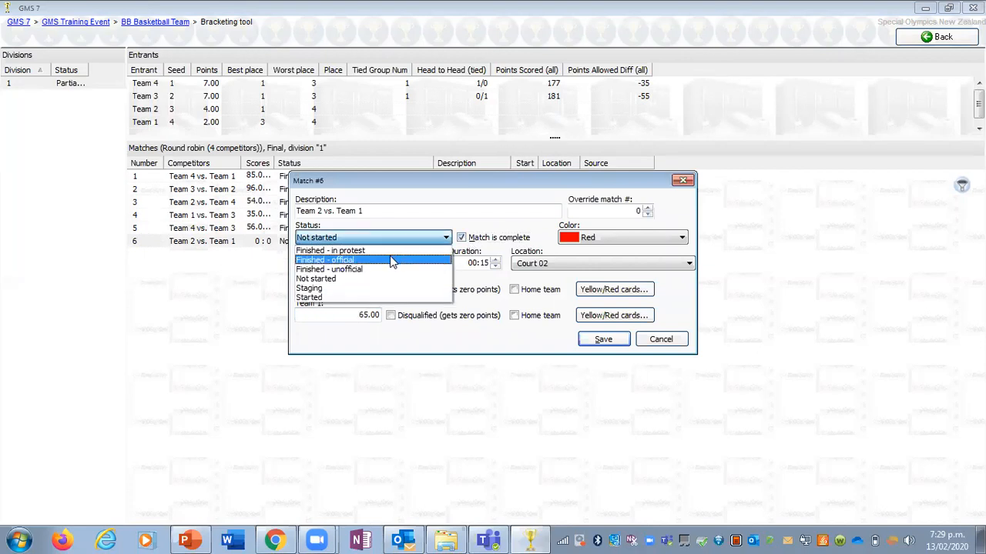
left_click(390, 238)
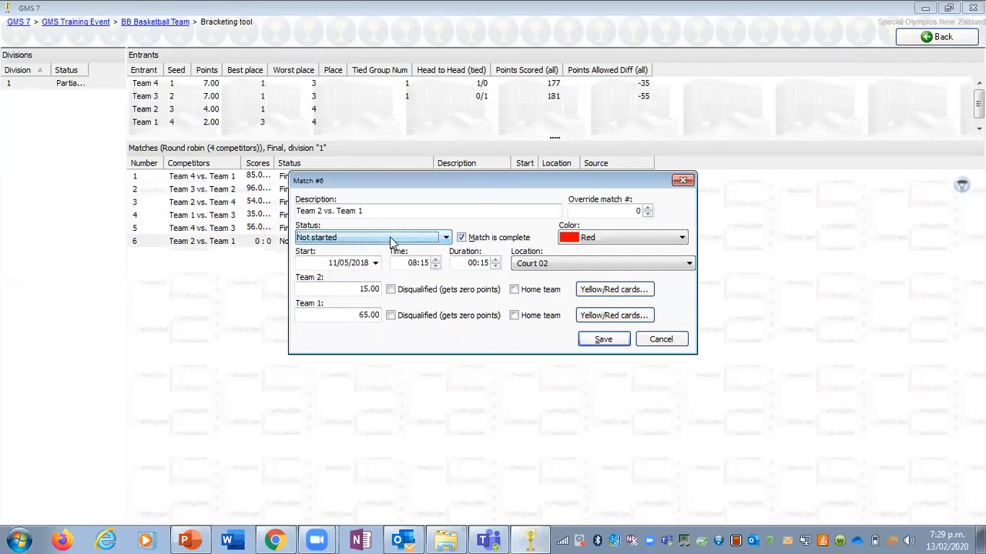
left_click(598, 339)
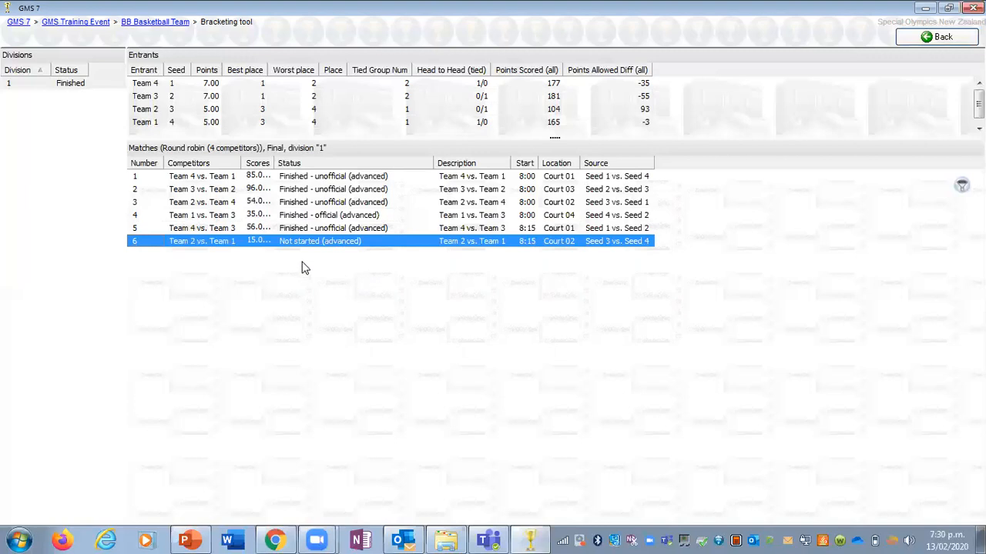
Step: Check the locked details of match 4, Team 1 vs. Team 3, and unadvance the match
left_click(320, 218)
double_click(320, 220)
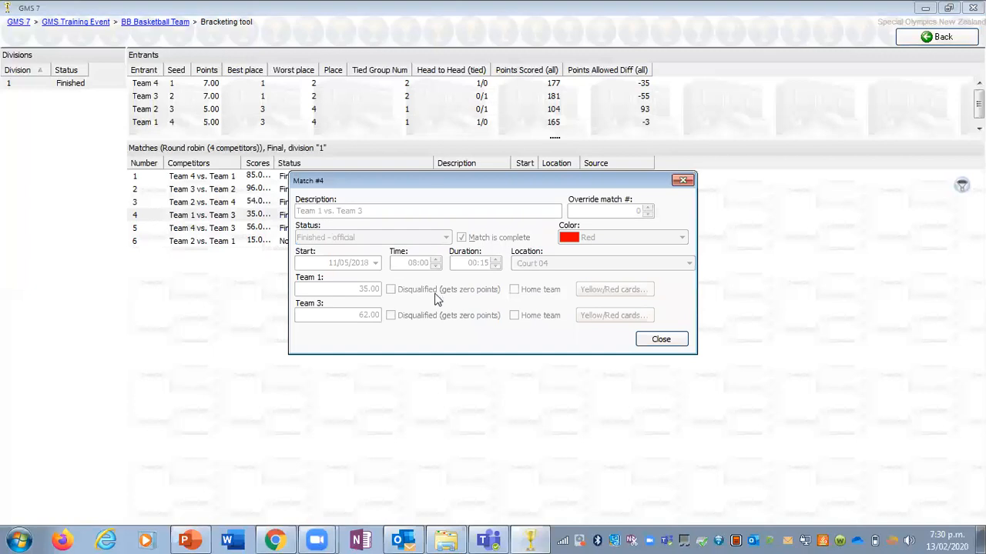
left_click(660, 340)
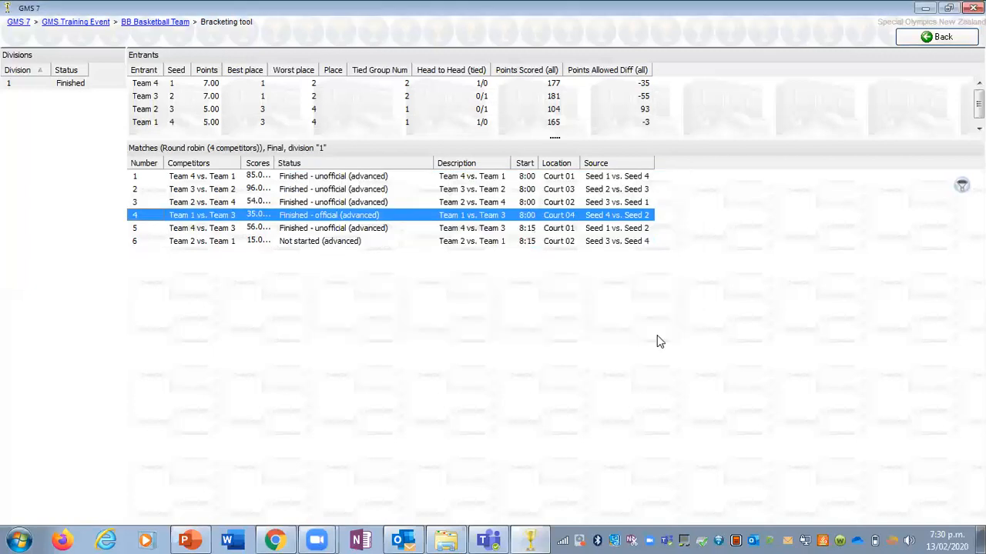
right_click(329, 221)
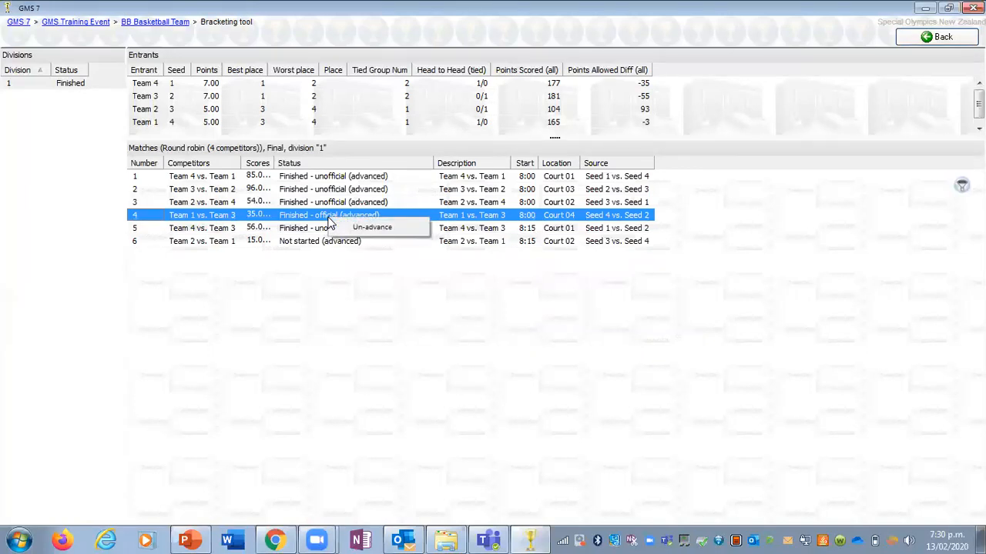
left_click(366, 227)
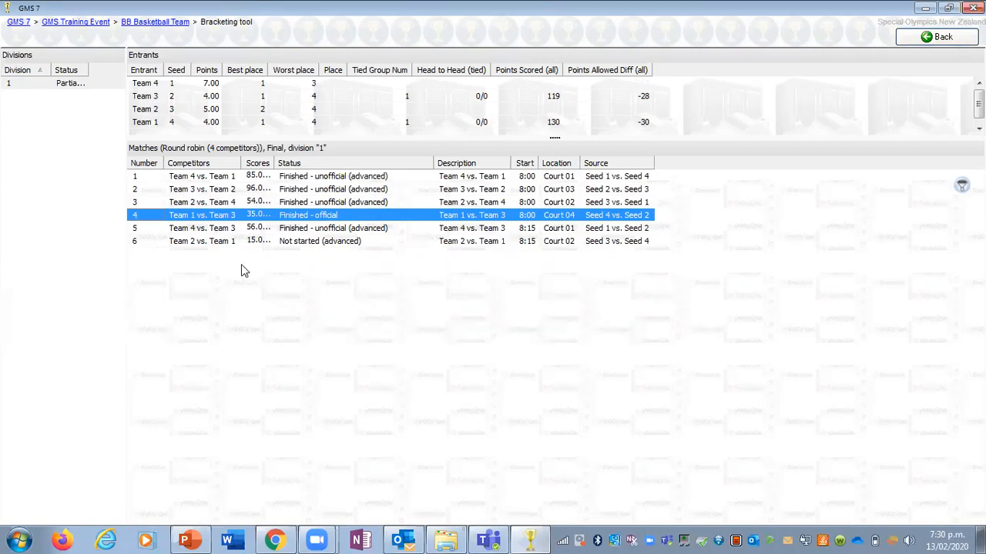
Step: Change the status of match 4 to Finished - unofficial and save it as complete again
double_click(295, 219)
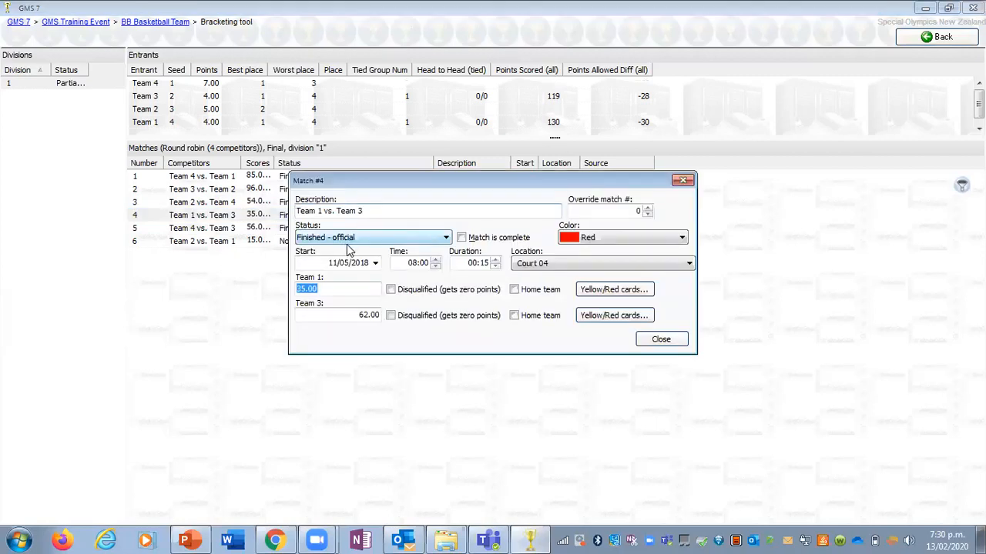
left_click(349, 241)
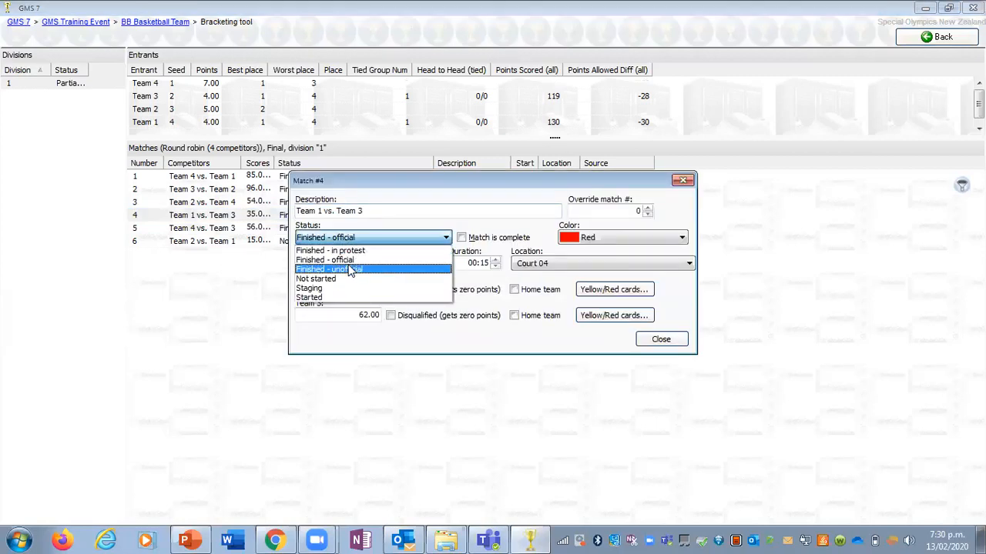
left_click(349, 268)
left_click(600, 357)
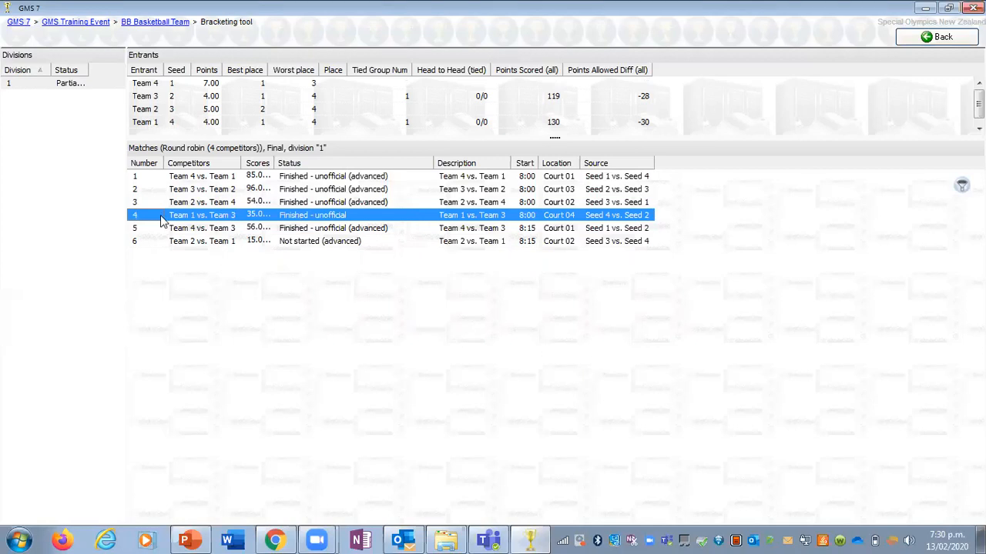
double_click(306, 218)
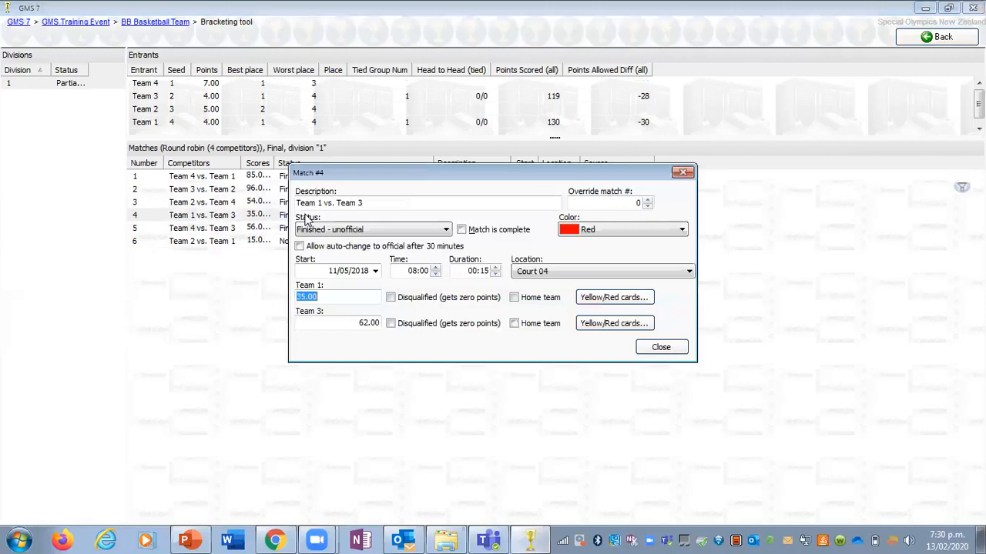
left_click(485, 235)
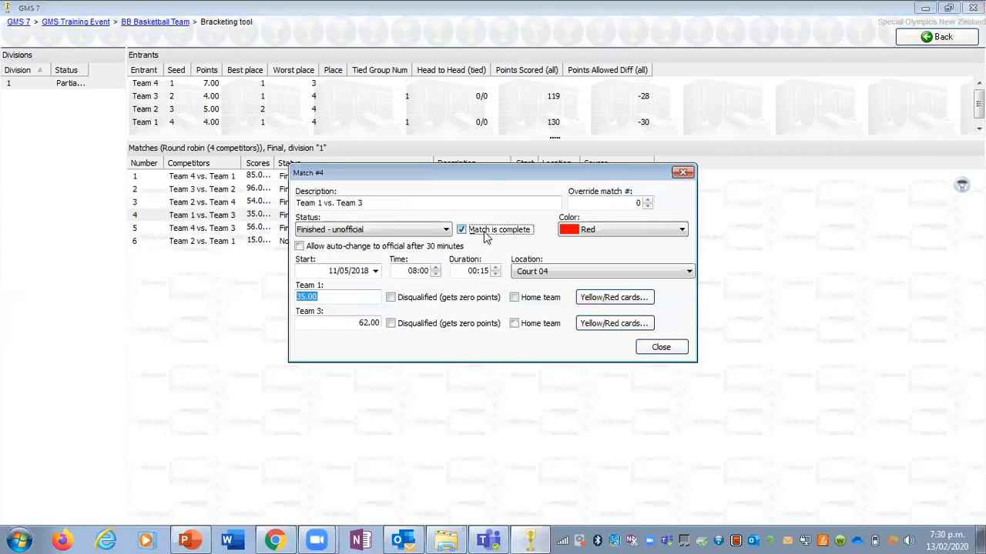
left_click(603, 347)
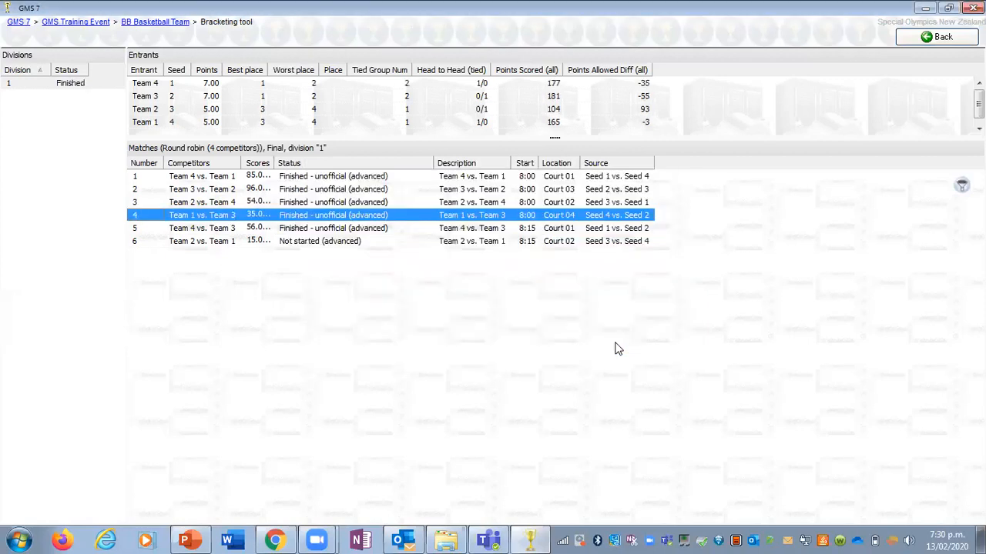
Step: Unadvance match 6, Team 2 vs. Team 1, and save its status as Finished - unofficial
right_click(340, 252)
left_click(369, 255)
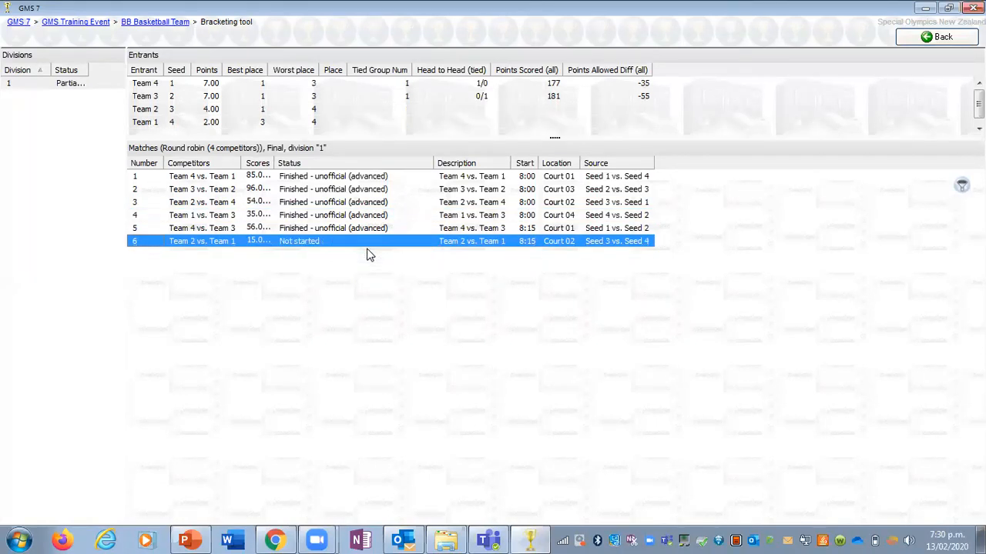
double_click(306, 244)
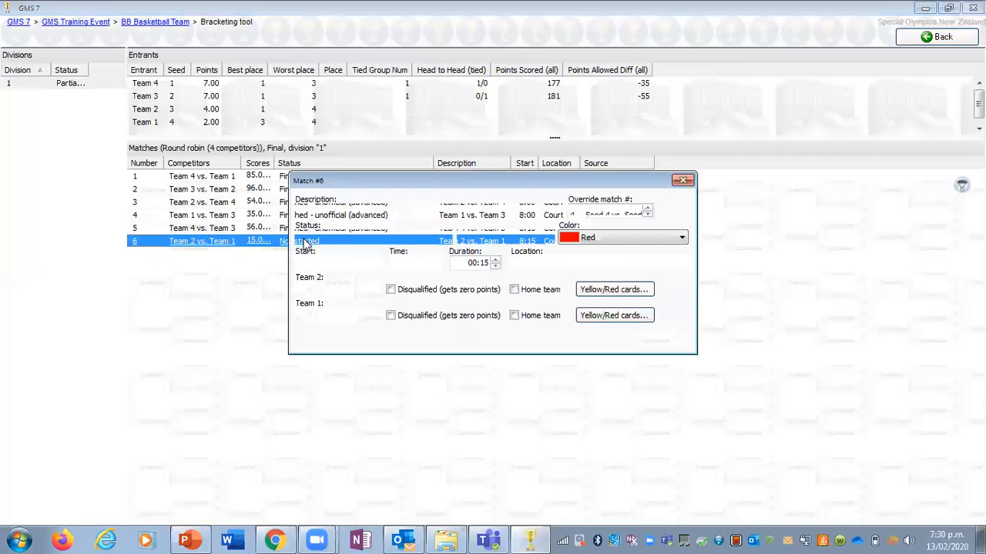
left_click(316, 240)
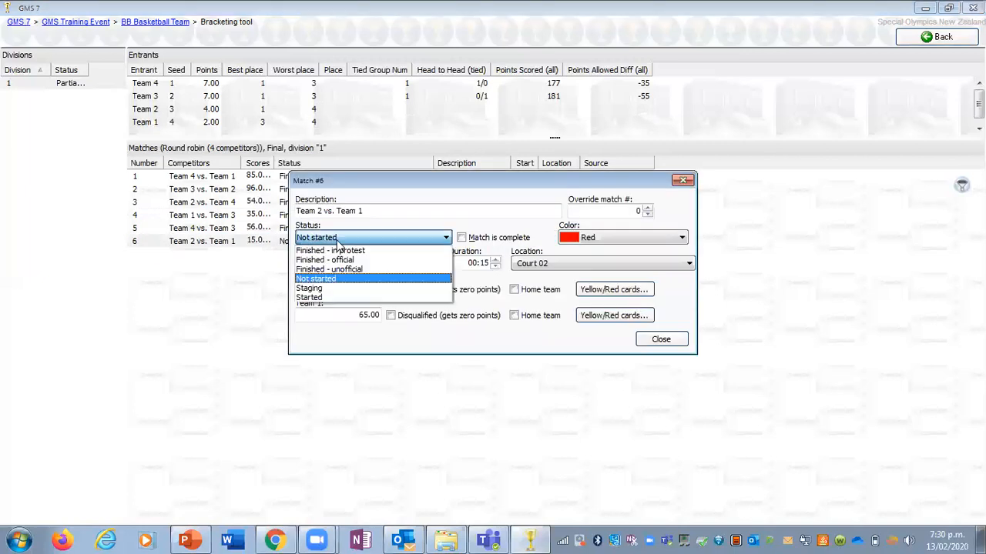
left_click(329, 269)
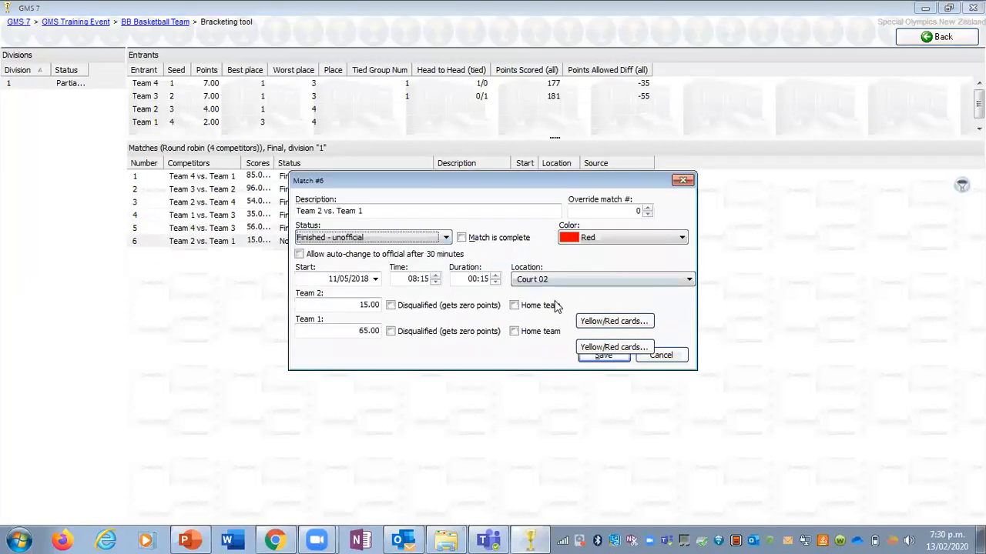
left_click(591, 358)
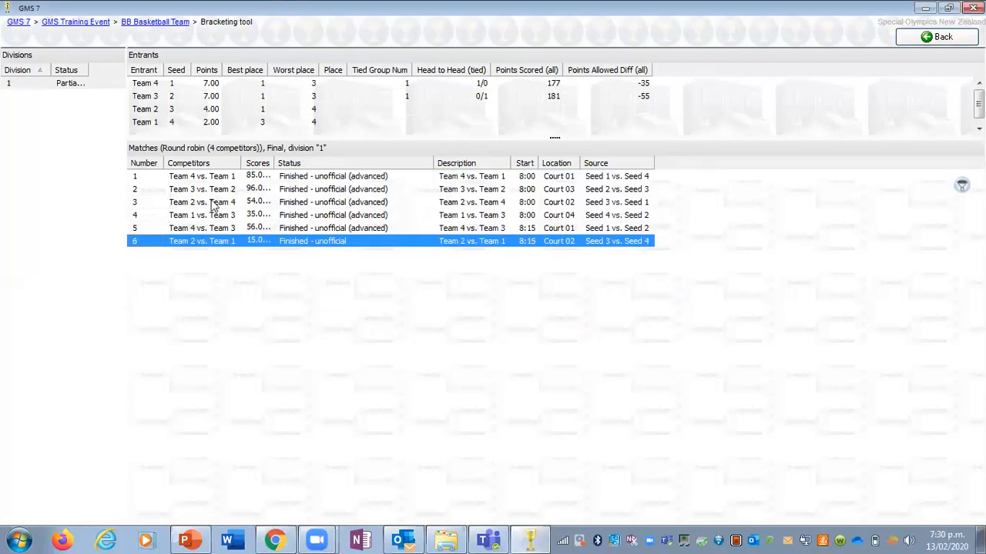
Step: Widen the Status column of the divisions list, and save match 6 as complete
left_click_drag(90, 65, 101, 67)
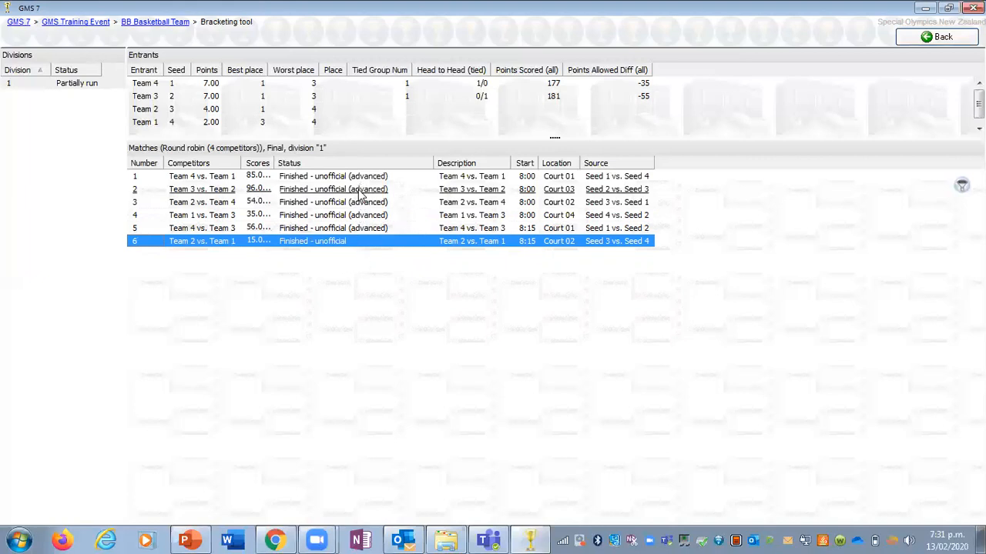
double_click(356, 242)
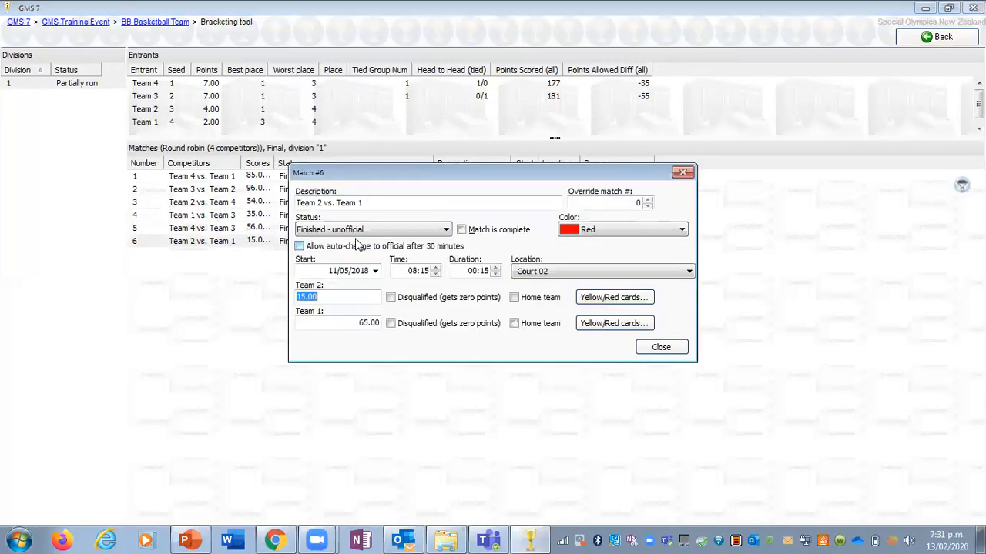
left_click(462, 230)
left_click(605, 347)
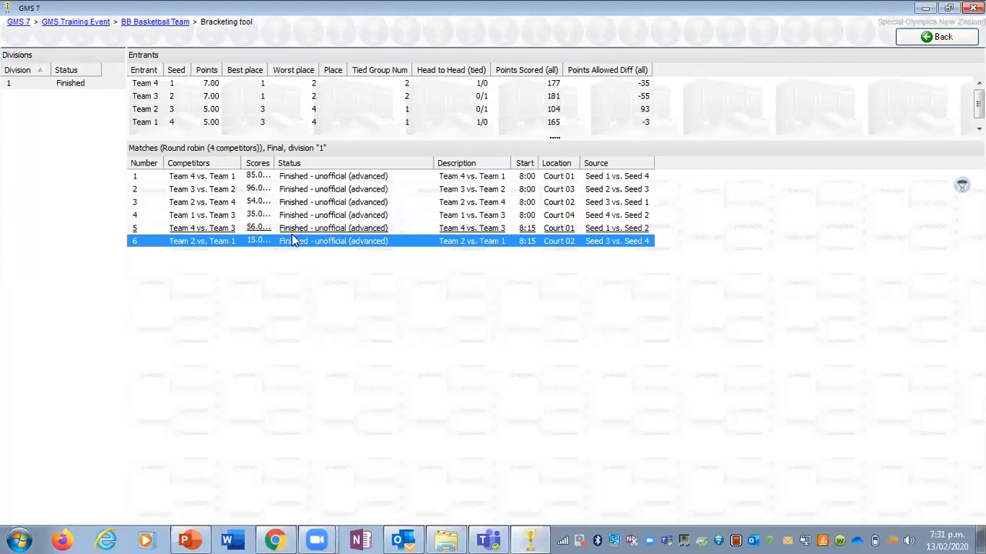
Step: Break the tie for the top places by assigning Team 4 2nd place and Team 3 1st place
left_click(213, 97)
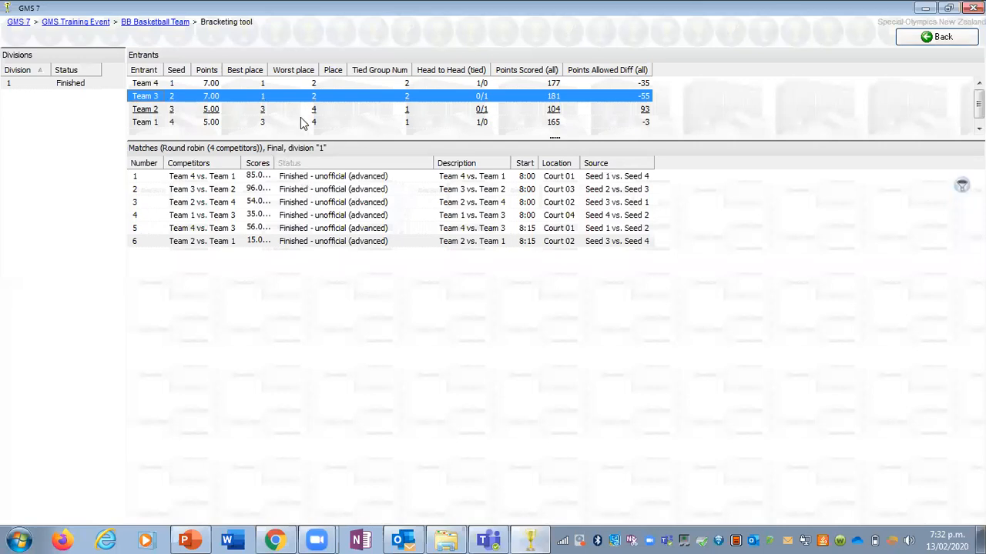
left_click(334, 84)
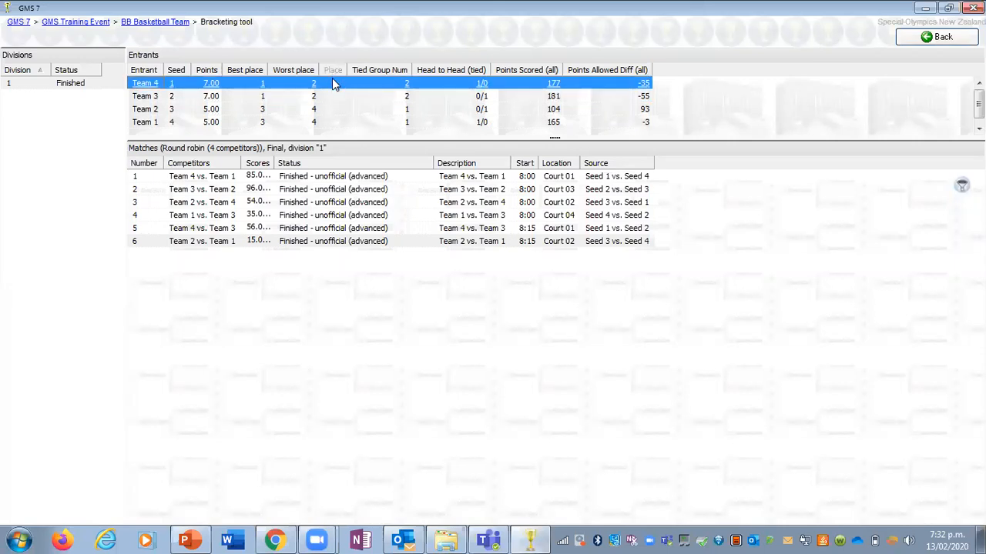
left_click(333, 84)
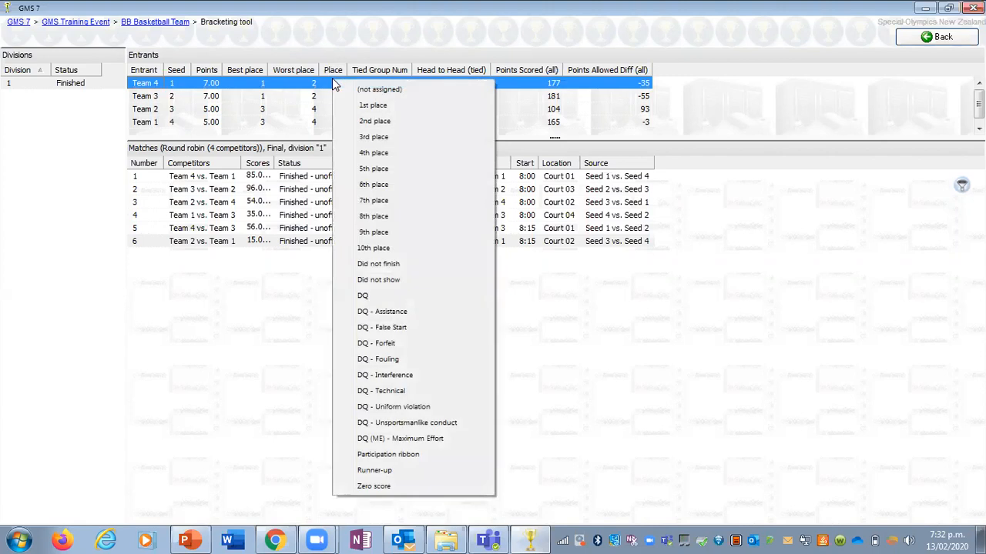
left_click(377, 117)
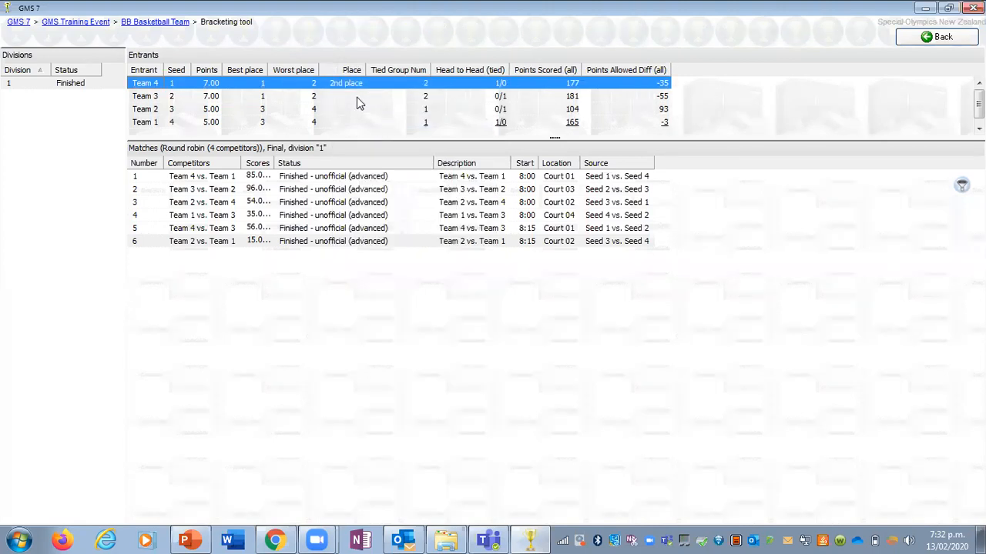
left_click(357, 97)
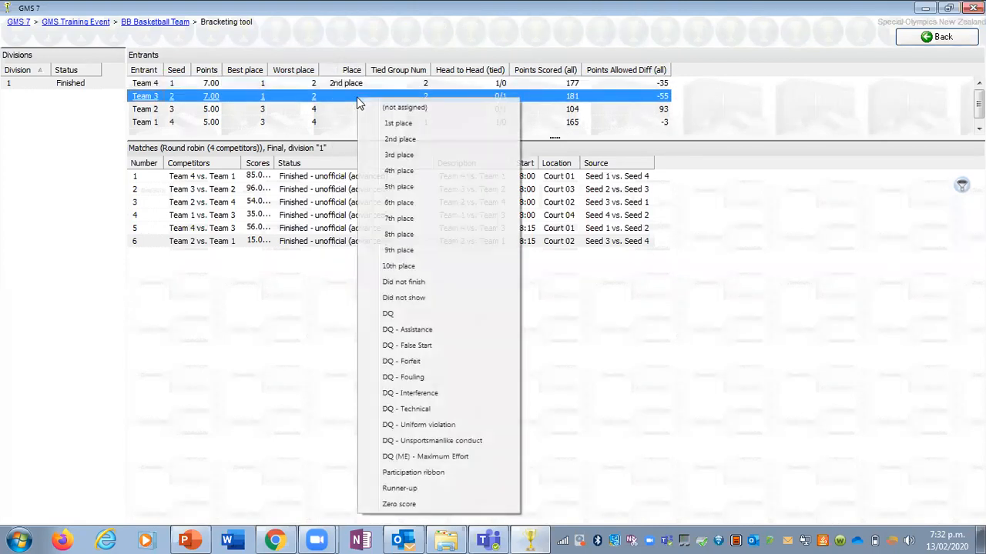
left_click(416, 126)
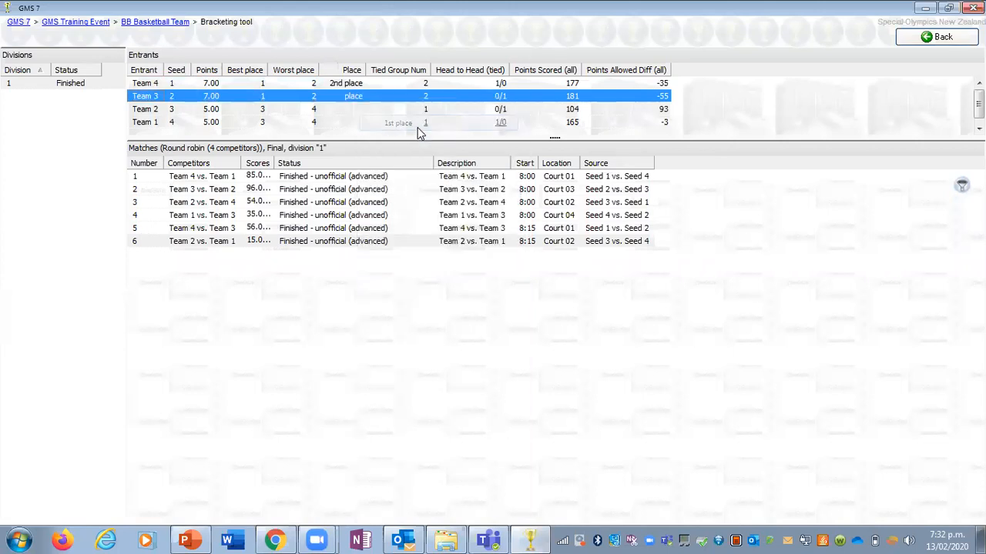
Step: Assign Team 2 3rd place and Team 1 4th place in the division's entrants list
left_click(363, 110)
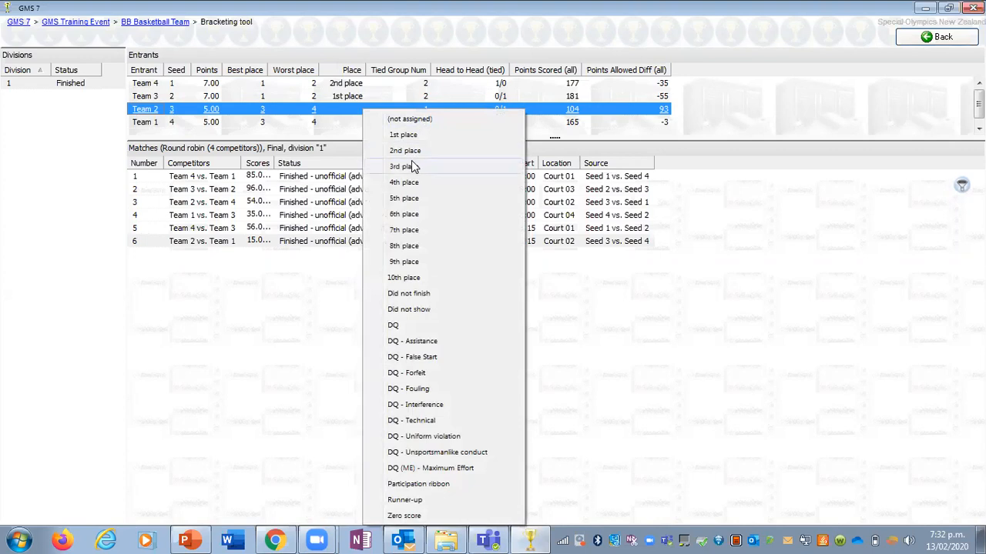
left_click(413, 167)
left_click(357, 123)
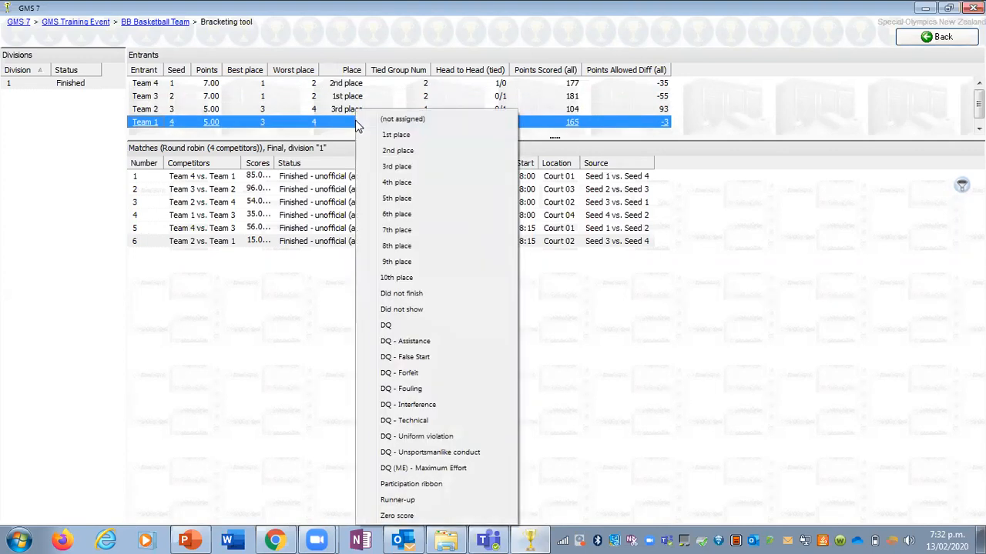
left_click(420, 183)
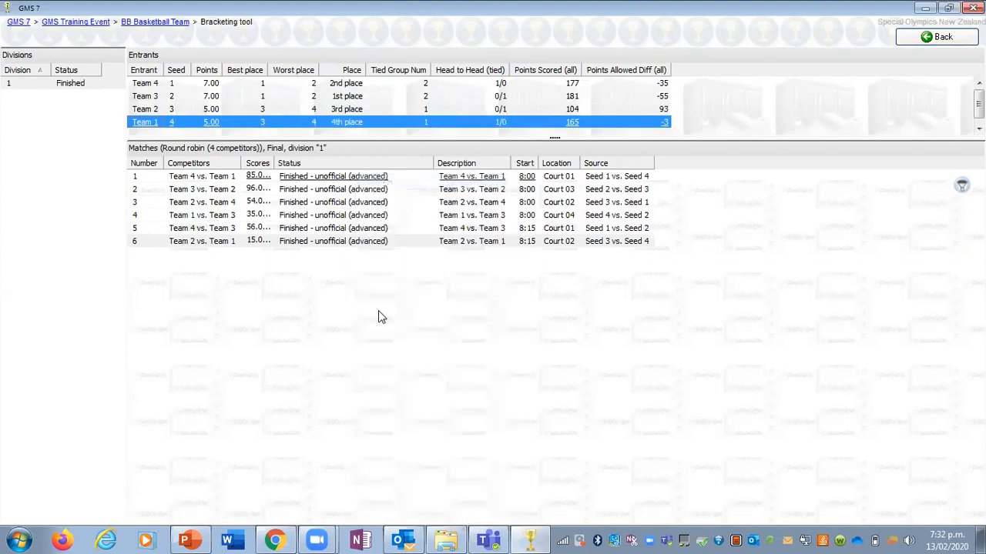
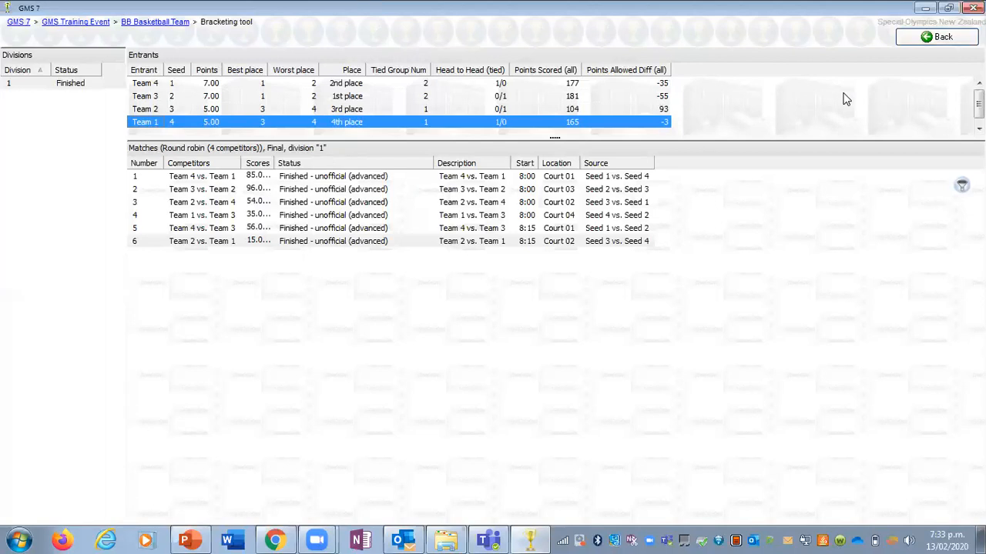
Step: Save the BB Basketball Team changes and open the Event result reports settings for the GMS Training Event
left_click(953, 45)
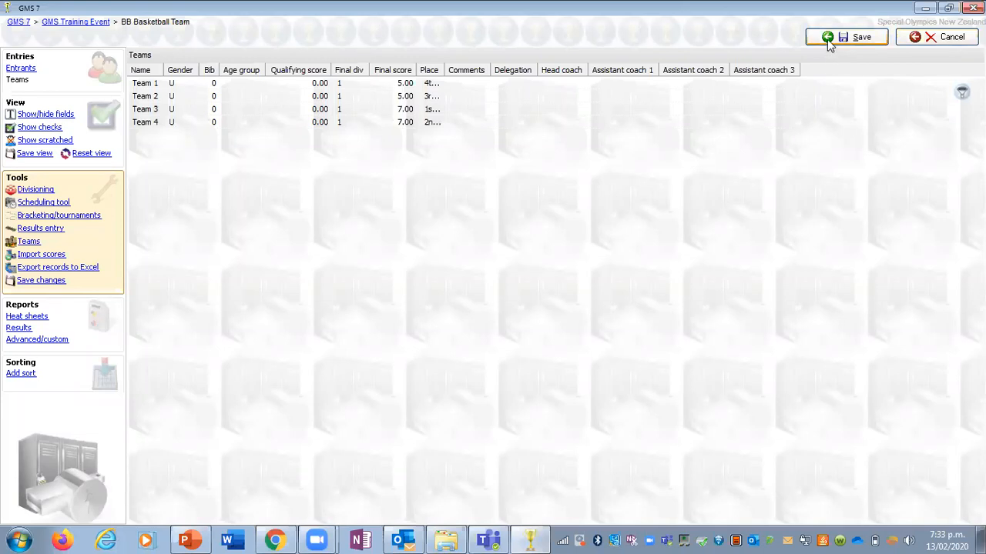
left_click(827, 39)
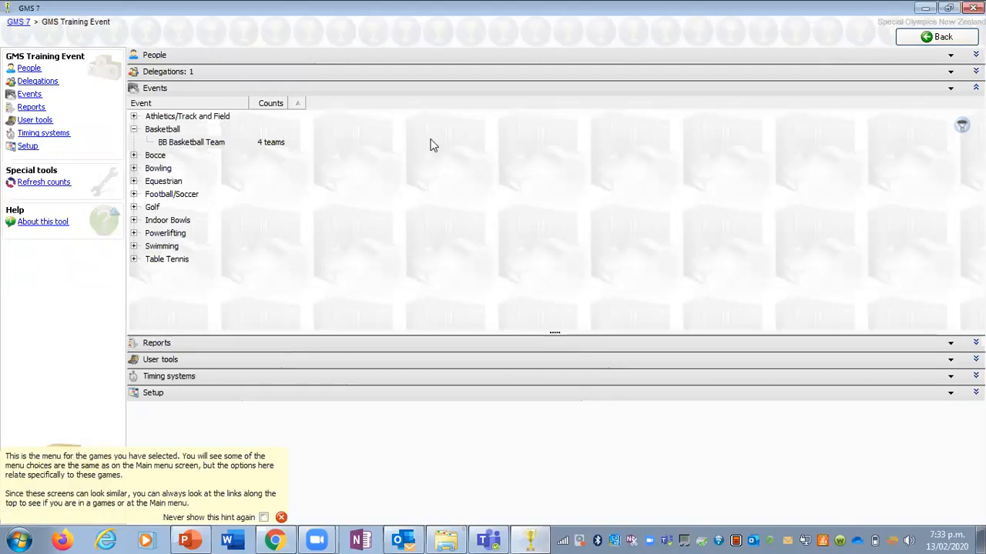
left_click(239, 90)
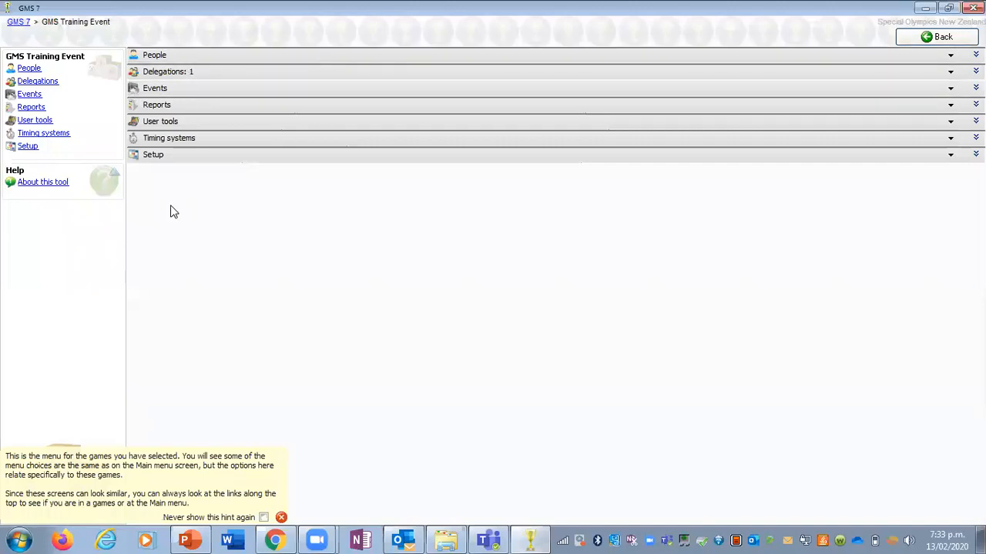
left_click(169, 107)
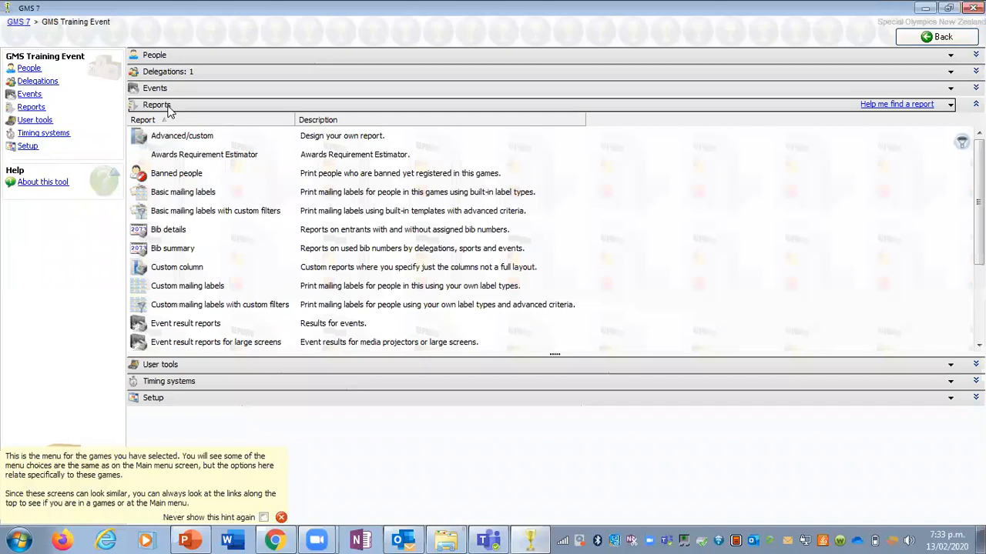
left_click(198, 330)
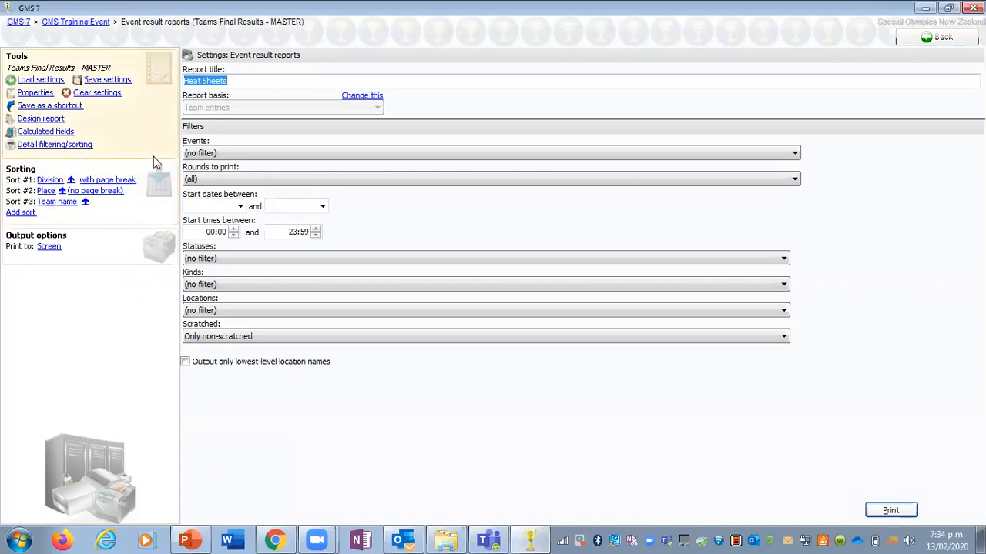
Step: Filter the event result report's events to BB Basketball Team
left_click(217, 157)
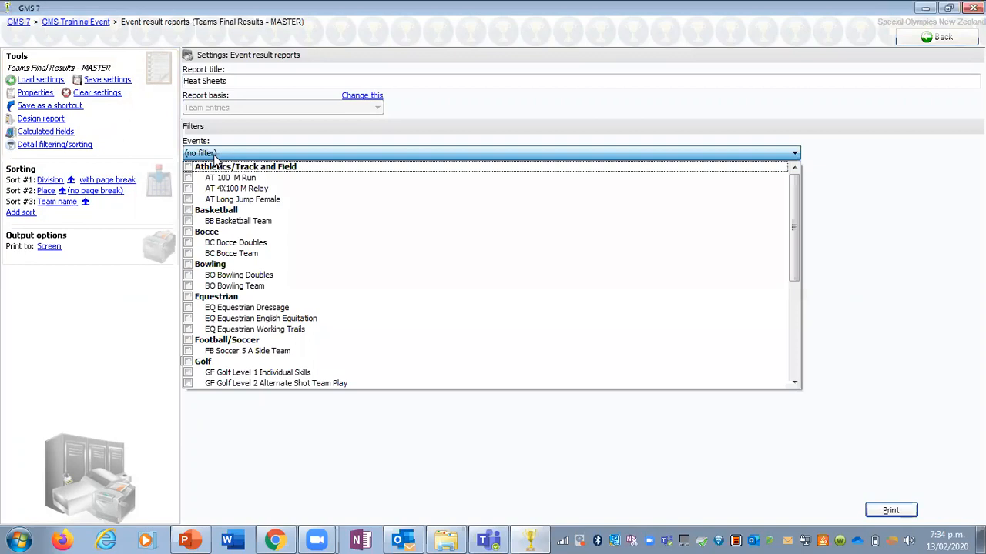
left_click(295, 222)
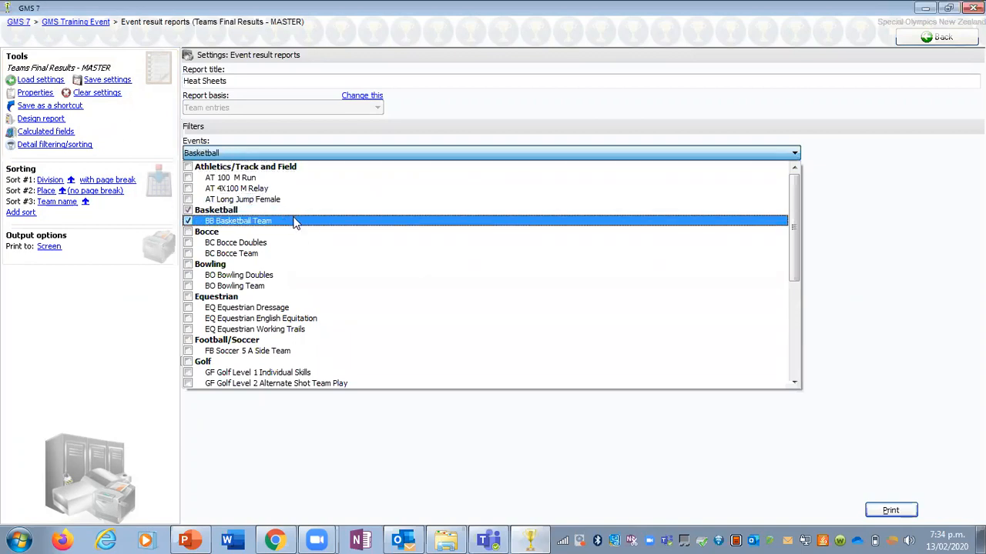
left_click(114, 351)
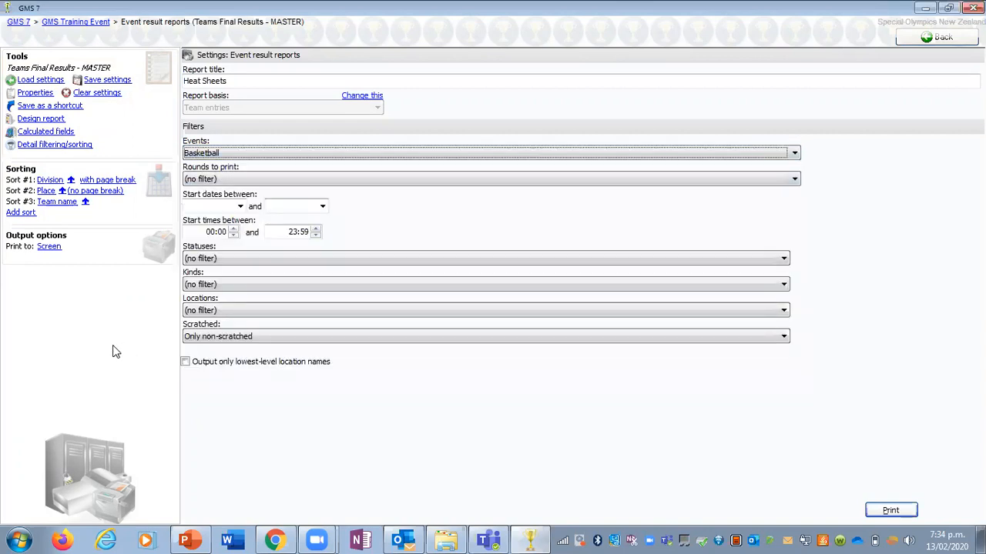
Step: Load the recently used saved report settings named Teams Final Results - MASTER
left_click(40, 80)
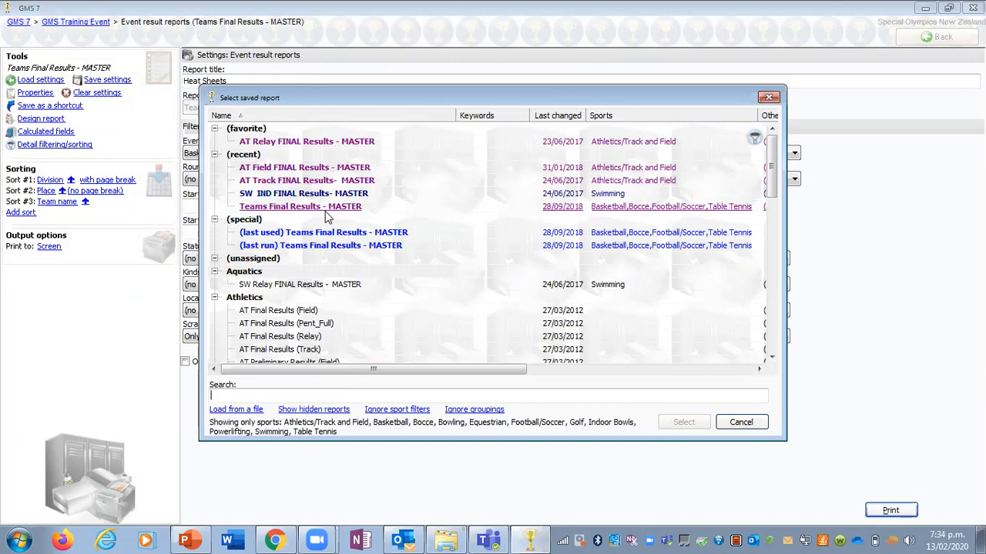
mouse_move(325, 218)
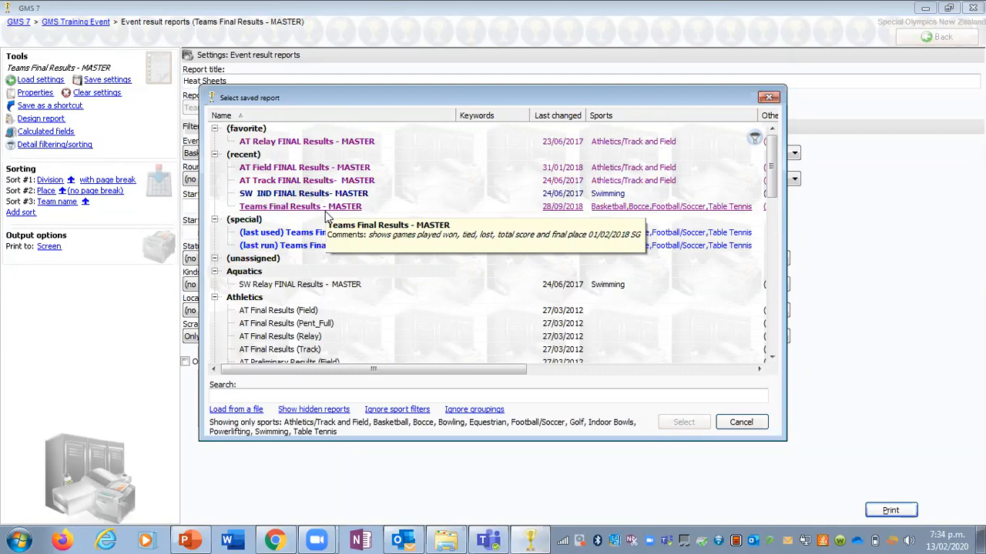
left_click(325, 212)
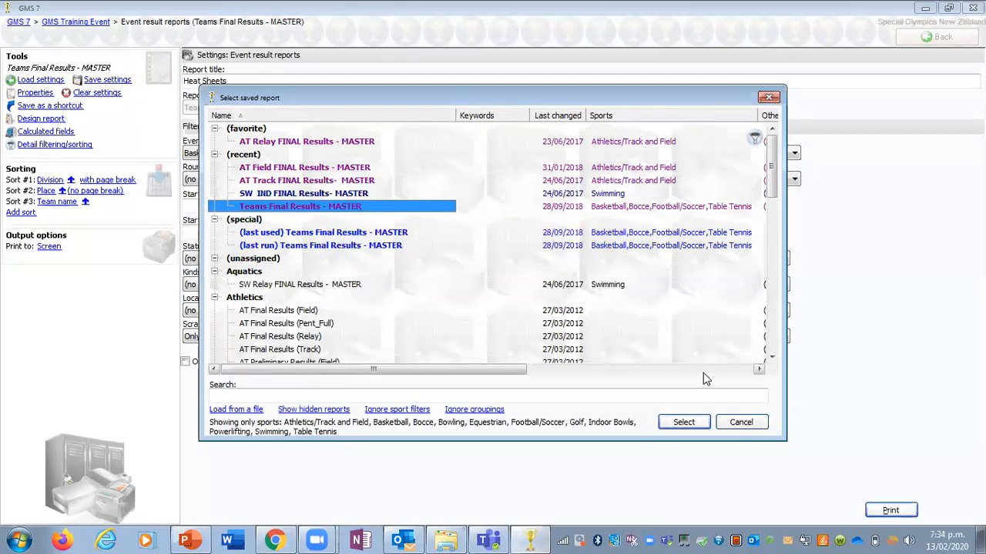
left_click(683, 423)
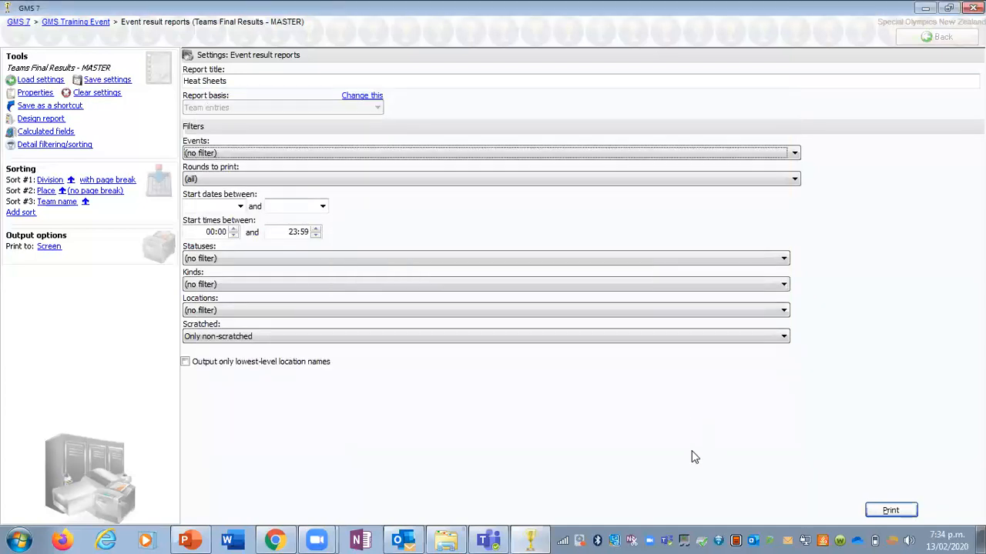
Step: Print the team results report to screen for BB Basketball Team only, and leave the report after viewing its preview
left_click(307, 157)
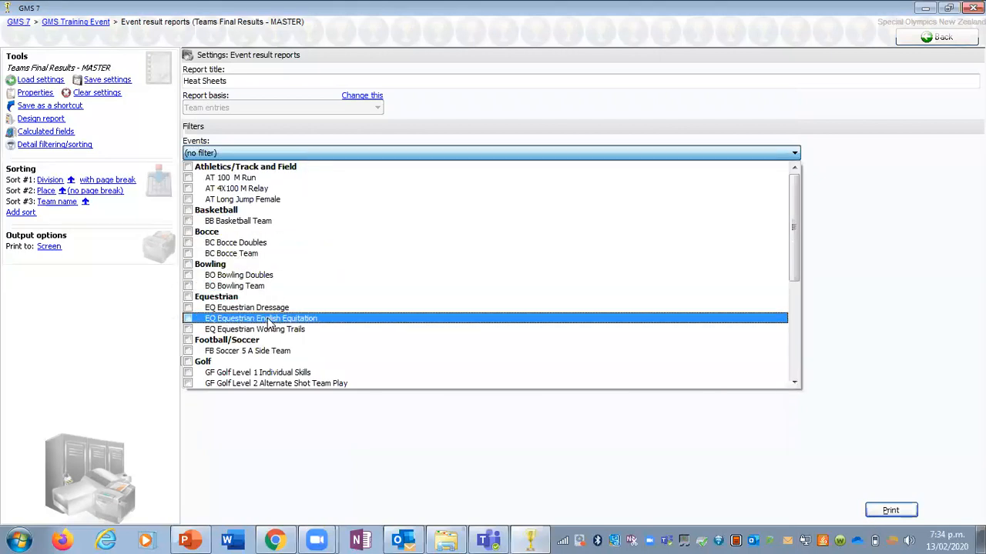
left_click(331, 221)
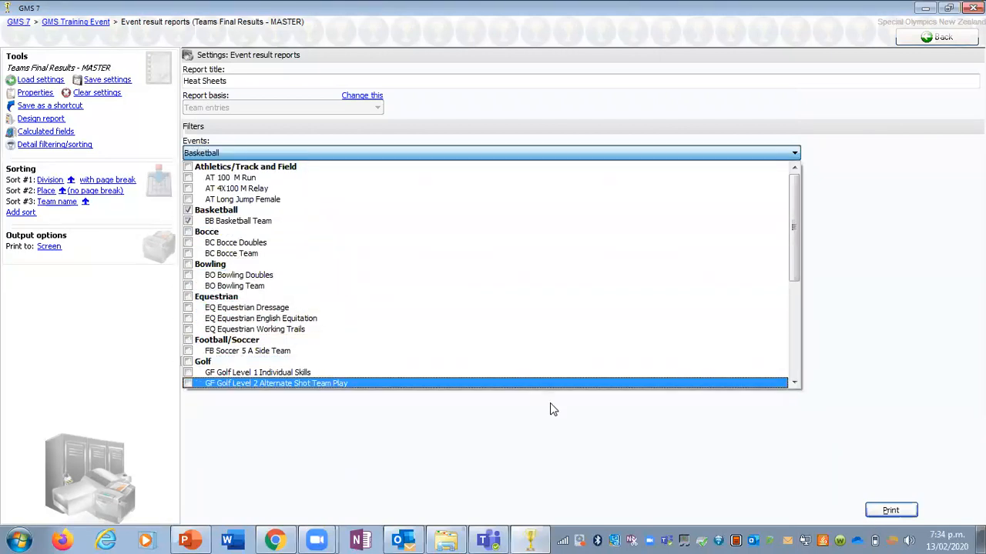
left_click(550, 403)
left_click(891, 510)
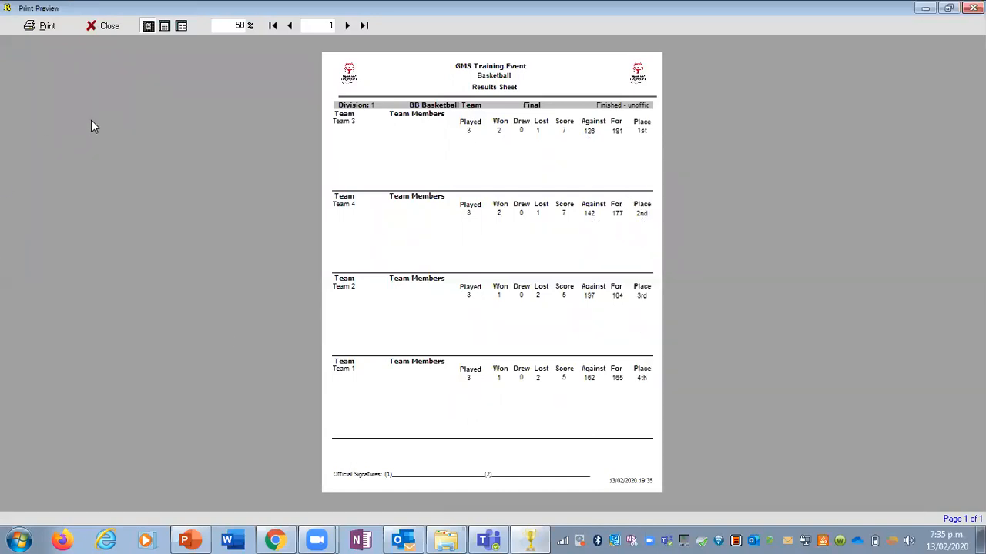
left_click(101, 26)
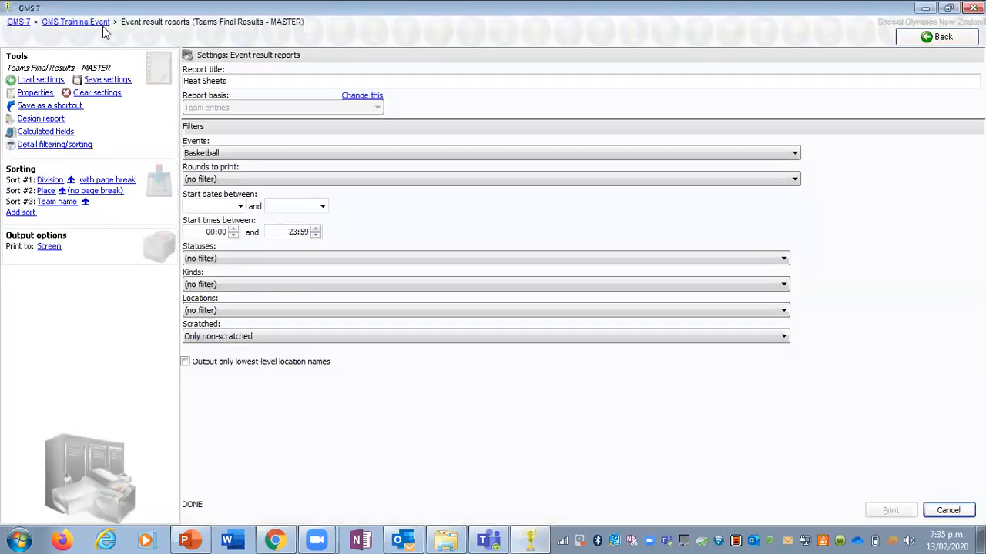
left_click(903, 43)
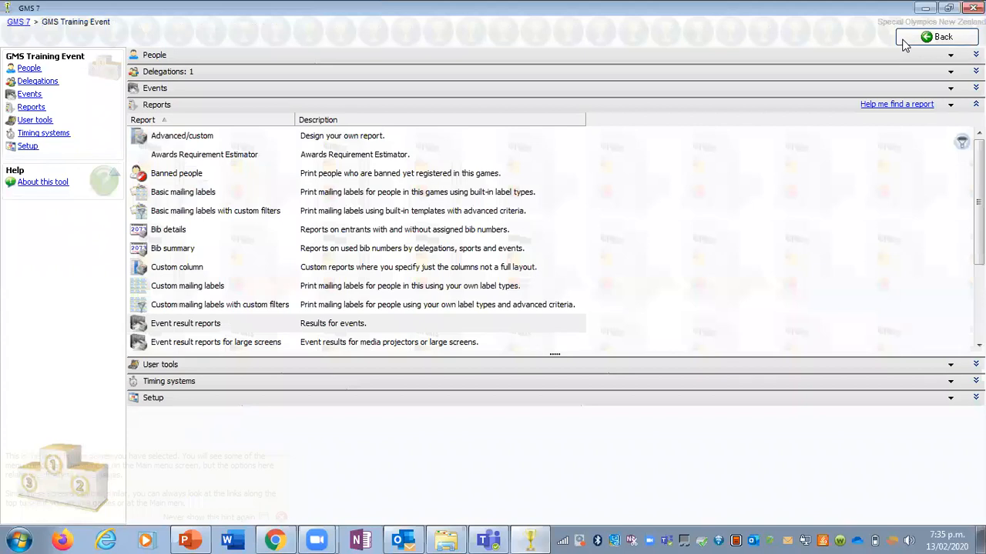
Step: Examine the entrants and matches of division 1 in the FB Soccer 5 A Side Team bracketing tool, and return to the games menu
left_click(253, 89)
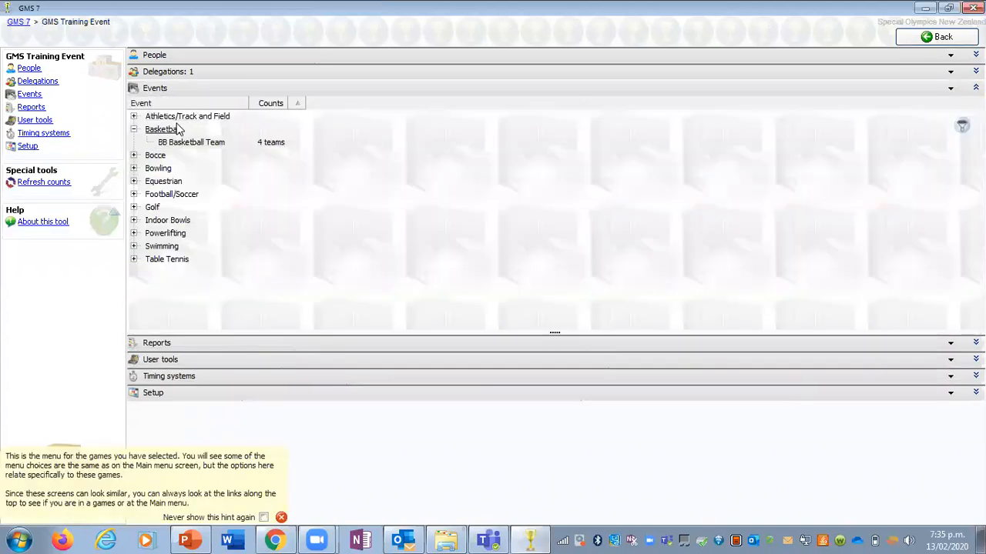
left_click(135, 194)
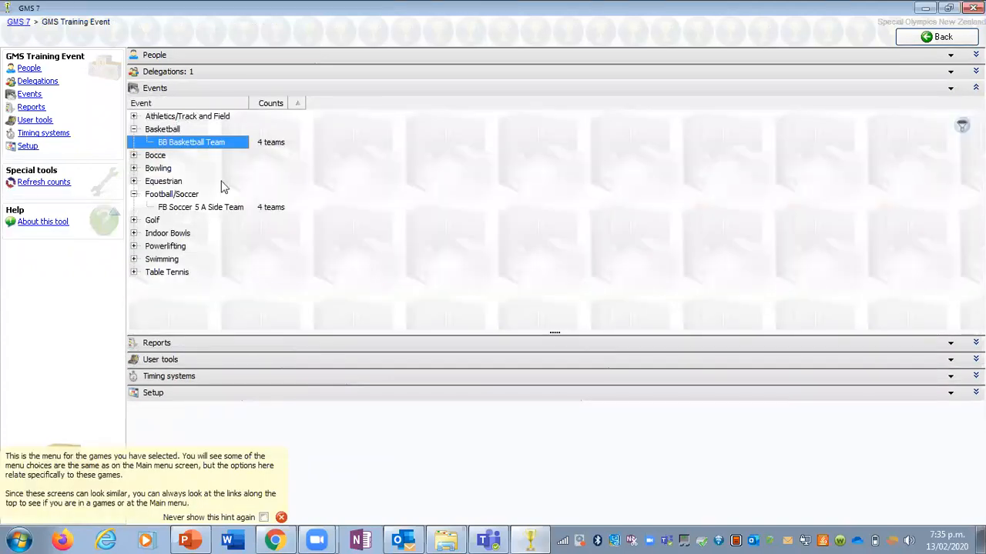
left_click(242, 208)
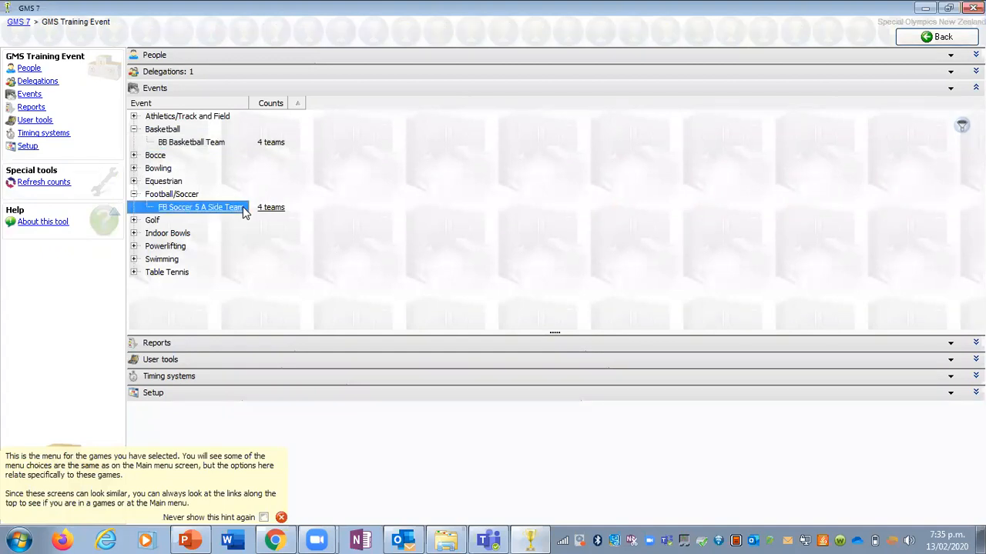
double_click(242, 208)
left_click(90, 218)
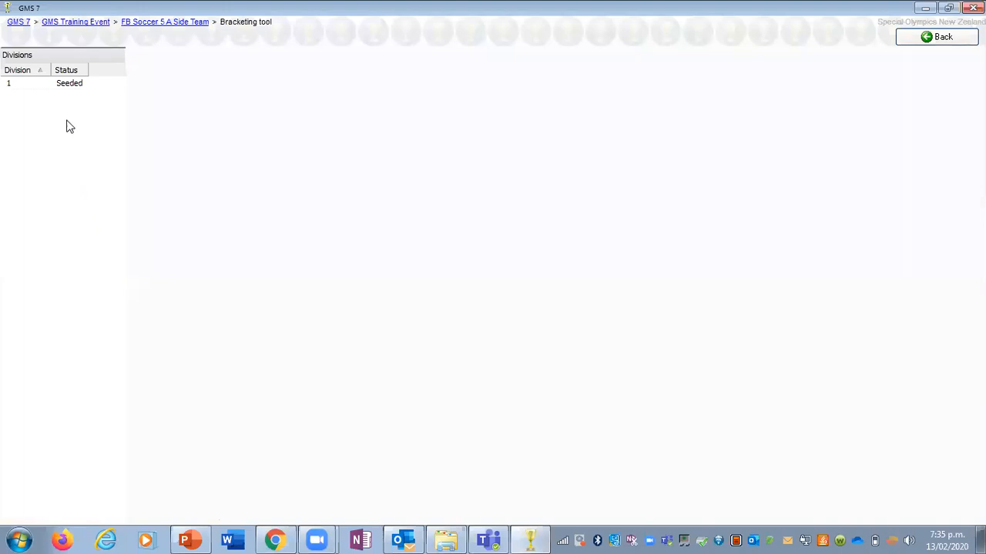
left_click(69, 89)
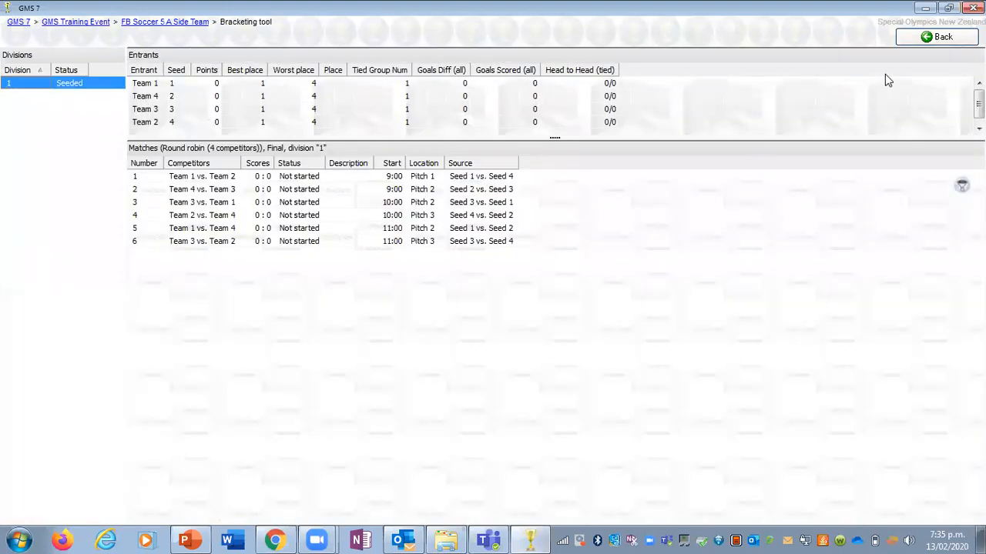
left_click(924, 40)
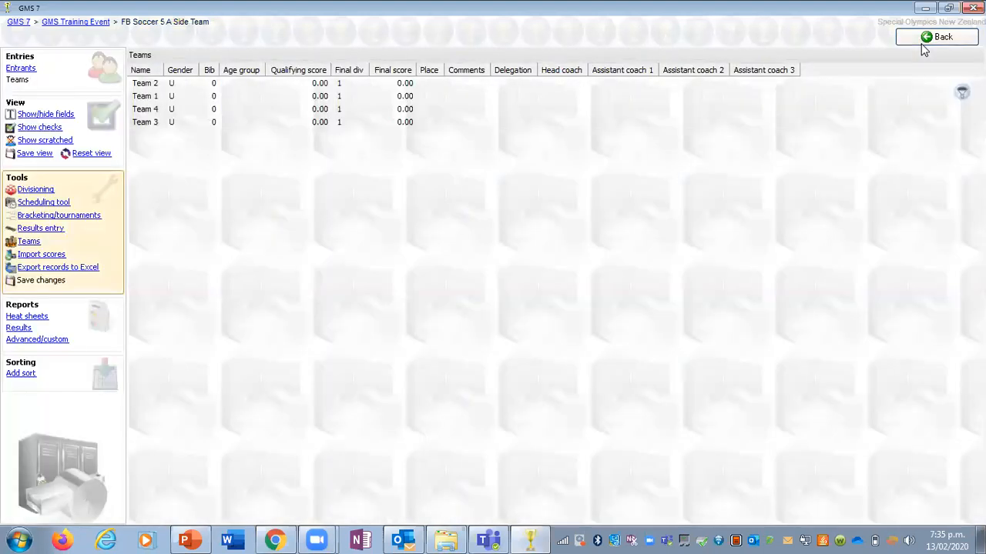
left_click(922, 43)
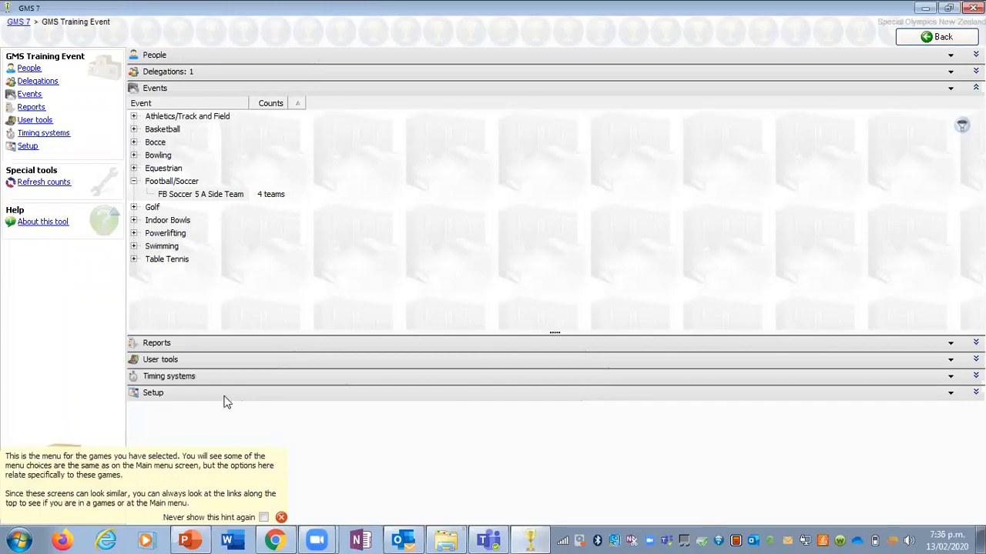
Step: Switch to the GMS Training Webinar presentation in PowerPoint and display the "Moving Forward....." slide
left_click(192, 539)
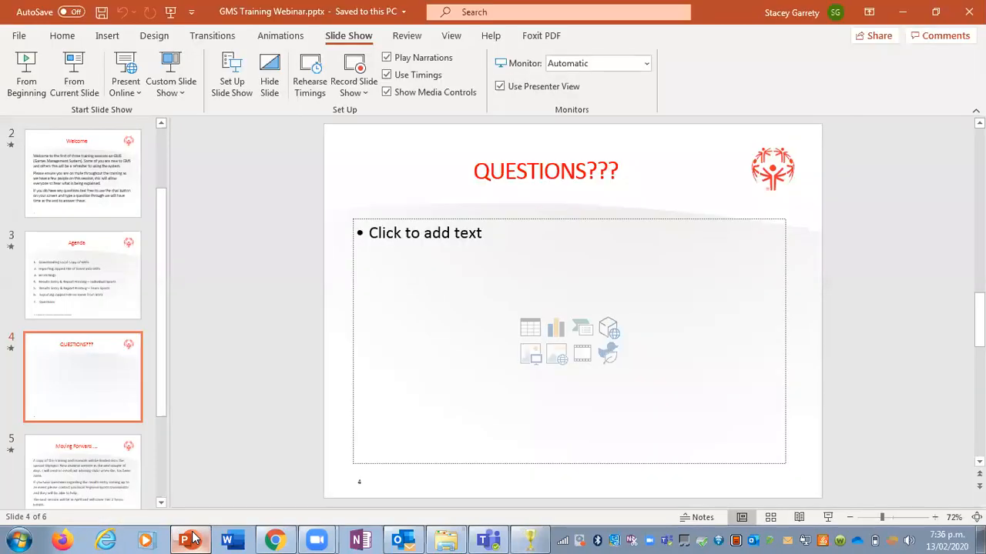
left_click(103, 450)
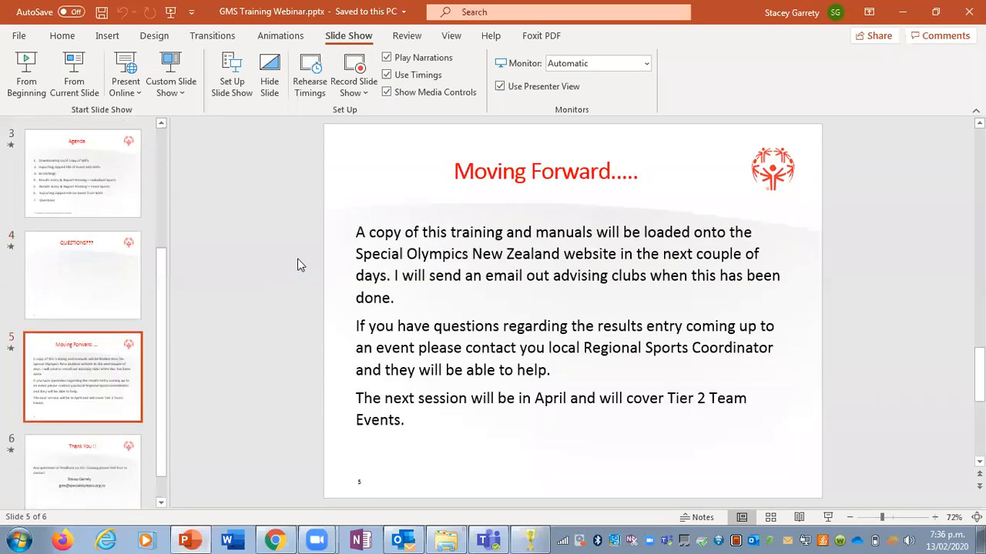